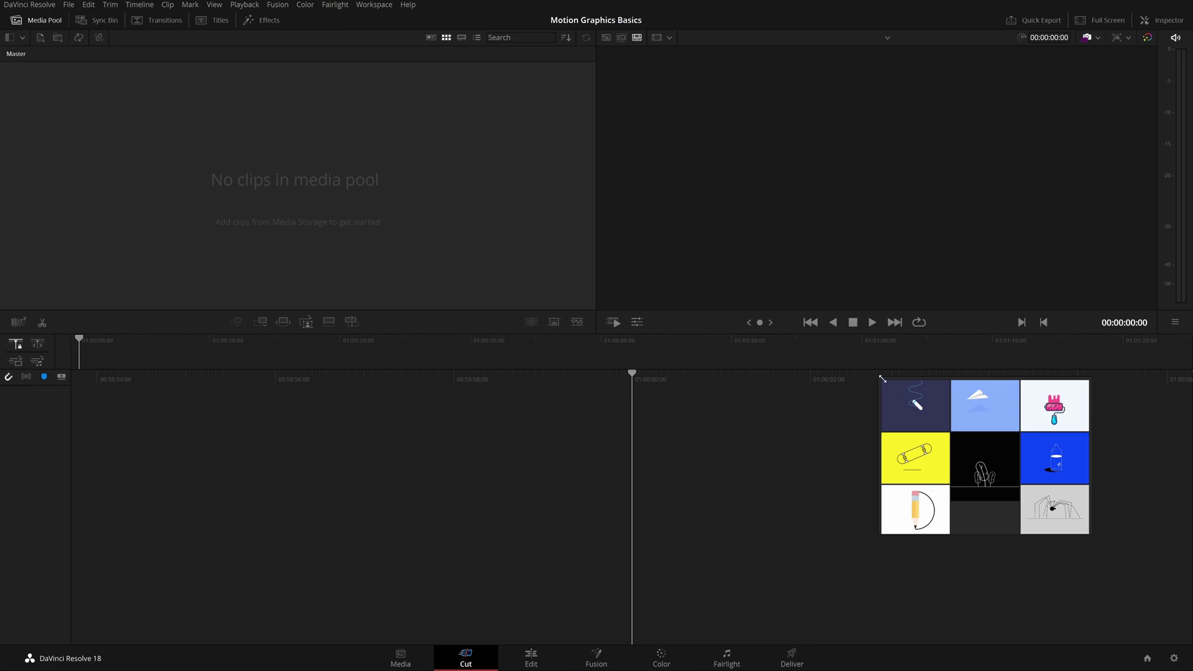
# Step: Bring up the pencil image in the reference board, shrink its window and park it out of the way
pyautogui.moveTo(882, 378); pyautogui.dragTo(577, 152)
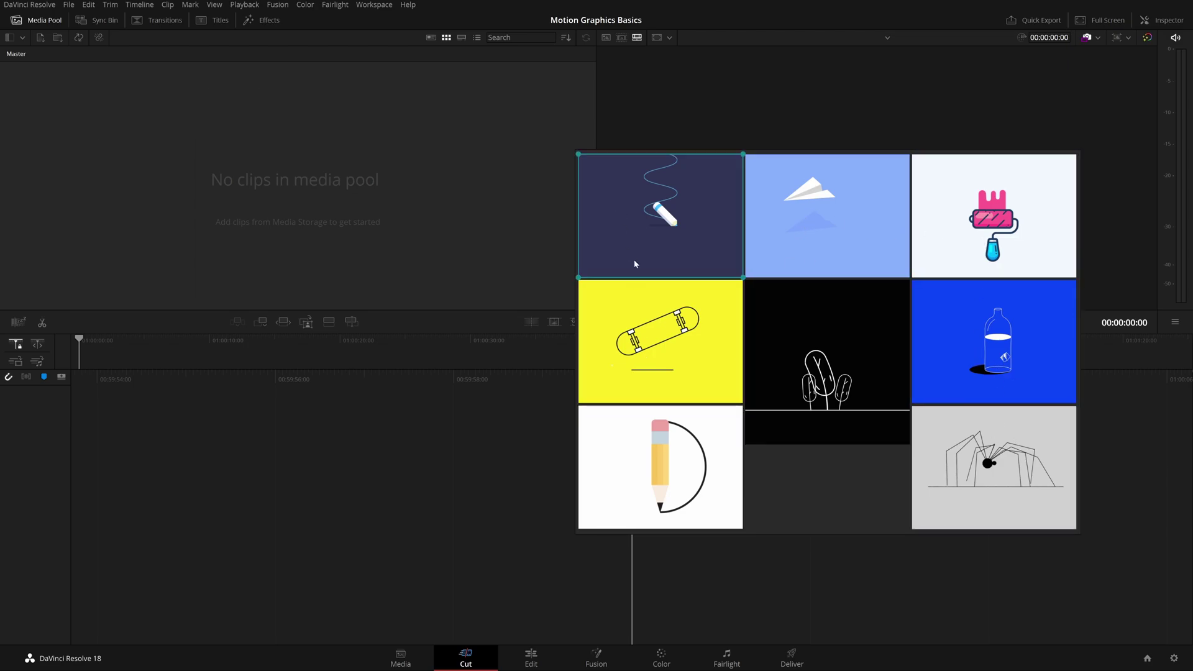
pyautogui.click(697, 484)
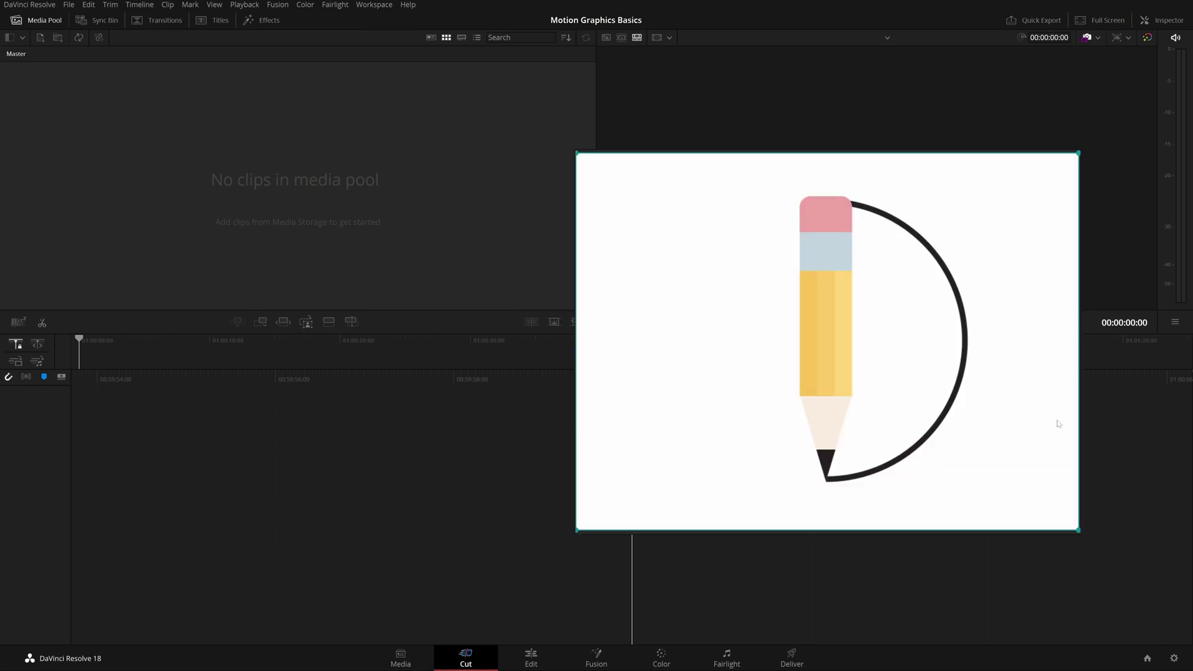
pyautogui.moveTo(1076, 532); pyautogui.dragTo(696, 256)
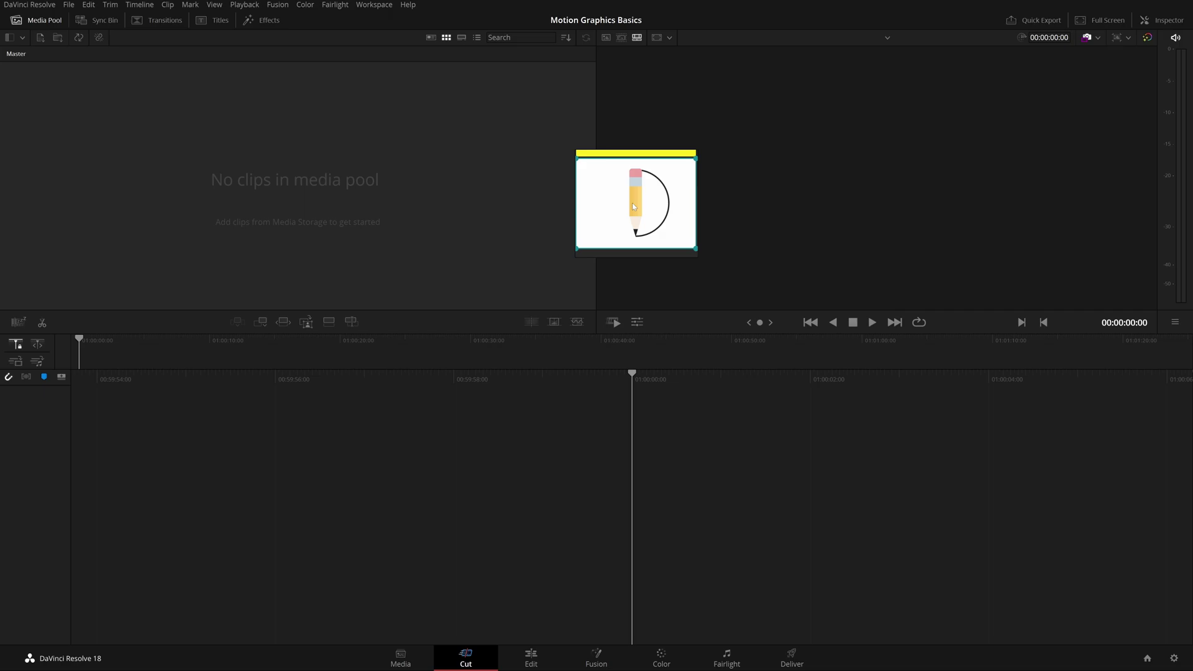
pyautogui.moveTo(634, 207)
pyautogui.mouseDown()
pyautogui.moveTo(1105, 630)
pyautogui.moveTo(1118, 617)
pyautogui.moveTo(1092, 605)
pyautogui.mouseUp()
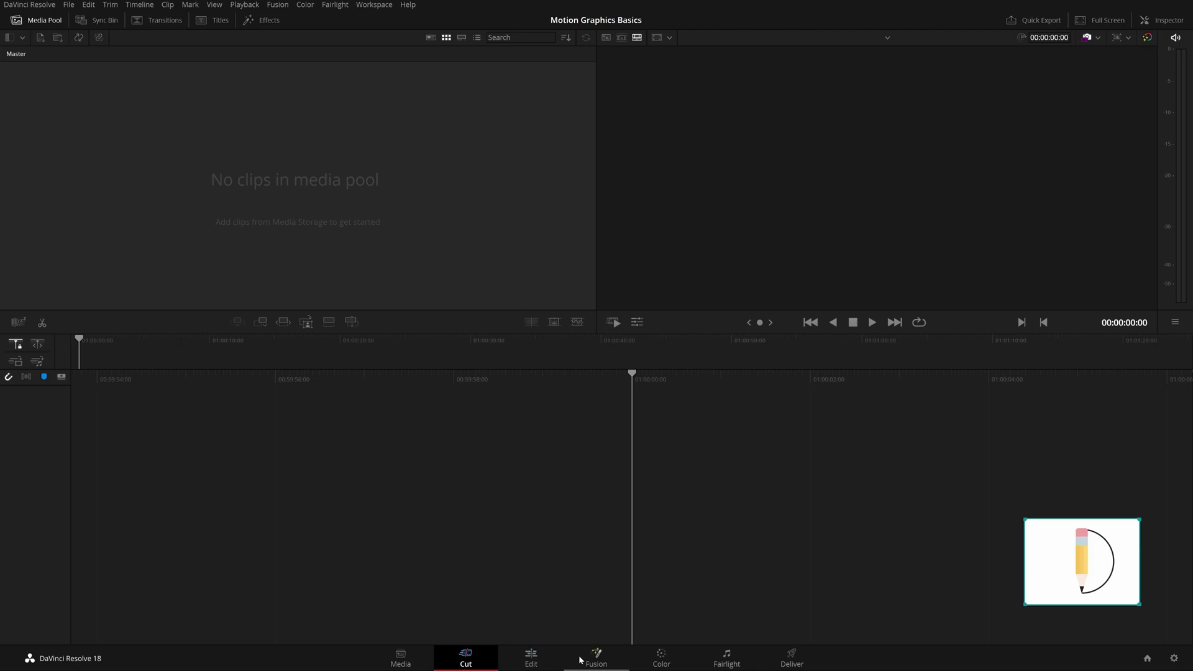
# Step: Switch to the Fusion page and even out the widths of its two viewers
pyautogui.click(531, 657)
pyautogui.click(122, 20)
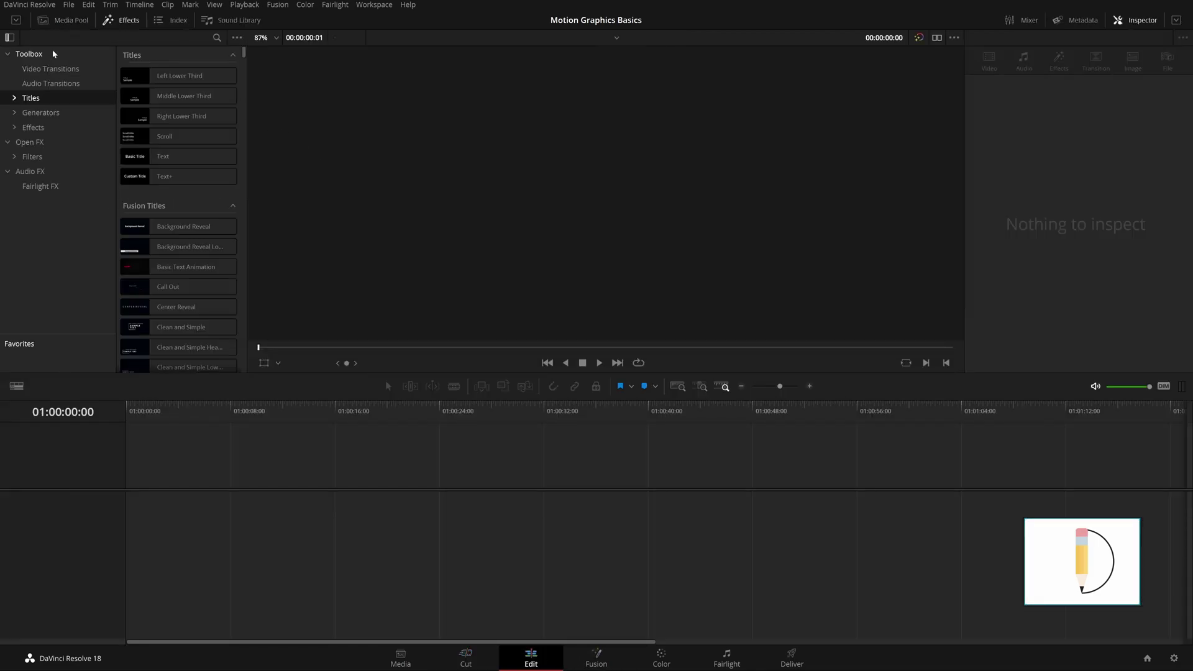
pyautogui.click(596, 657)
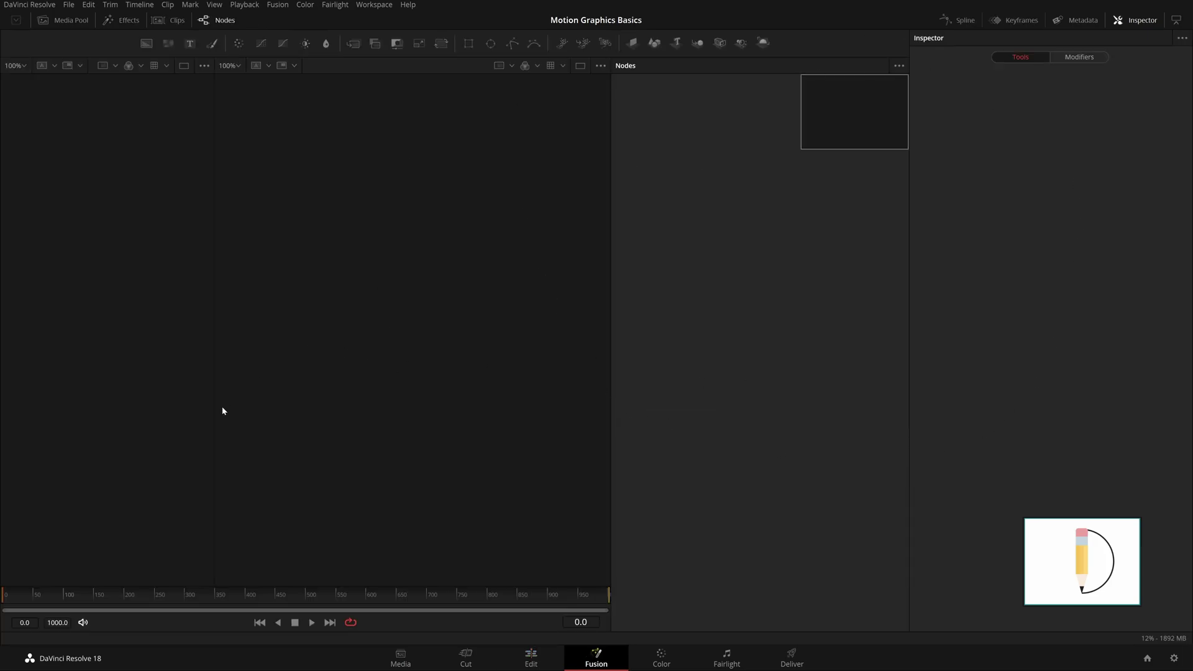
pyautogui.moveTo(214, 415); pyautogui.dragTo(297, 463)
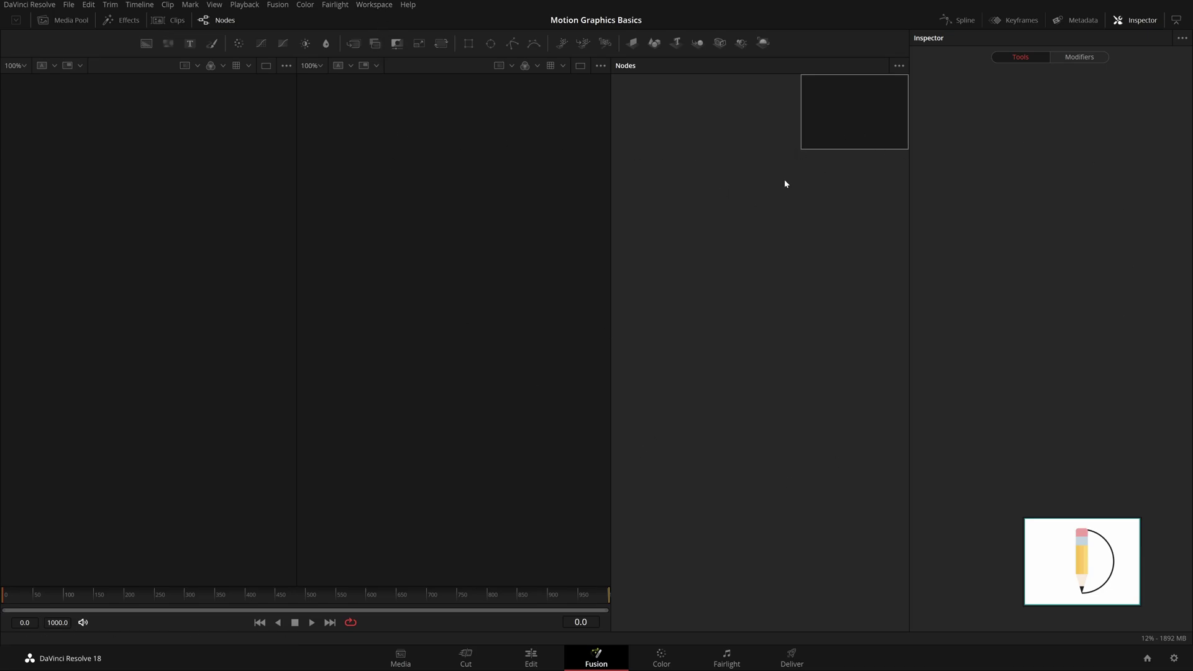
# Step: Apply a Fusion layout preset that places the node editor beside the viewers
pyautogui.click(375, 5)
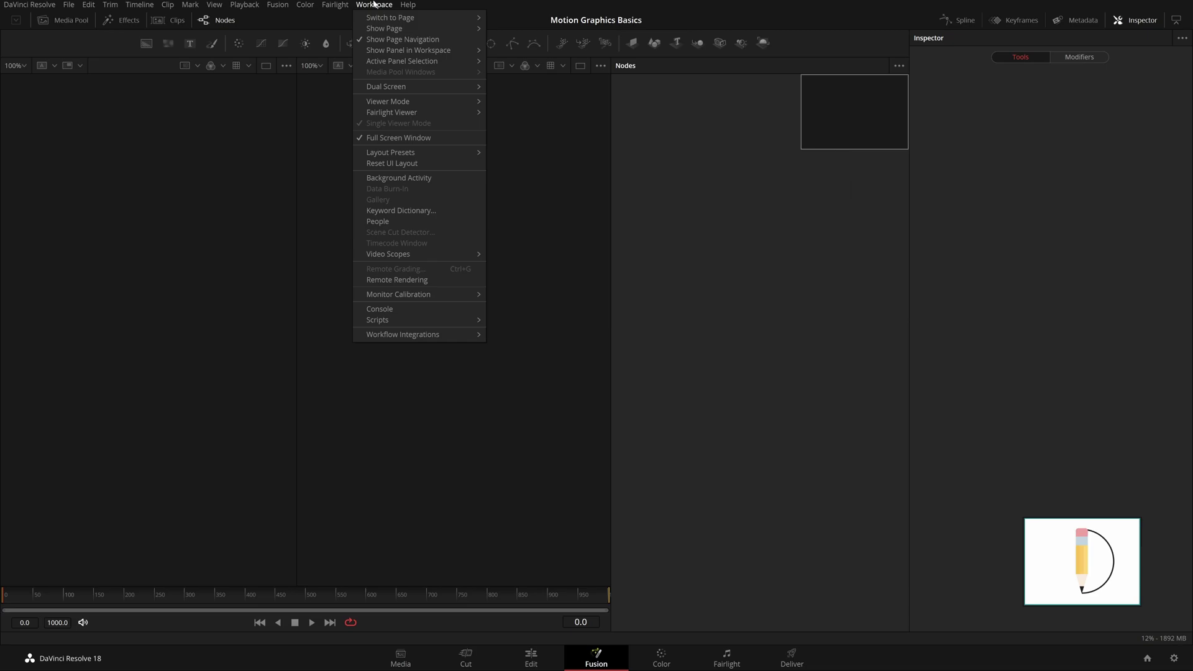
pyautogui.moveTo(425, 152)
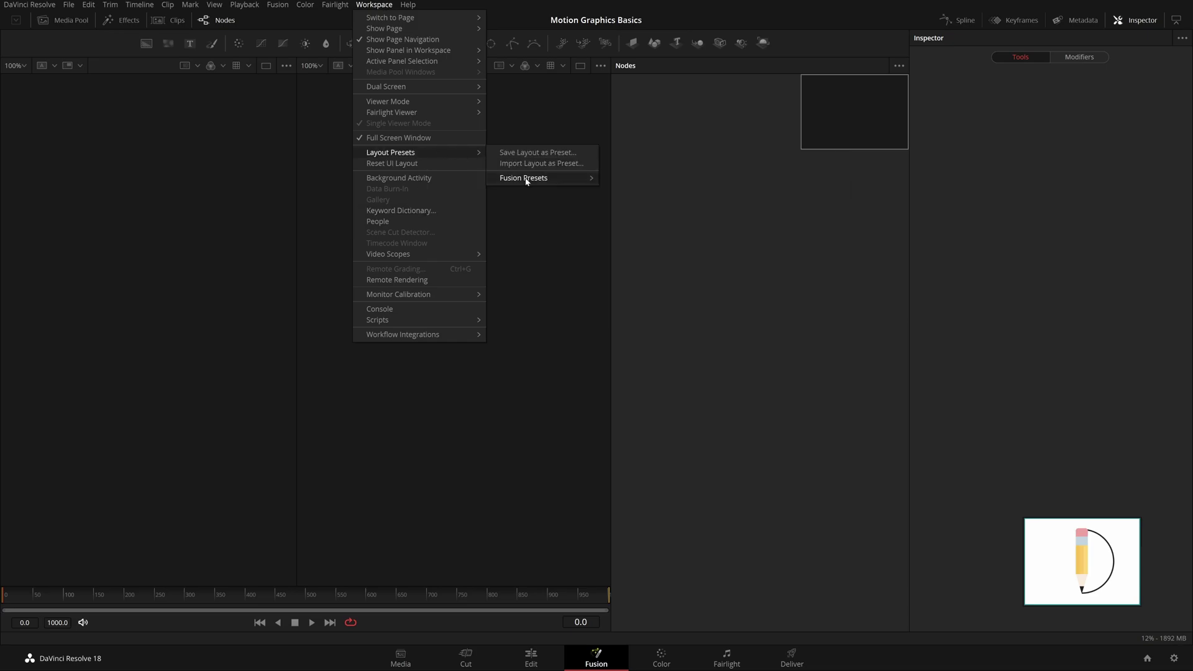
pyautogui.moveTo(554, 182)
pyautogui.click(655, 203)
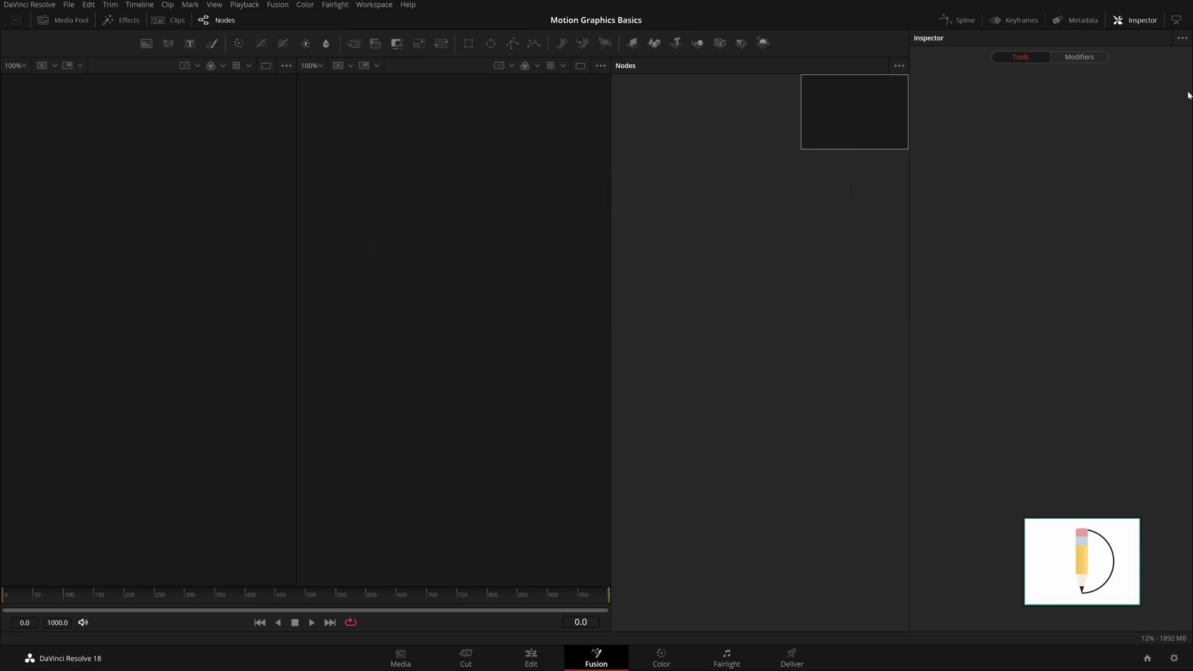
pyautogui.rightClick(736, 203)
pyautogui.moveTo(784, 253)
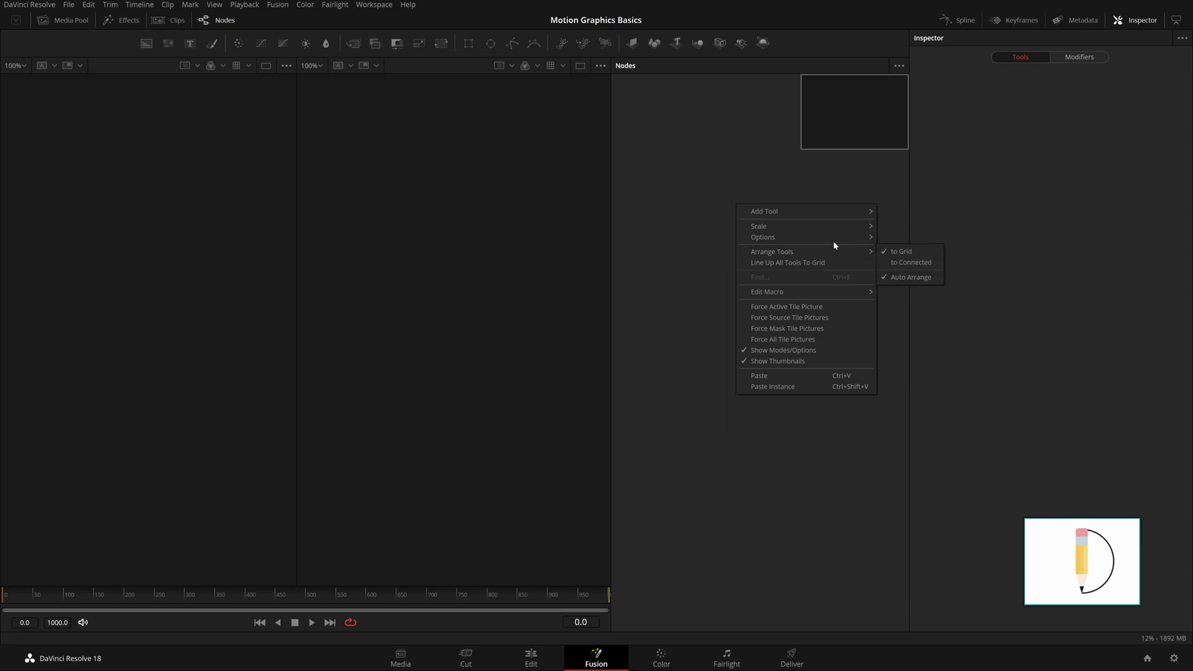
pyautogui.moveTo(818, 237)
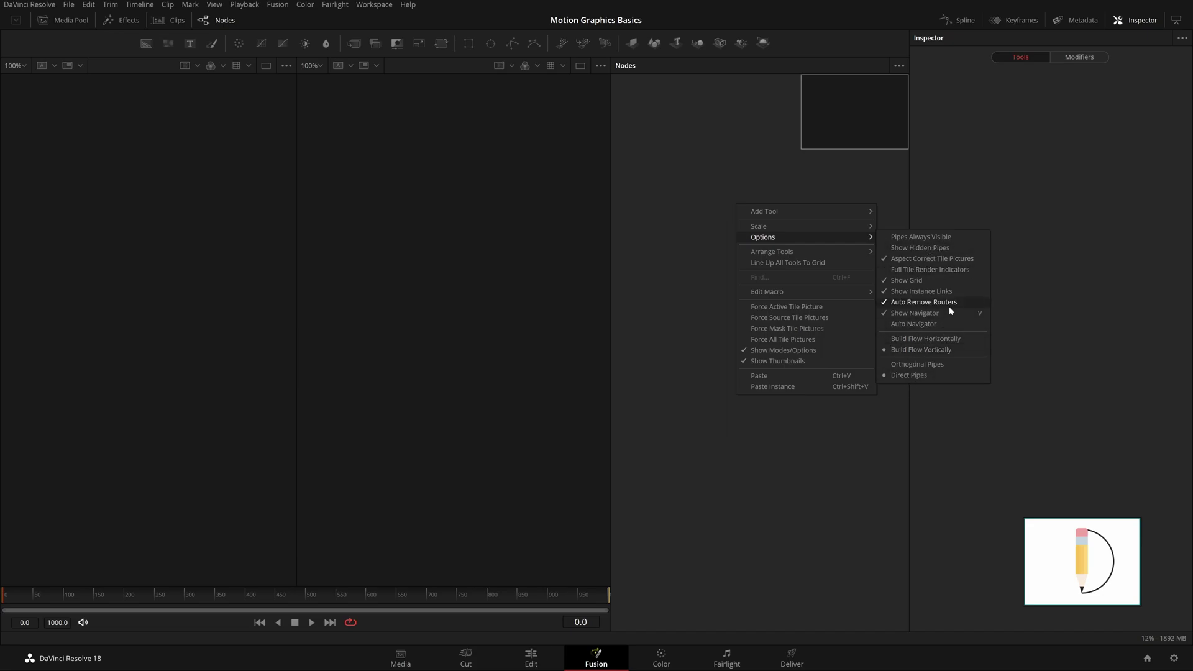
pyautogui.click(795, 429)
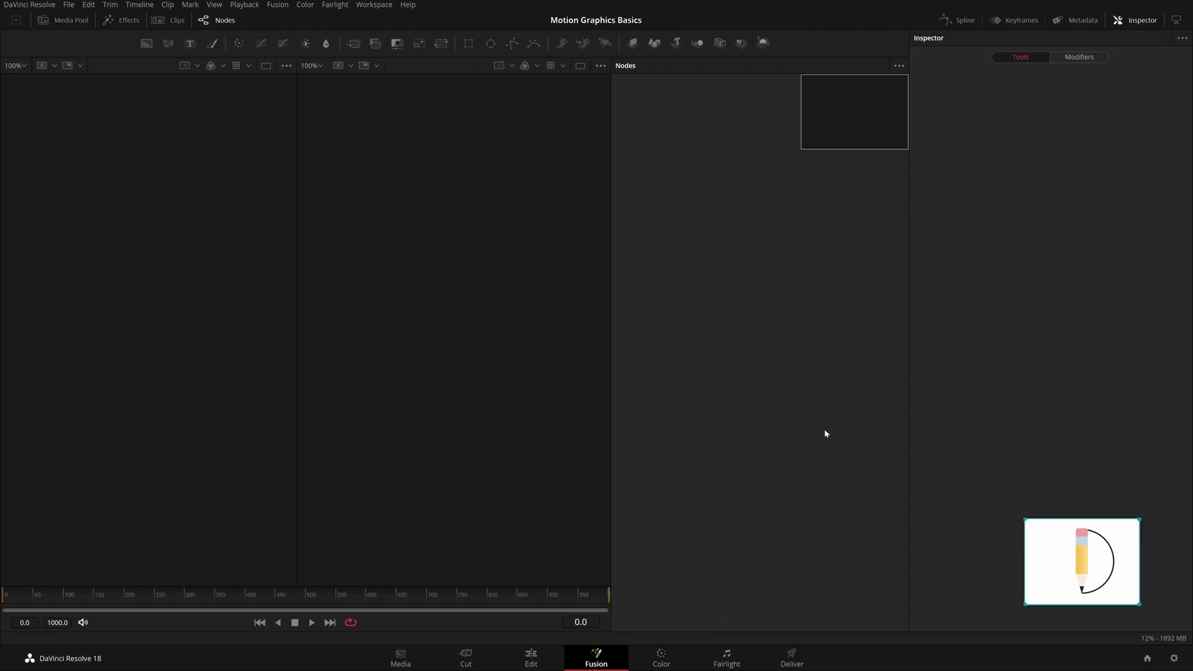
# Step: Toggle the node editor off and on, and reduce the two viewers to a single viewer
pyautogui.click(214, 19)
pyautogui.click(225, 19)
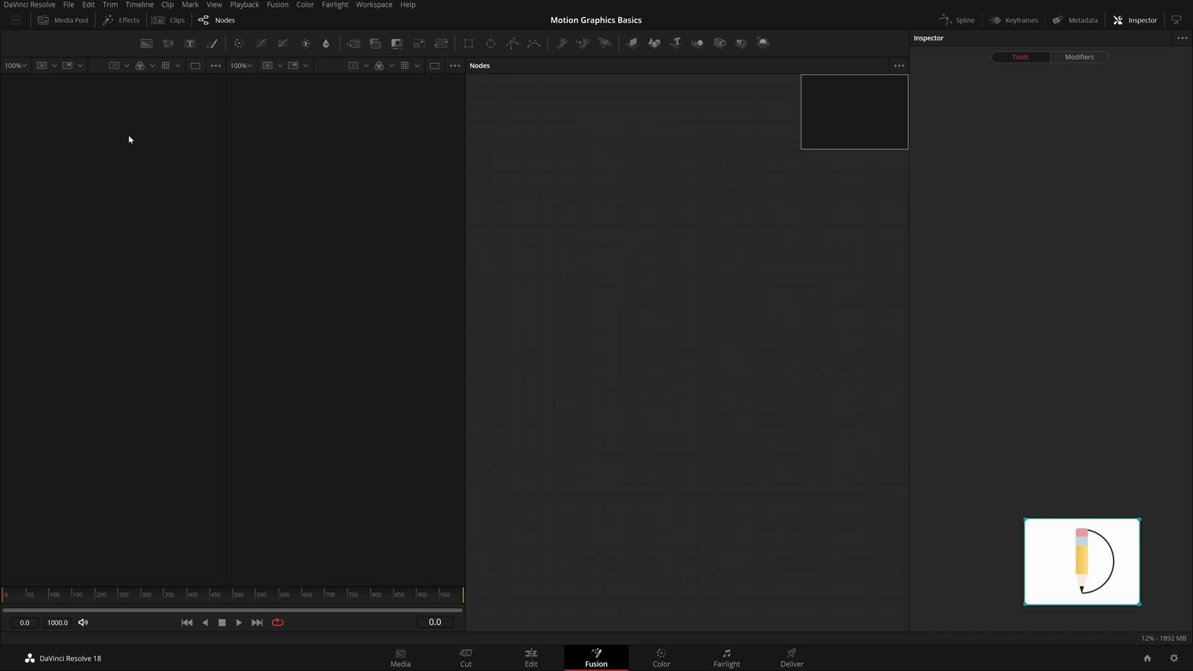
pyautogui.click(435, 65)
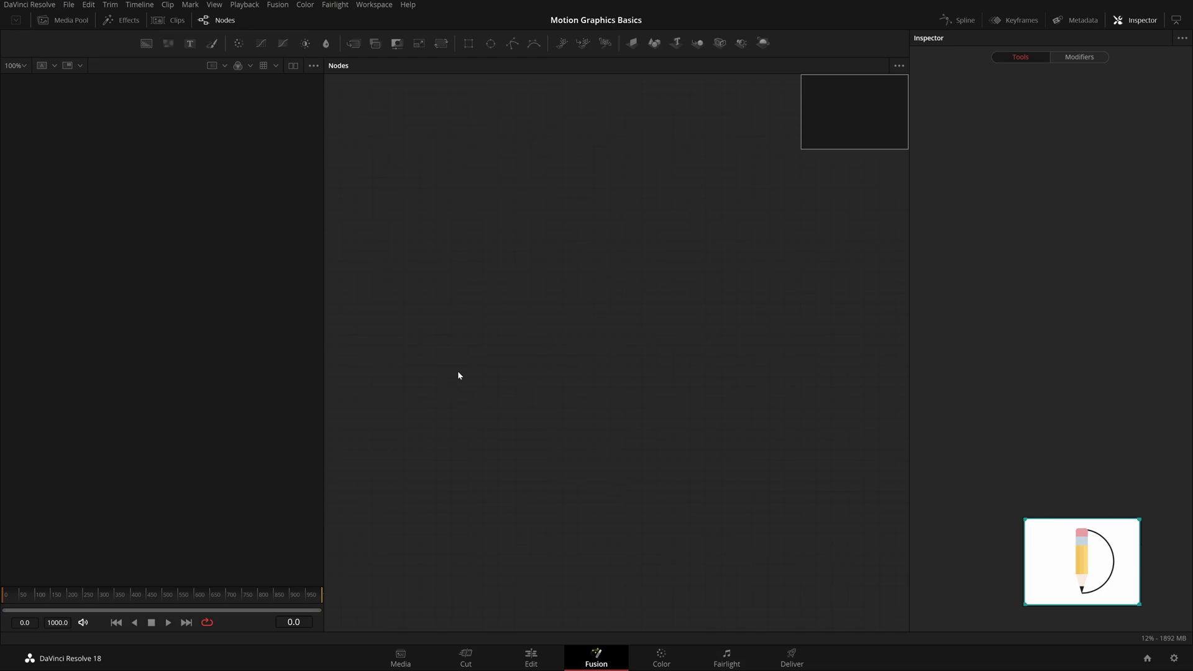
# Step: Add a Background node connected to MediaOut1 and widen the viewer so it takes more than half of the work area
pyautogui.moveTo(148, 48); pyautogui.dragTo(522, 224)
pyautogui.moveTo(540, 294); pyautogui.dragTo(687, 372)
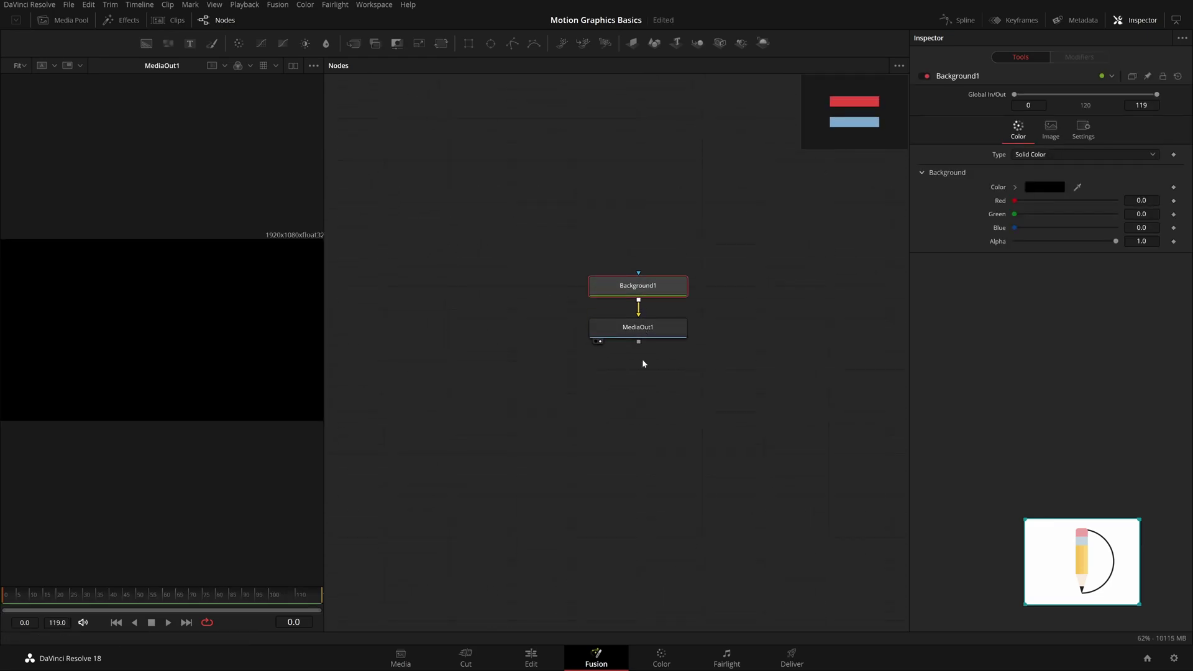
pyautogui.moveTo(325, 326); pyautogui.dragTo(823, 389)
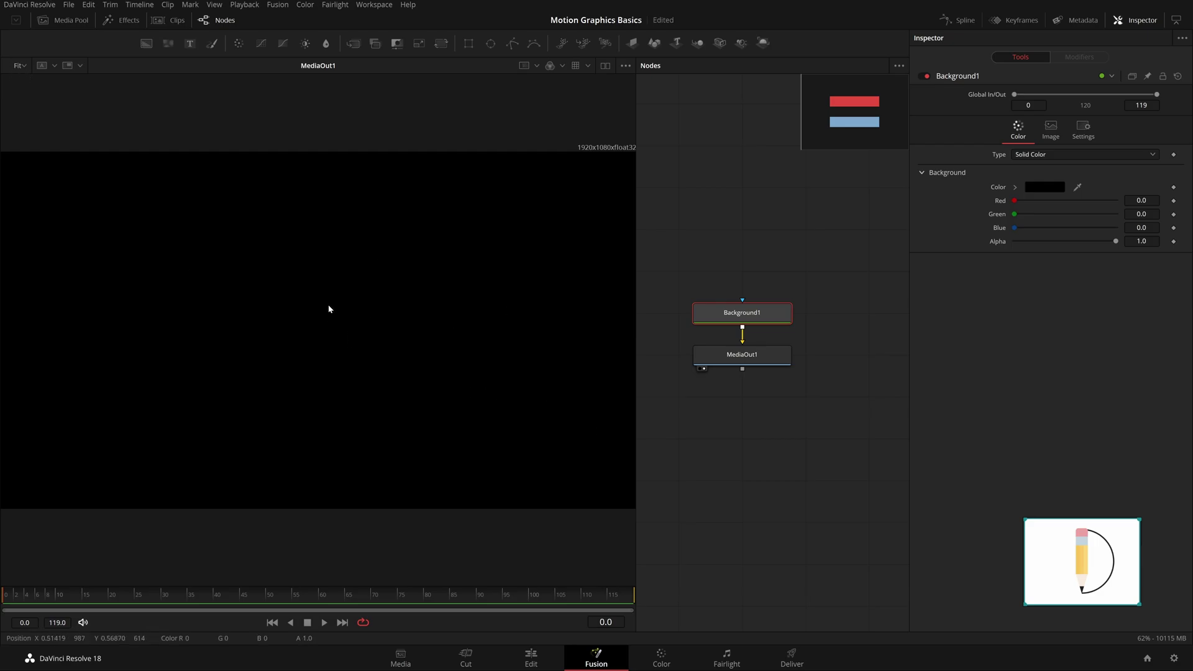
pyautogui.moveTo(635, 371); pyautogui.dragTo(534, 373)
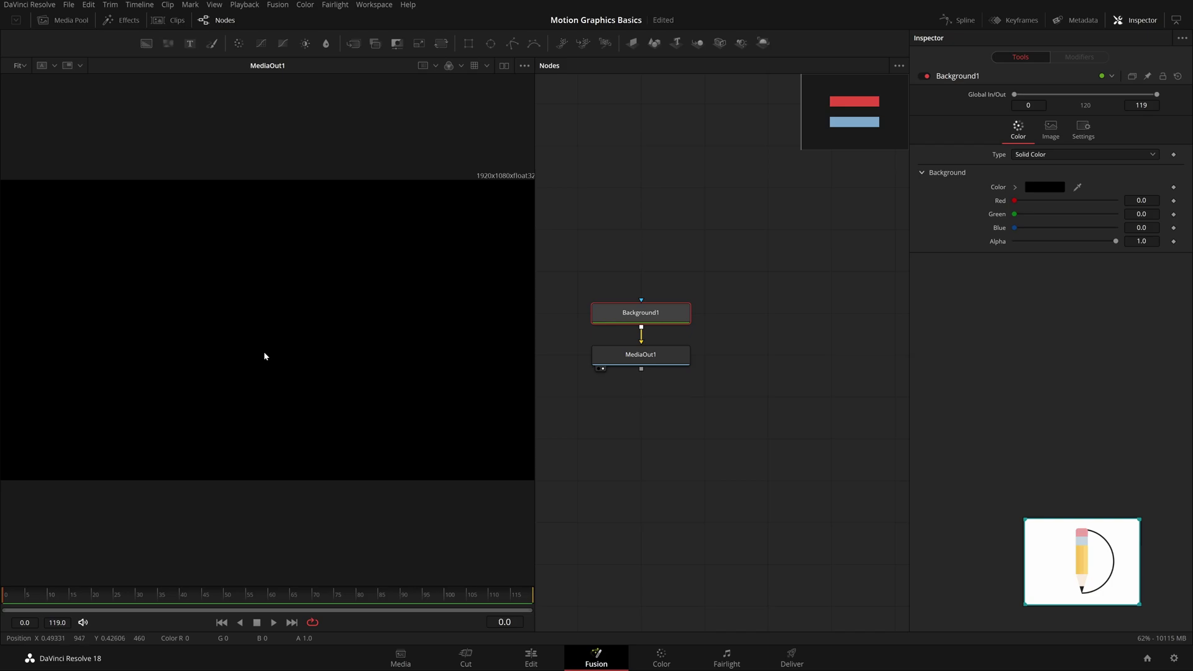
# Step: Move the Background1 node farther above MediaOut1 to leave room between them
pyautogui.moveTo(657, 421); pyautogui.dragTo(725, 423)
pyautogui.scroll(-2, 726, 423)
pyautogui.moveTo(726, 344); pyautogui.dragTo(726, 256)
pyautogui.hotkey('ctrl', 'b')
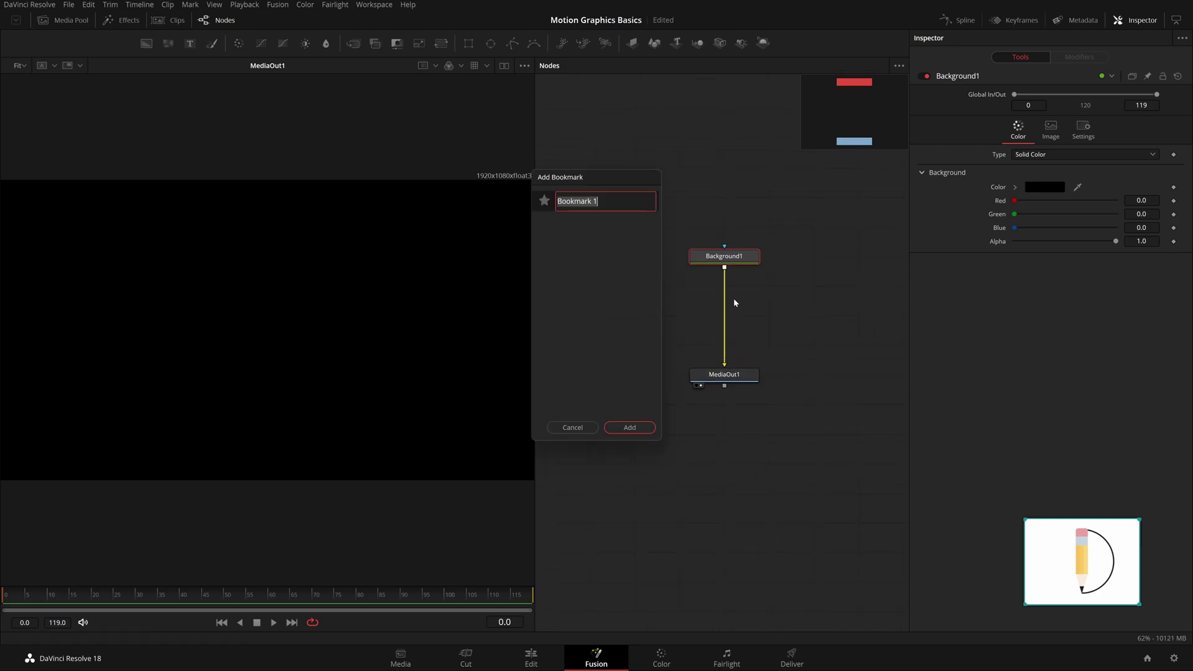
pyautogui.click(582, 427)
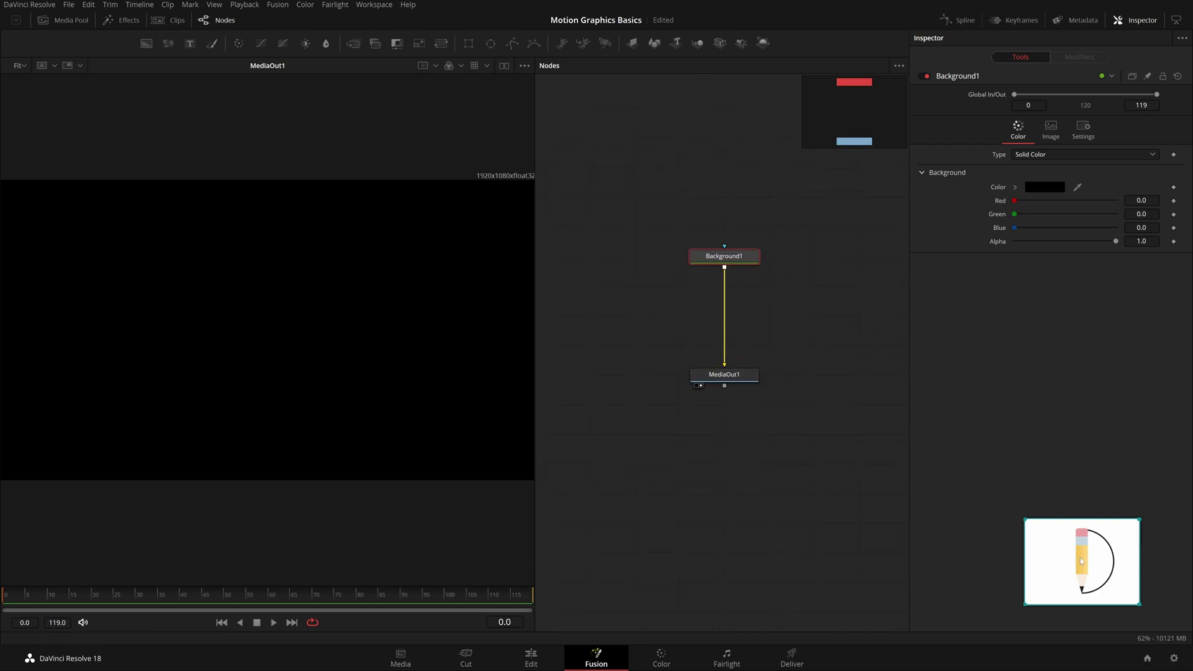
# Step: Set Background1's color to white and move the node a little farther above MediaOut1
pyautogui.click(1027, 185)
pyautogui.click(576, 323)
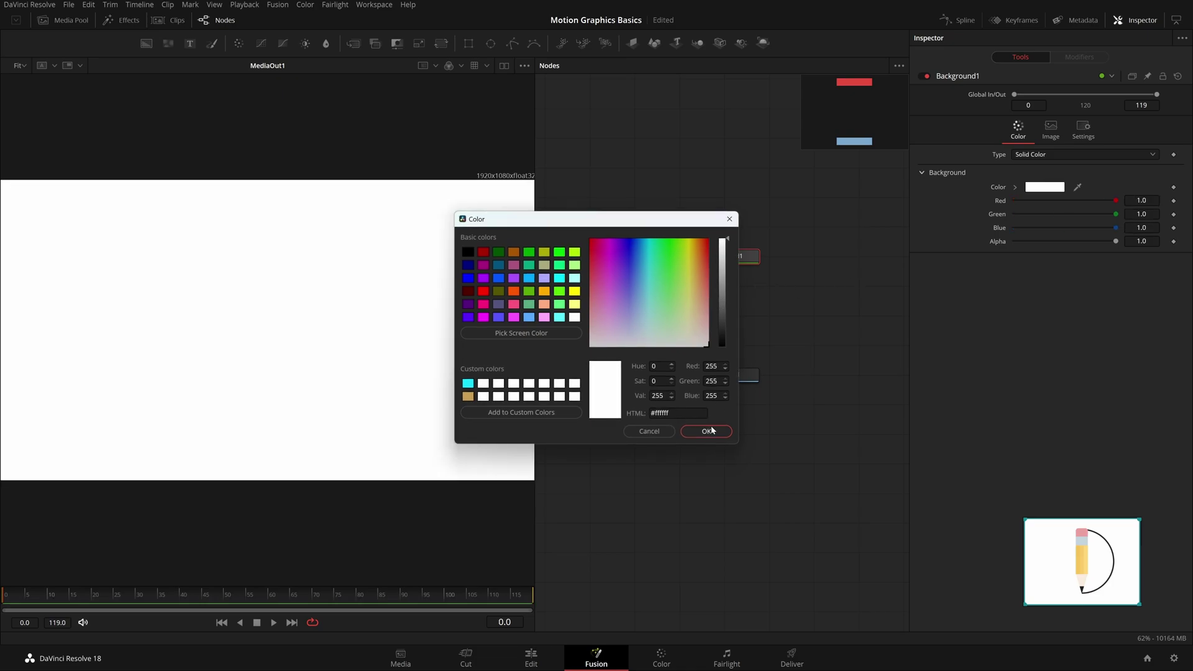
pyautogui.click(709, 430)
pyautogui.moveTo(737, 260); pyautogui.dragTo(737, 230)
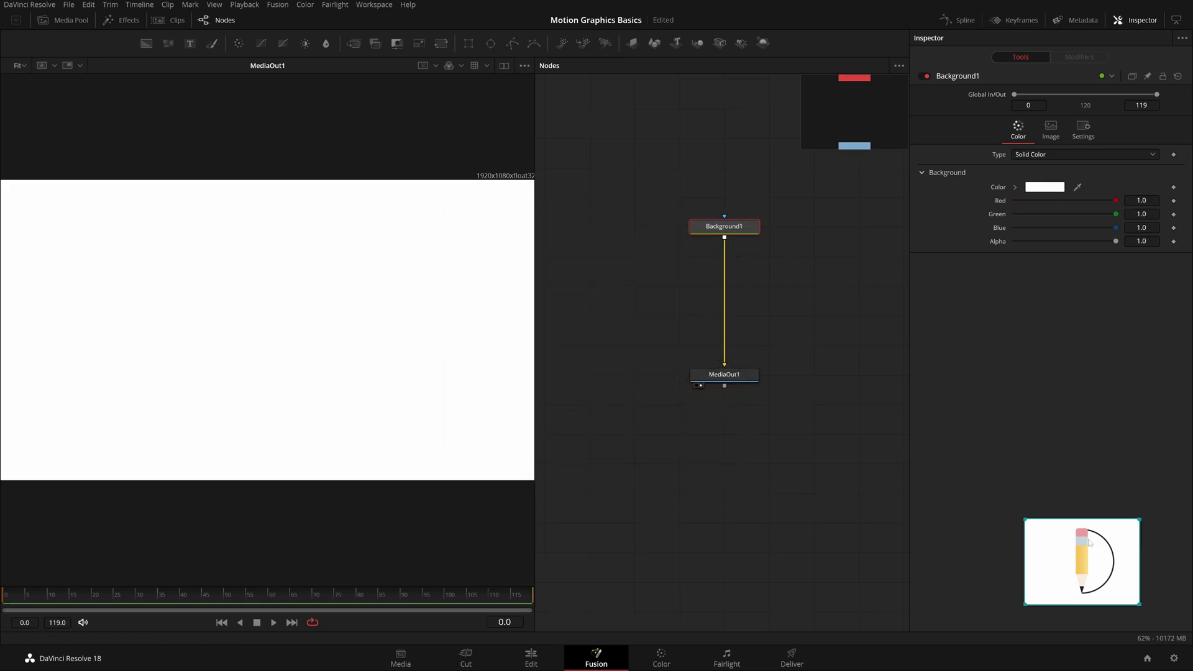
# Step: Enlarge the pencil reference window, recenter its image and move Background1 farther up in the node graph
pyautogui.moveTo(1024, 522)
pyautogui.mouseDown()
pyautogui.moveTo(963, 417)
pyautogui.moveTo(847, 394)
pyautogui.moveTo(751, 306)
pyautogui.moveTo(746, 318)
pyautogui.moveTo(758, 316)
pyautogui.mouseUp()
pyautogui.moveTo(1031, 563); pyautogui.dragTo(1076, 562)
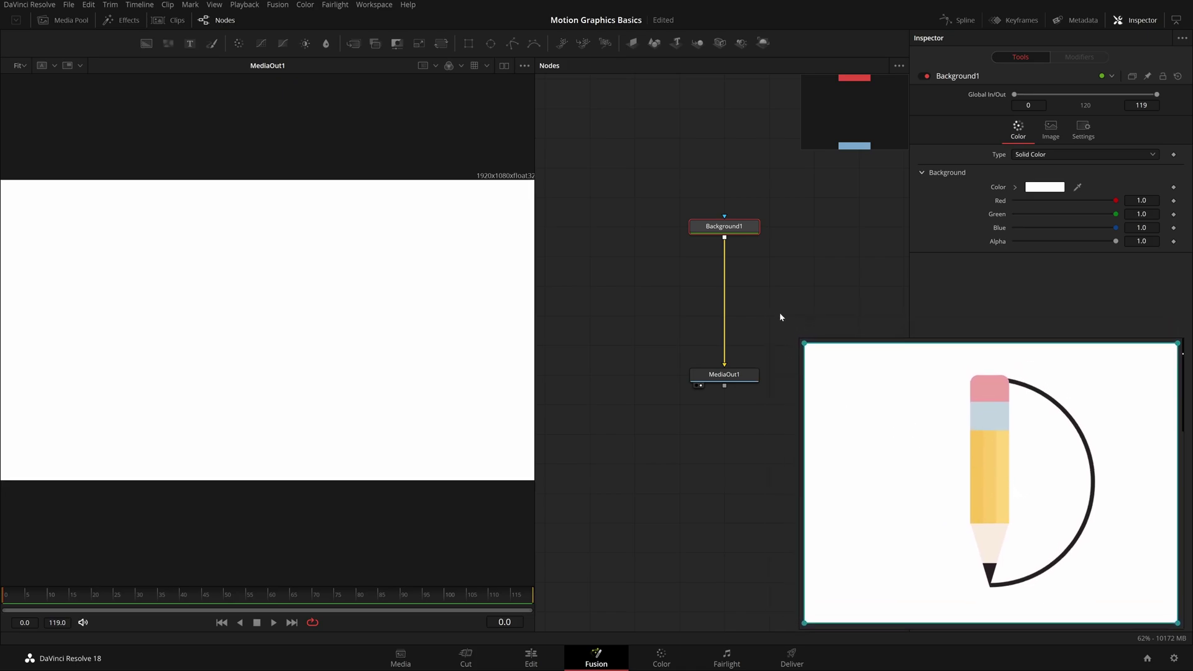
pyautogui.moveTo(724, 228); pyautogui.dragTo(724, 198)
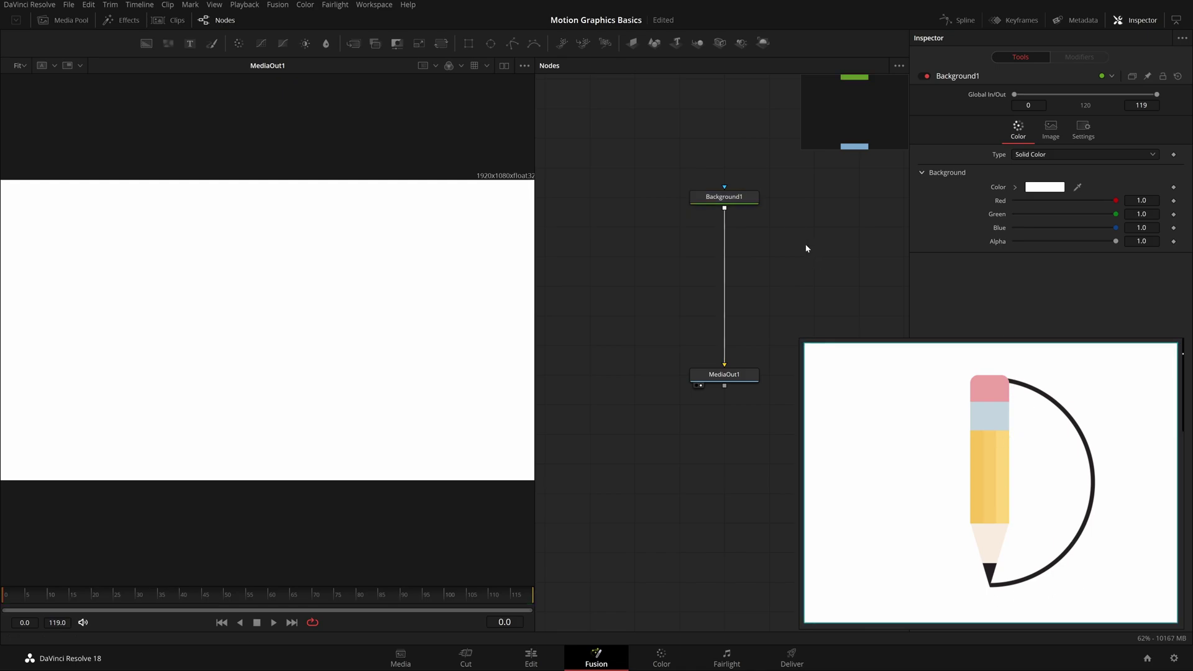
# Step: Merge a second Background node over Background1, placing Merge1 below Background1 and Background2 beside Merge1
pyautogui.click(735, 204)
pyautogui.click(147, 43)
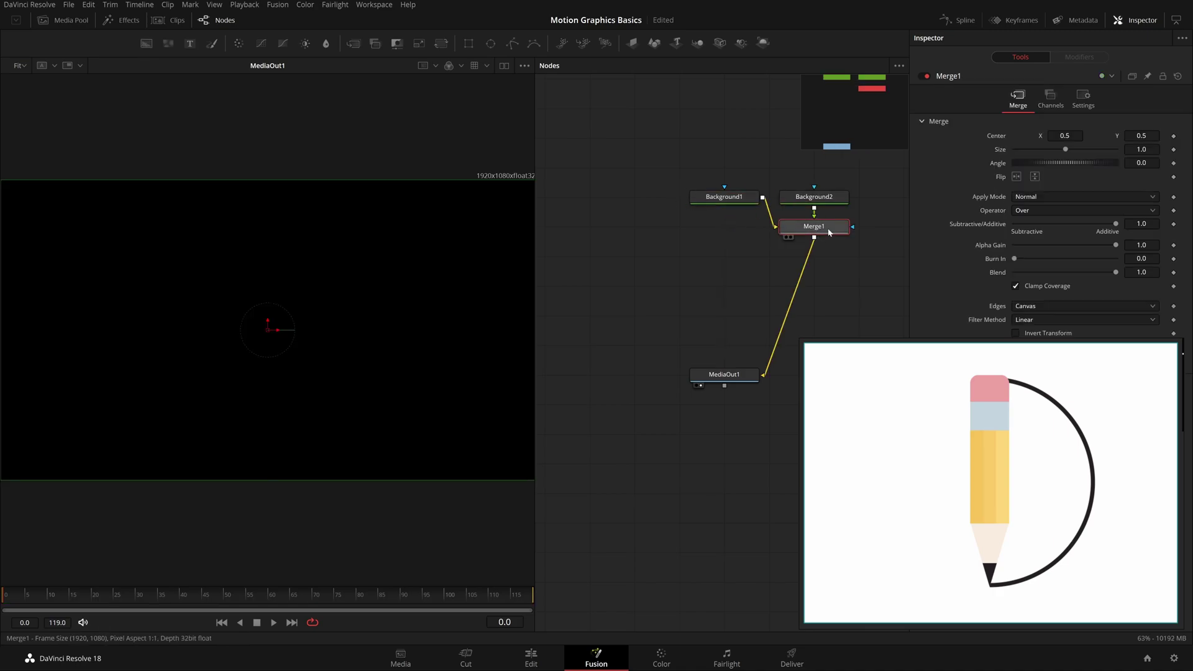
pyautogui.moveTo(828, 233); pyautogui.dragTo(739, 232)
pyautogui.moveTo(813, 188); pyautogui.dragTo(633, 218)
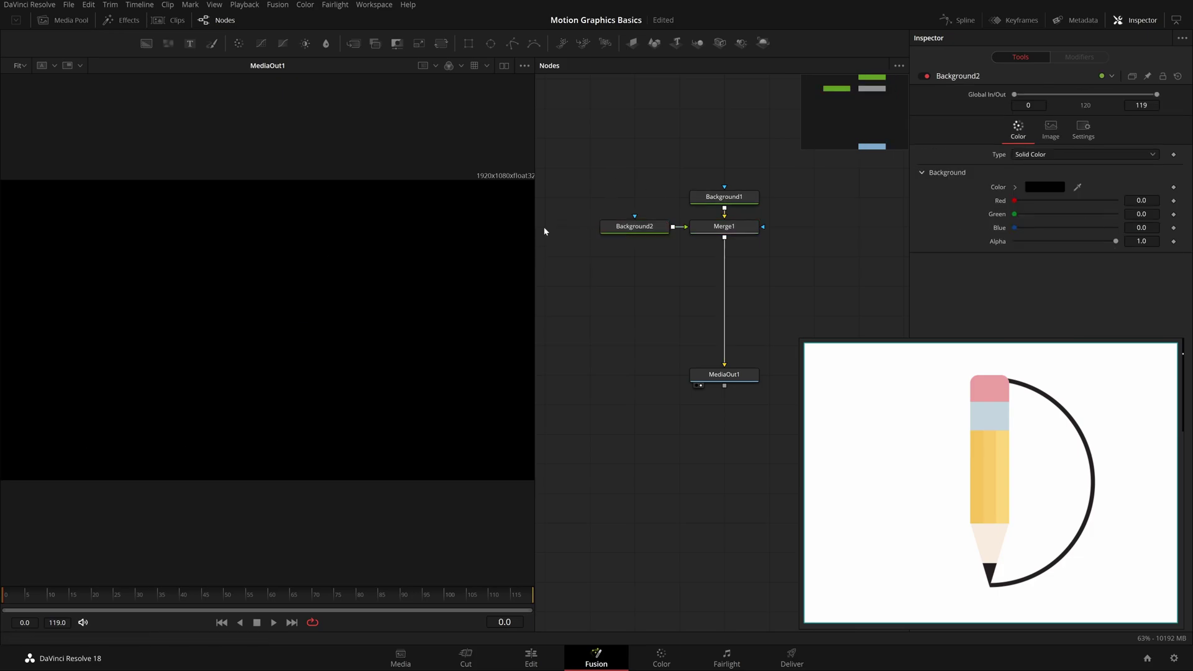
# Step: Show Merge1 in the viewer and set Background2's color to the yellow #ffd879 sampled from the reference pencil
pyautogui.click(640, 229)
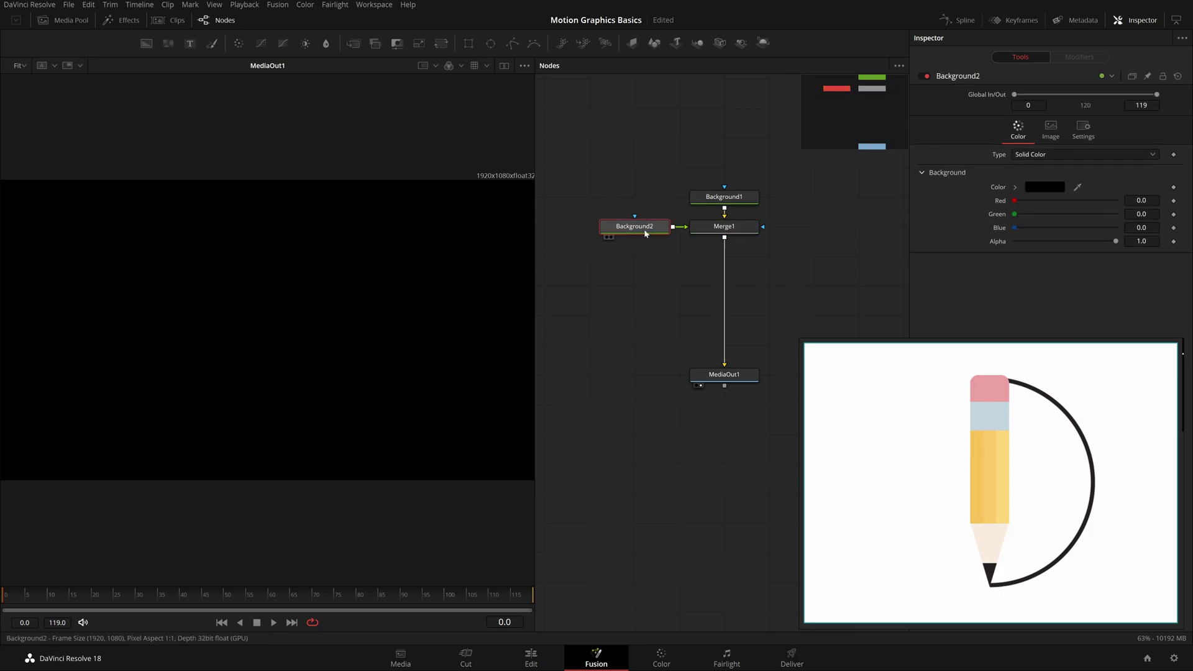
pyautogui.click(701, 238)
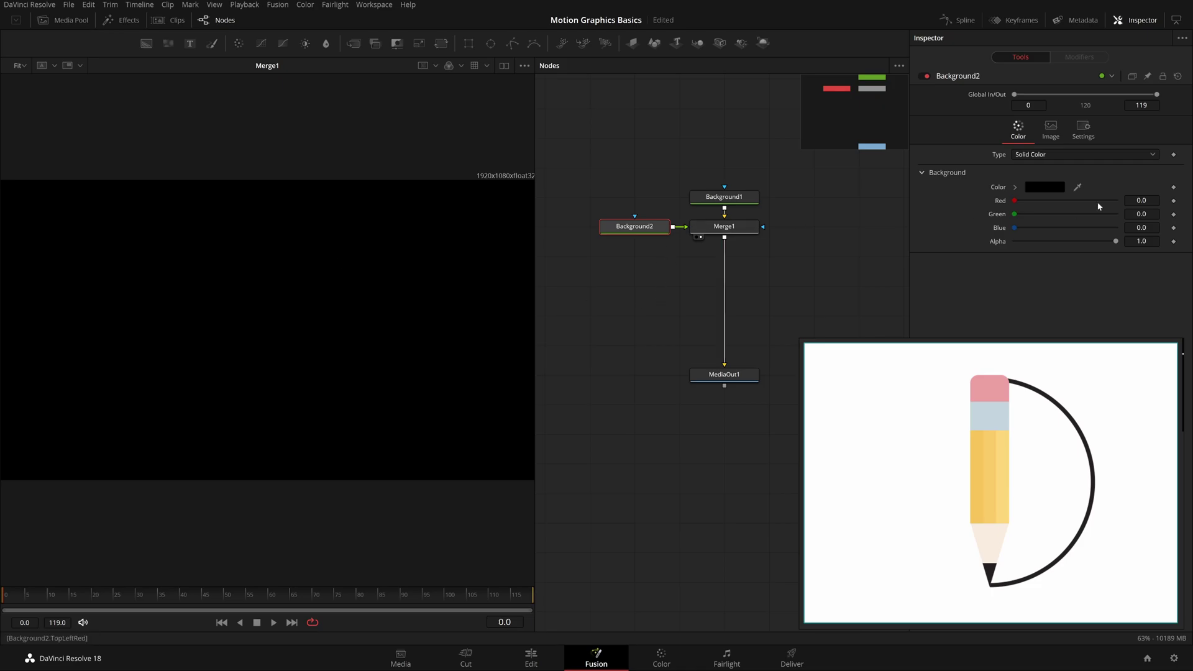
pyautogui.click(1044, 188)
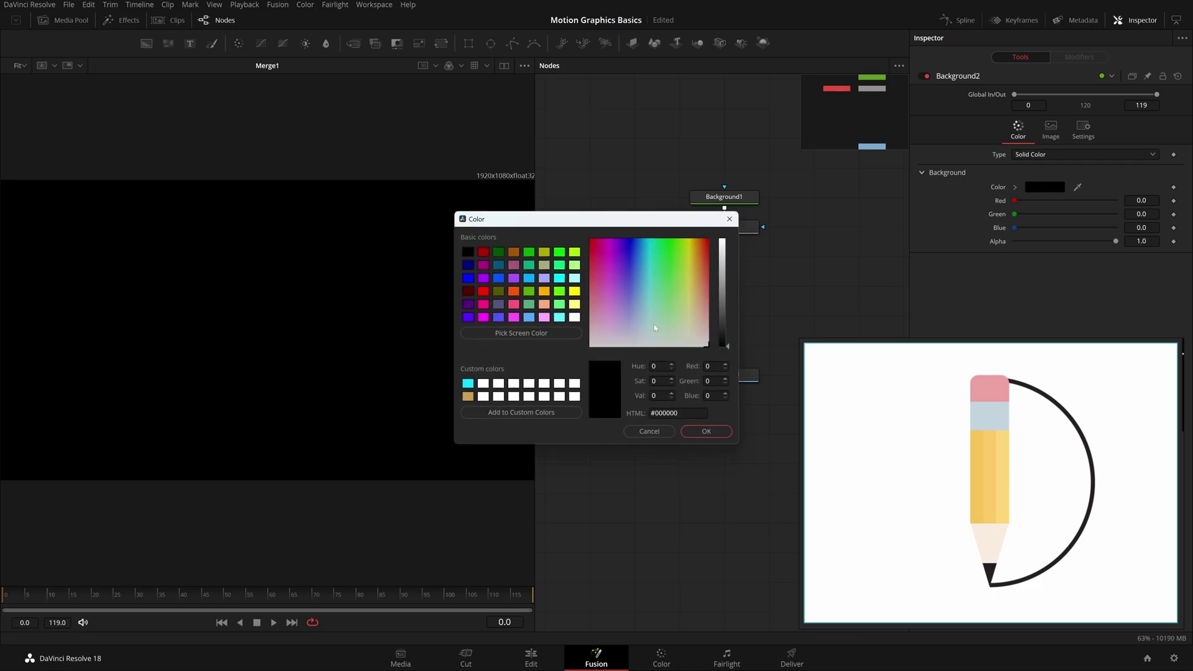
pyautogui.click(539, 335)
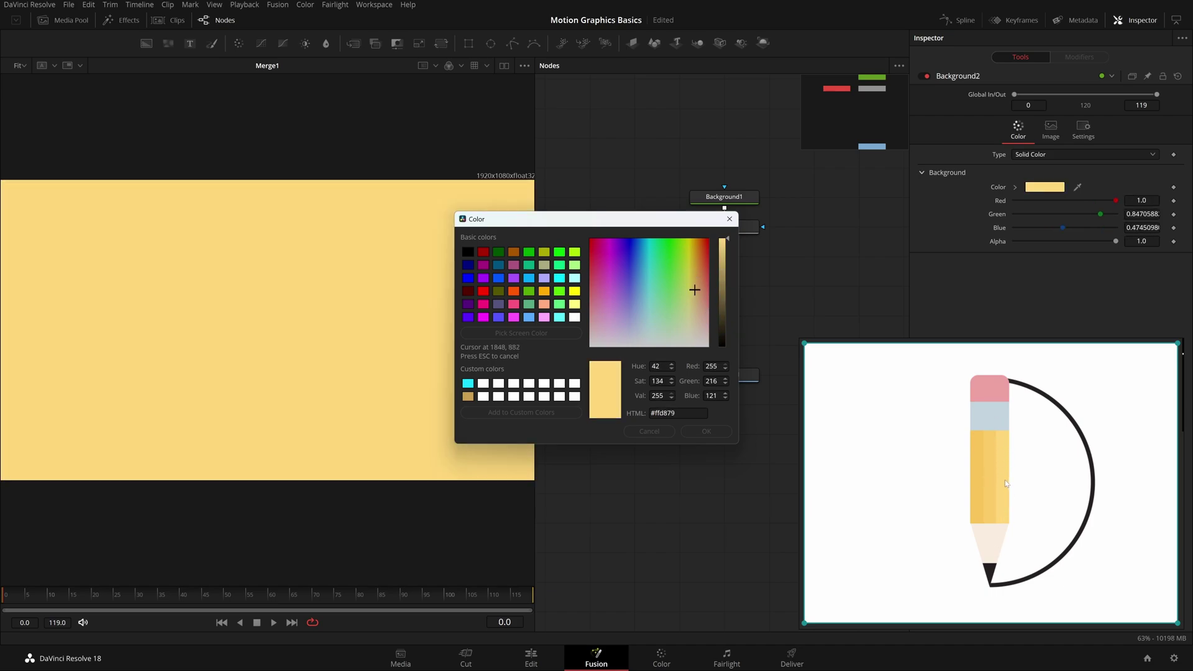
pyautogui.click(1006, 483)
pyautogui.click(706, 432)
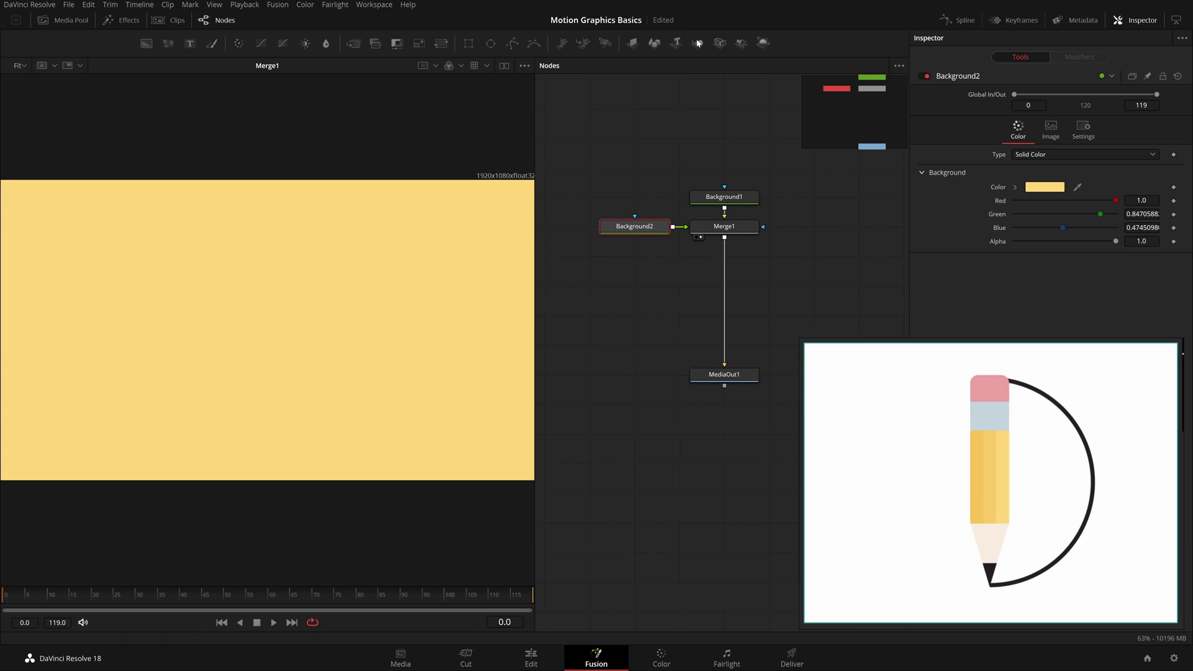
# Step: Hide the Fusion toolbar to free up space above the viewer and node graph
pyautogui.click(276, 5)
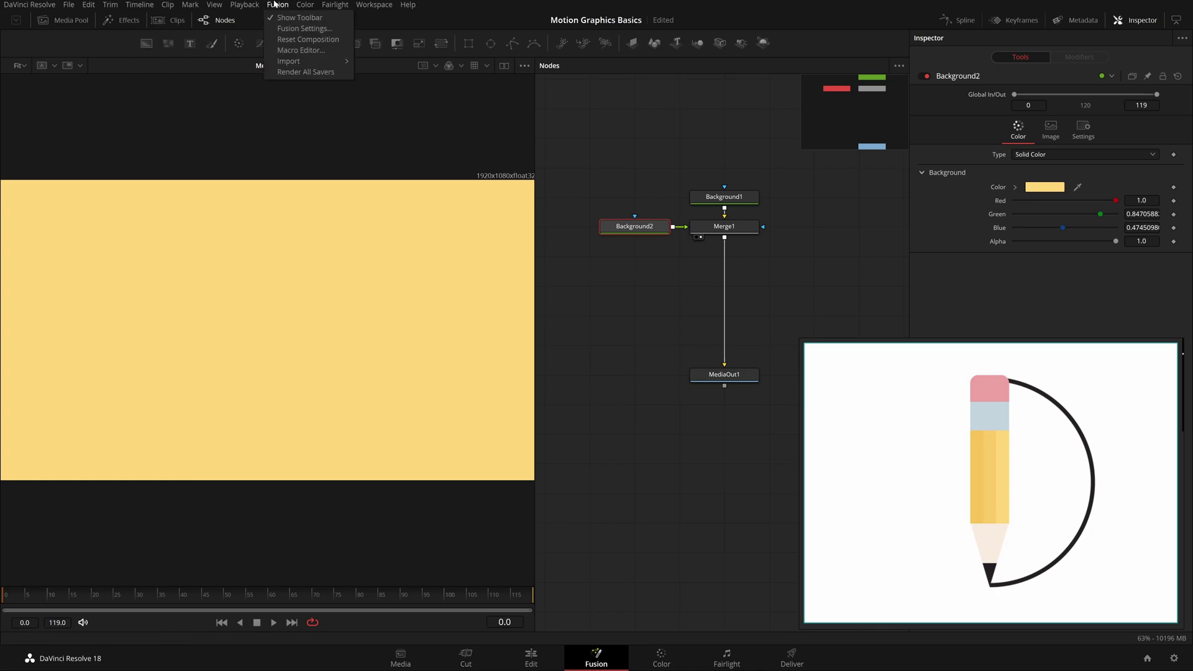
pyautogui.click(309, 20)
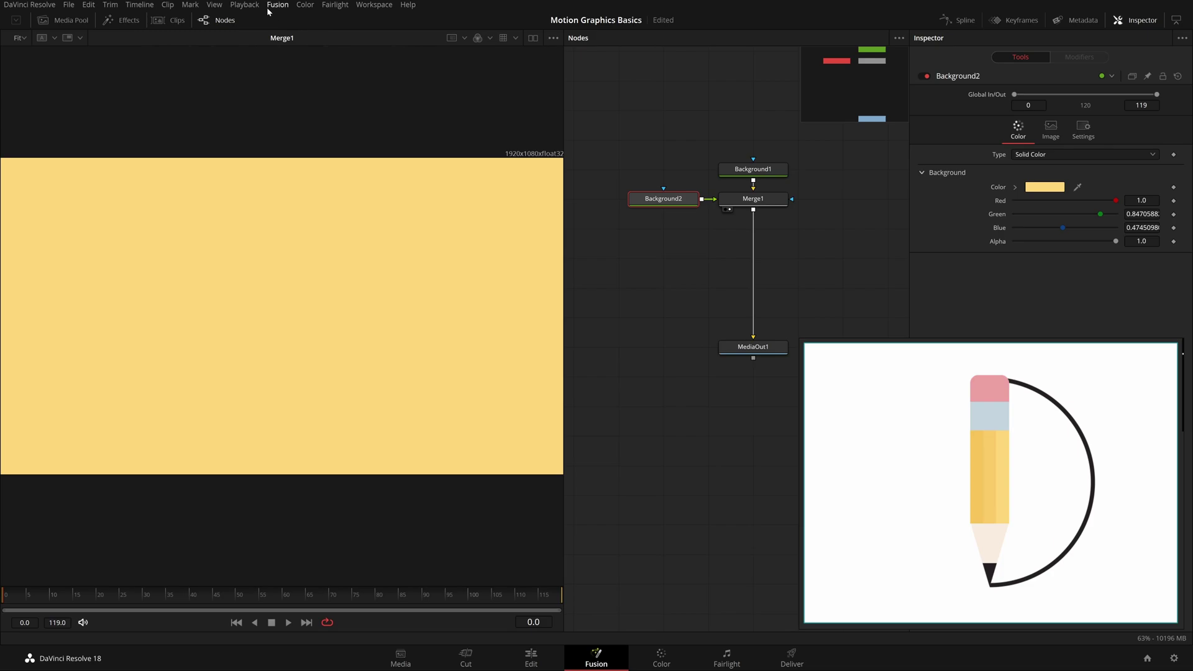
pyautogui.click(277, 4)
pyautogui.click(537, 139)
pyautogui.click(649, 109)
pyautogui.hotkey('shift', 'space')
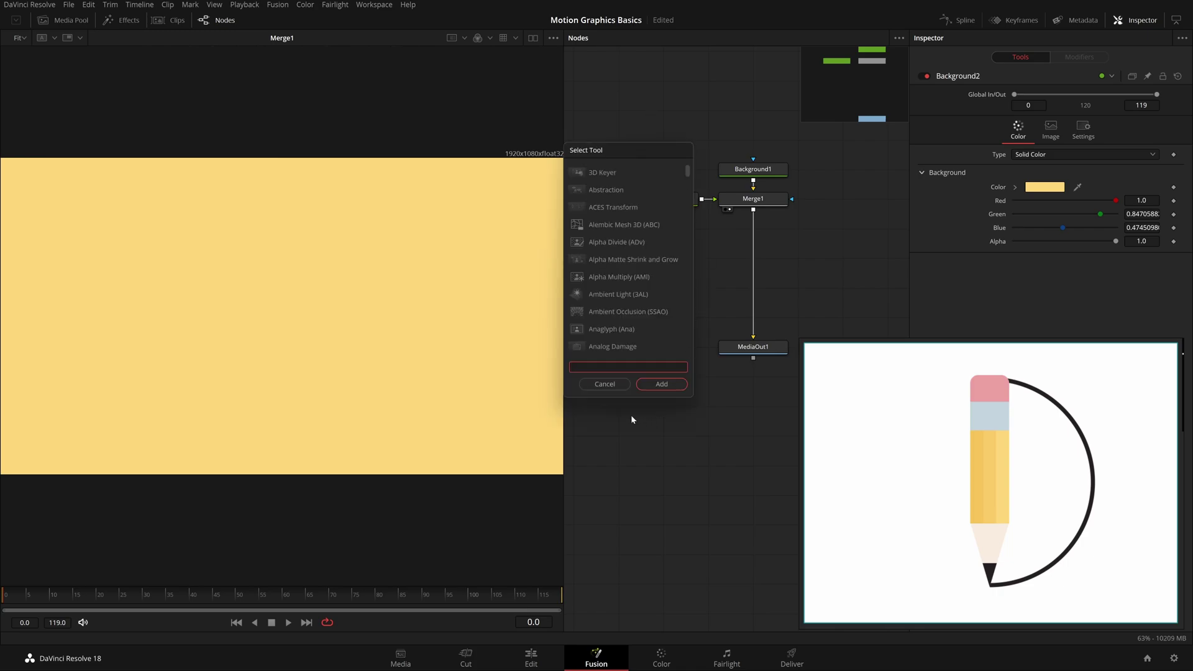
pyautogui.moveTo(632, 148); pyautogui.dragTo(590, 198)
pyautogui.click(564, 435)
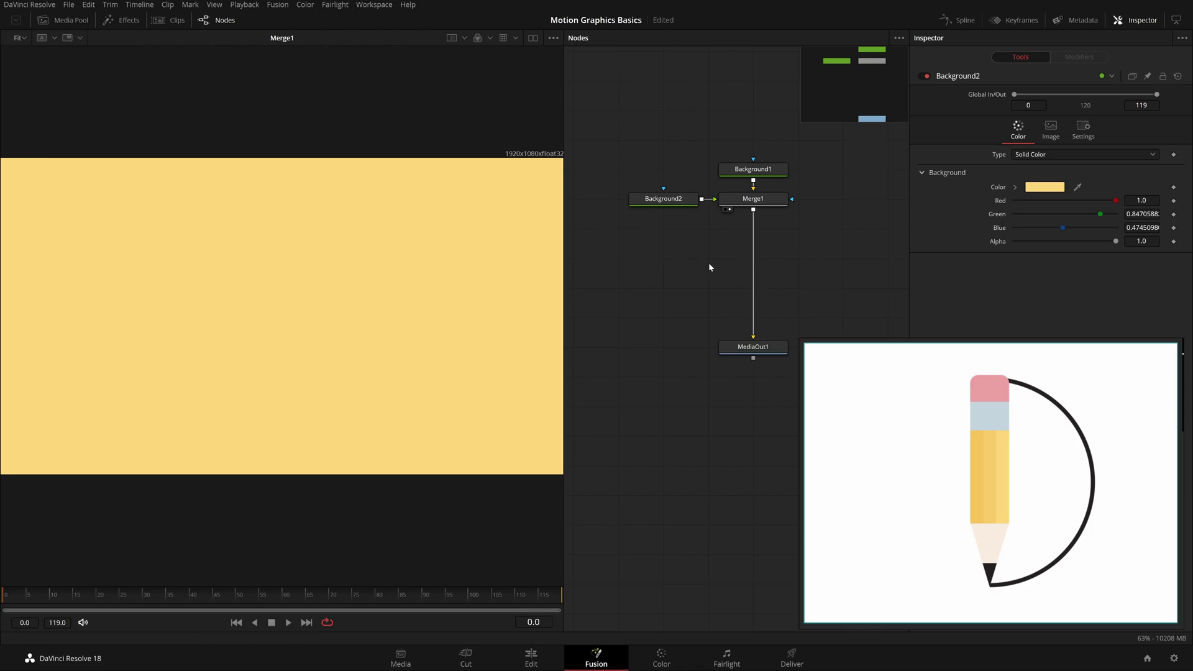
pyautogui.hotkey('shift', 'space')
pyautogui.moveTo(601, 203); pyautogui.dragTo(584, 186)
pyautogui.click(553, 420)
pyautogui.hotkey('shift', 'space')
pyautogui.click(560, 415)
pyautogui.click(668, 202)
pyautogui.moveTo(670, 238); pyautogui.dragTo(669, 290)
pyautogui.hotkey('shift', 'space')
pyautogui.click(555, 415)
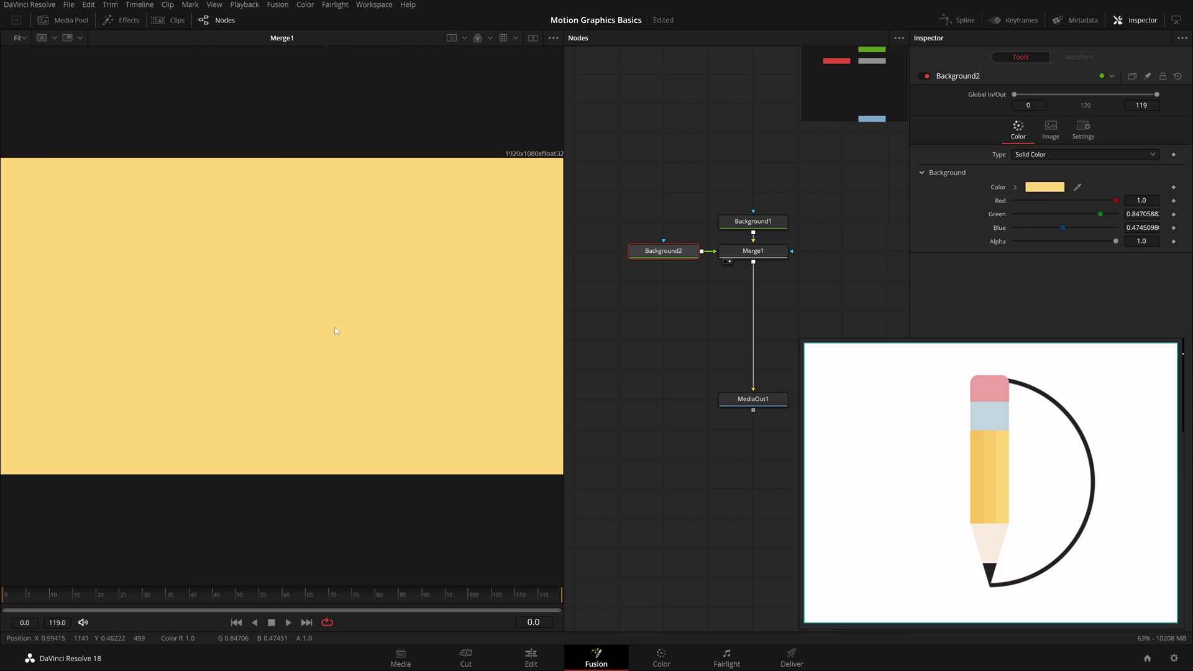
# Step: Add a Rectangle mask to Background2 and center it at X 0.5, Y 0.5
pyautogui.rightClick(270, 324)
pyautogui.moveTo(329, 500)
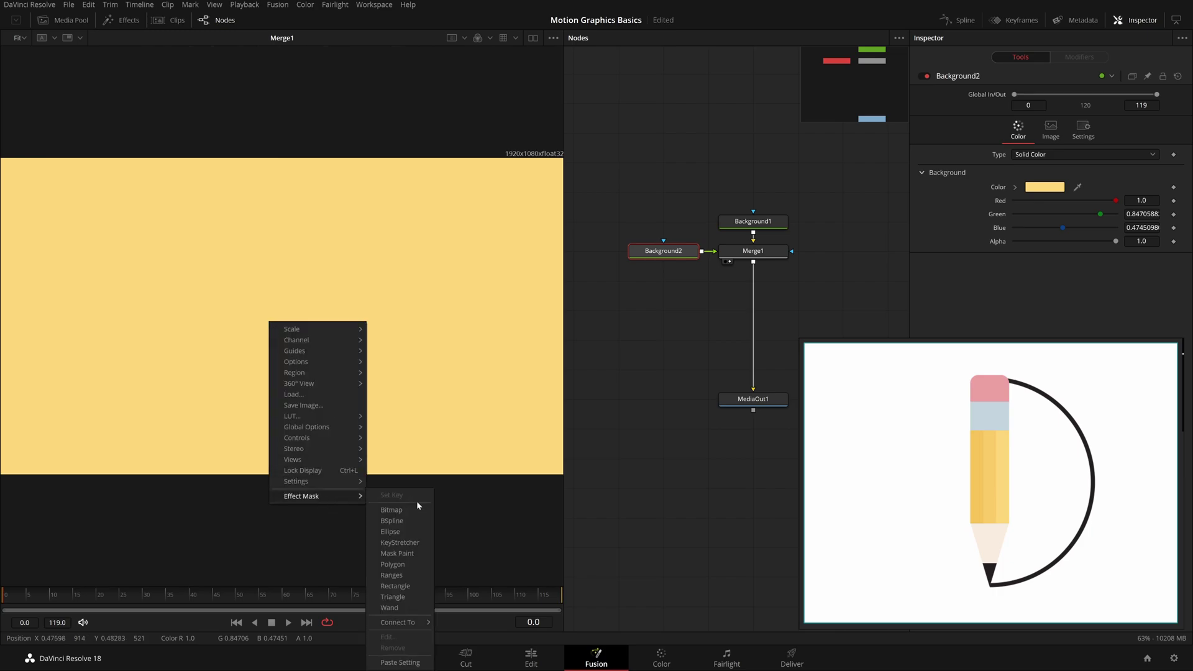
pyautogui.click(407, 589)
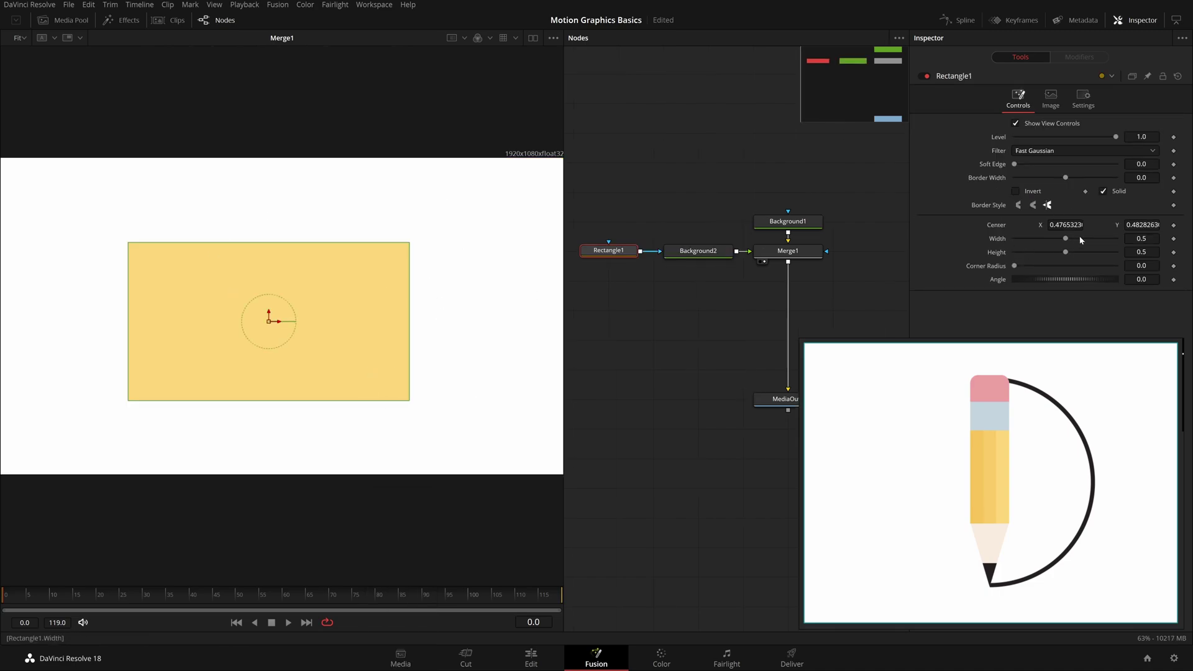
pyautogui.doubleClick(1065, 225)
pyautogui.write('.5')
pyautogui.press('Tab')
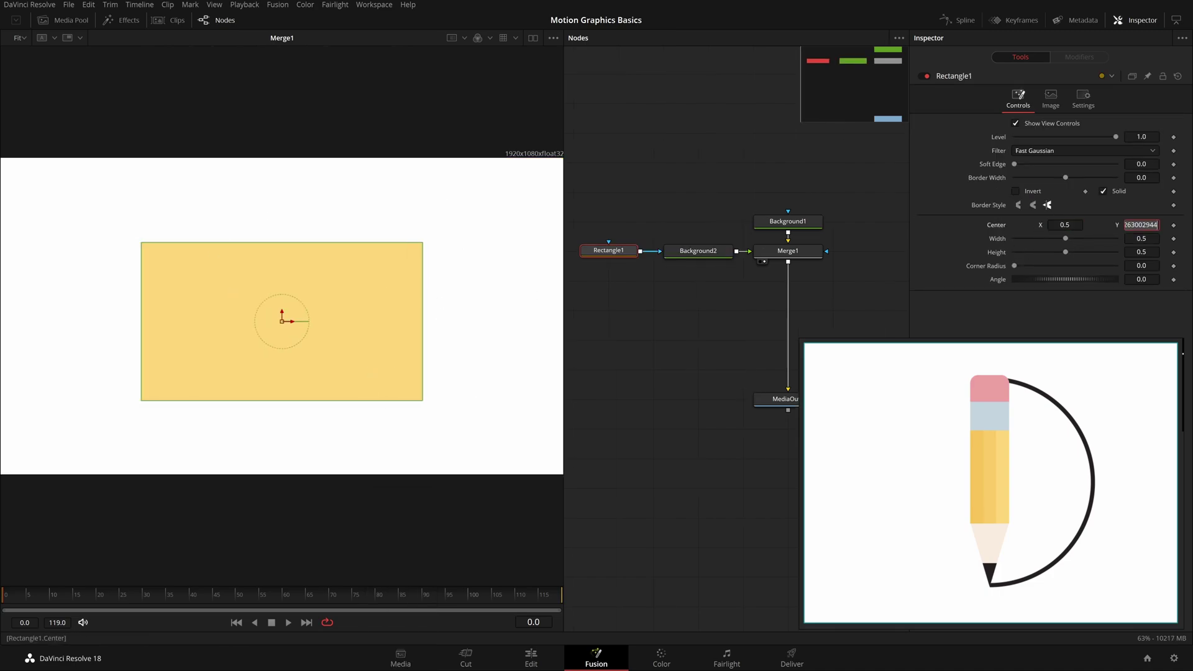
pyautogui.write('.5')
pyautogui.press('Return')
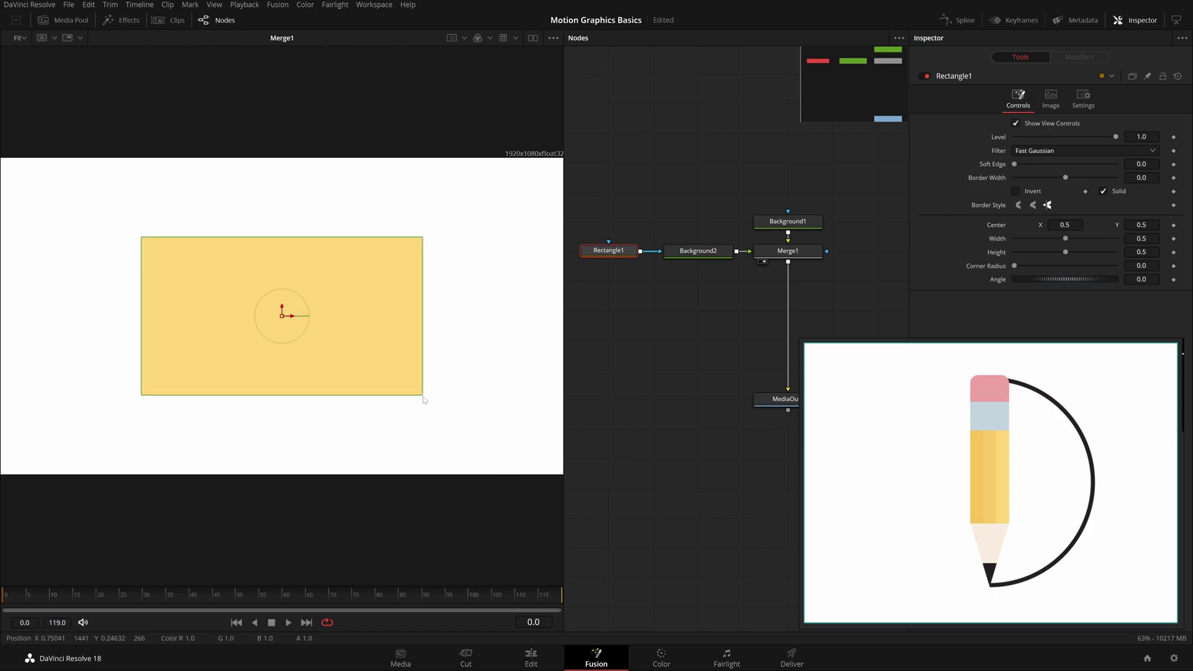
# Step: Shrink Rectangle1 in the viewer into an upright pencil body about 0.071 wide and 0.455 high
pyautogui.moveTo(423, 400); pyautogui.dragTo(452, 349)
pyautogui.moveTo(437, 349); pyautogui.dragTo(303, 391)
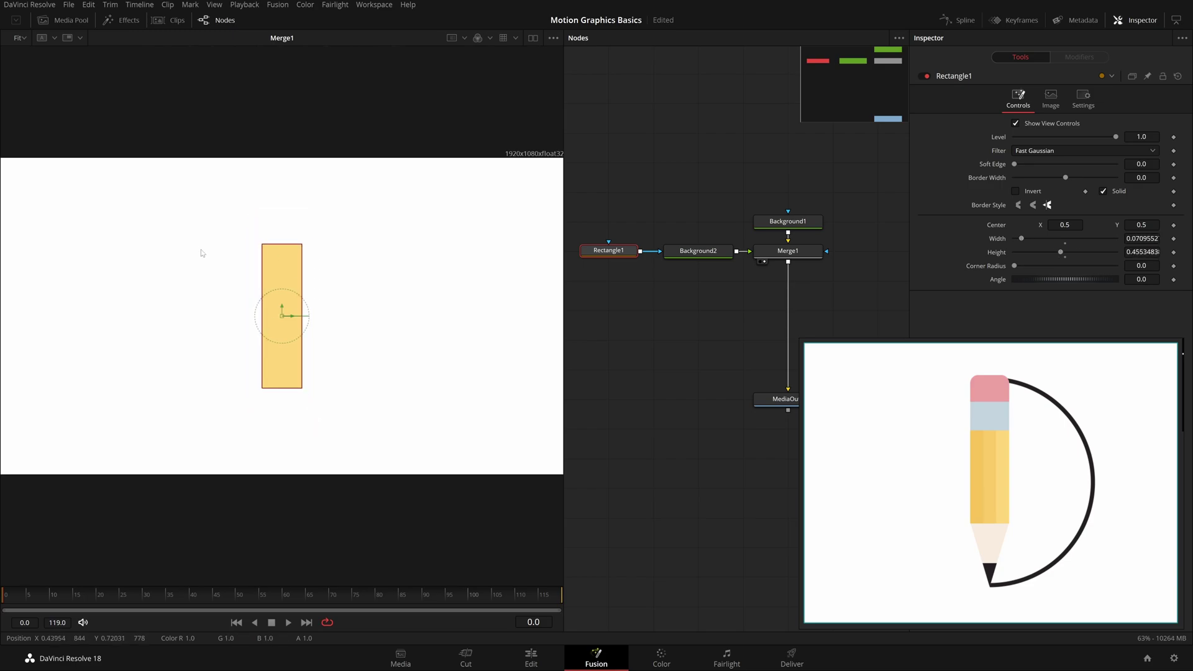
pyautogui.click(671, 334)
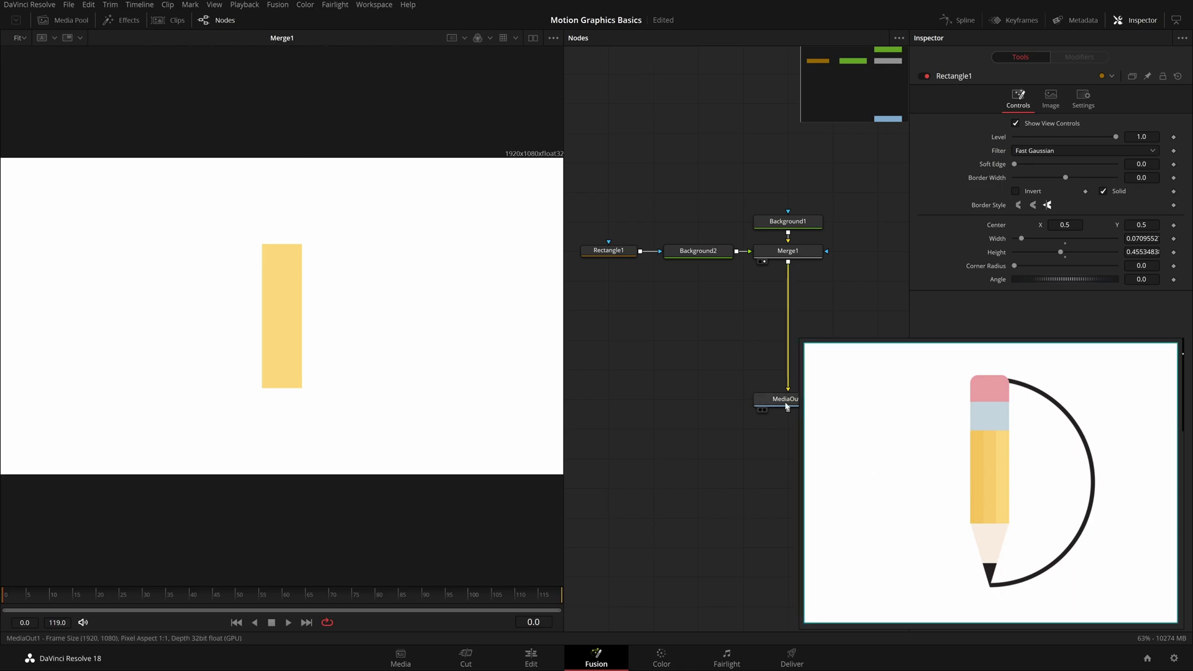
# Step: Space out the node graph by moving MediaOut1 farther below Merge1 and Background1 farther above it
pyautogui.moveTo(777, 399); pyautogui.dragTo(776, 547)
pyautogui.moveTo(789, 231); pyautogui.dragTo(789, 172)
pyautogui.moveTo(833, 310); pyautogui.dragTo(610, 210)
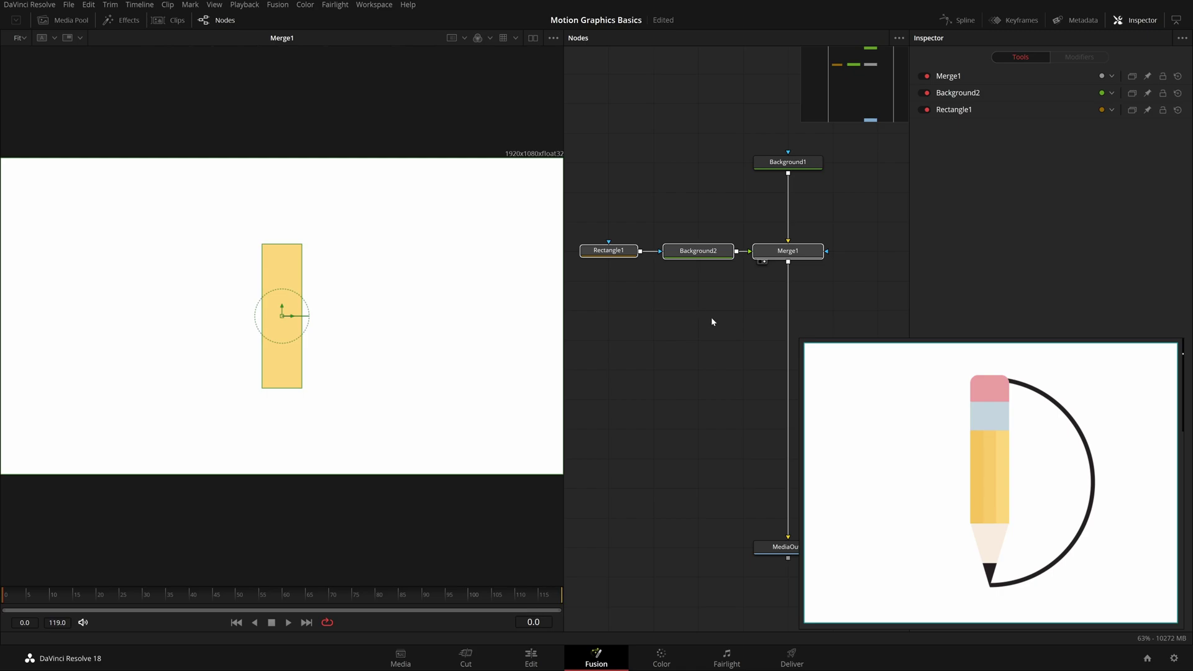
pyautogui.click(804, 252)
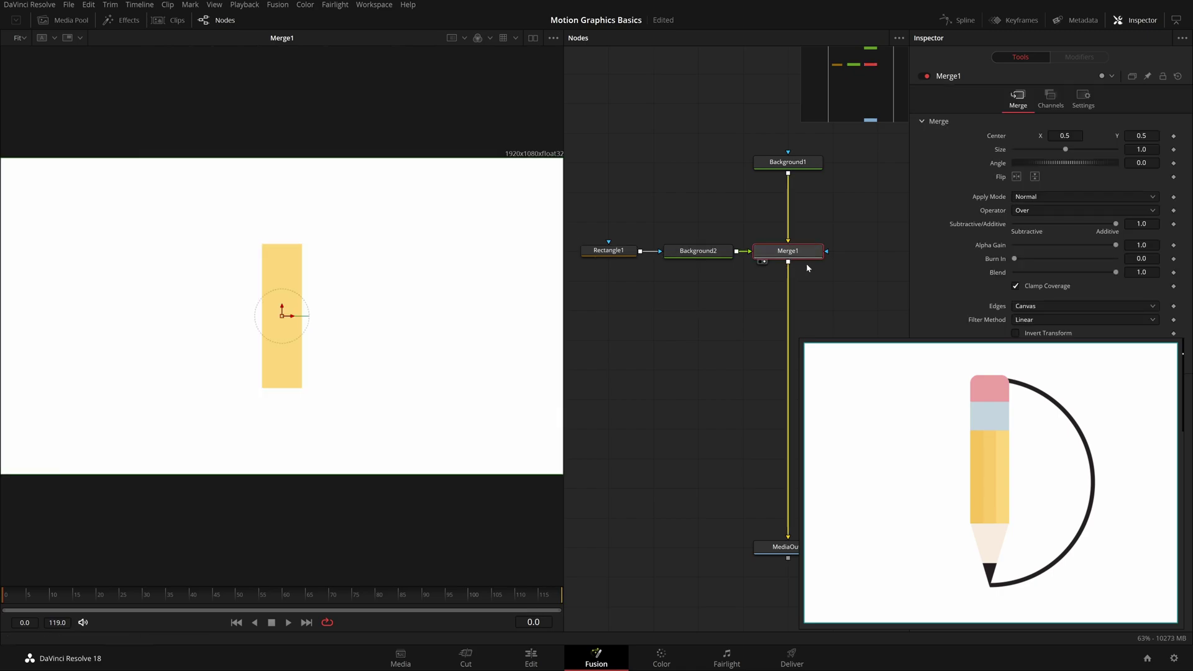
pyautogui.click(702, 272)
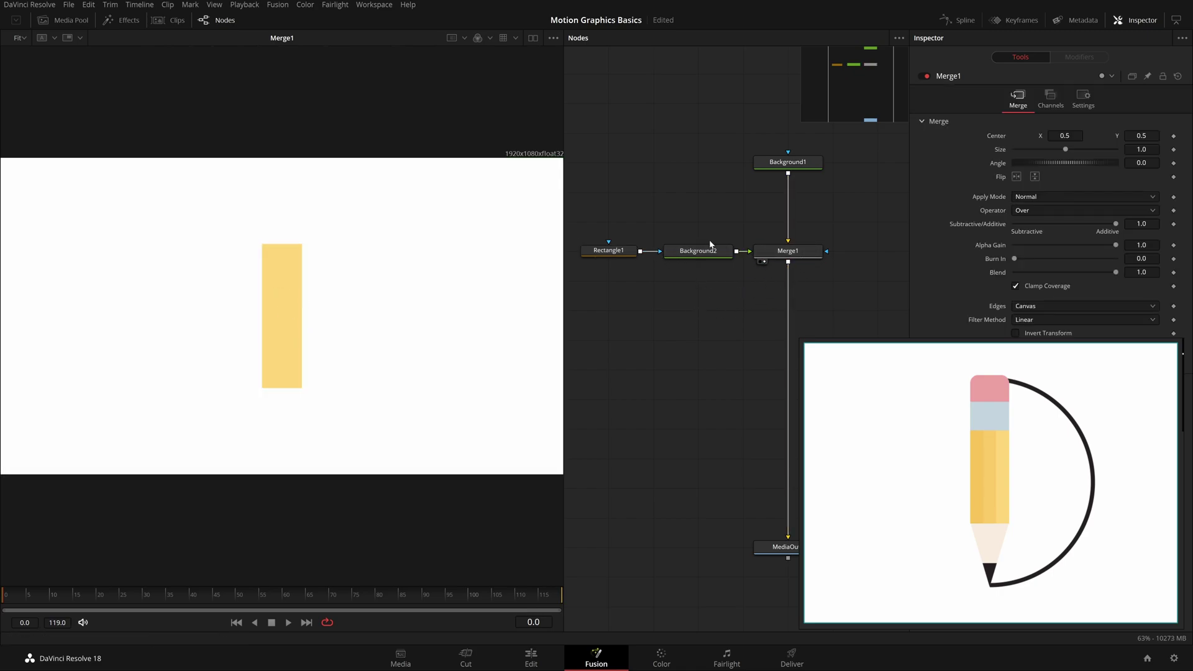
# Step: Merge a new Background node after Merge1, with Merge2 below Merge1 and Background3 to its left, and show Merge2 in the viewer
pyautogui.click(813, 251)
pyautogui.hotkey('shift', 'space')
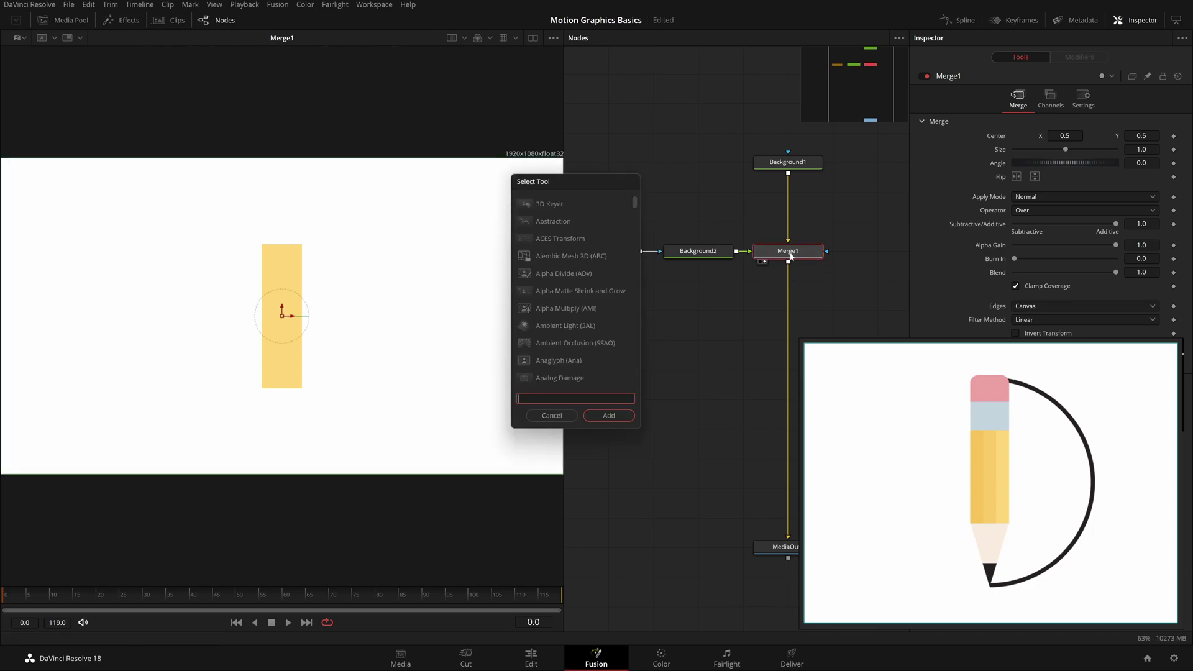
pyautogui.write('bg')
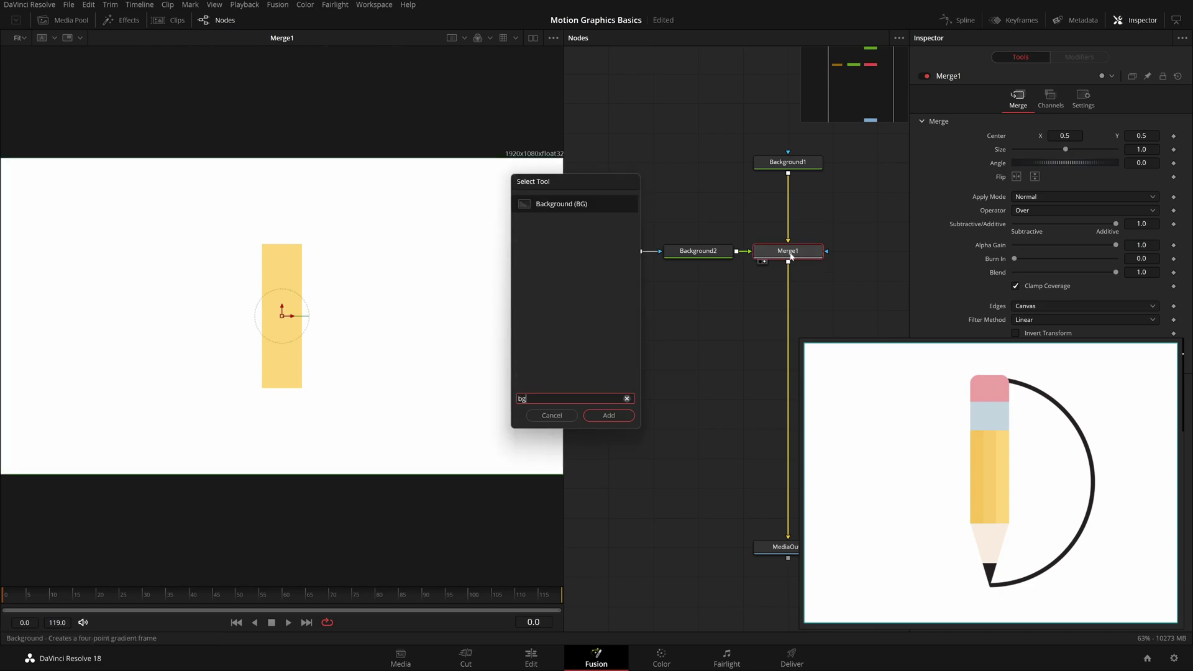
pyautogui.press('Return')
pyautogui.moveTo(857, 282); pyautogui.dragTo(769, 283)
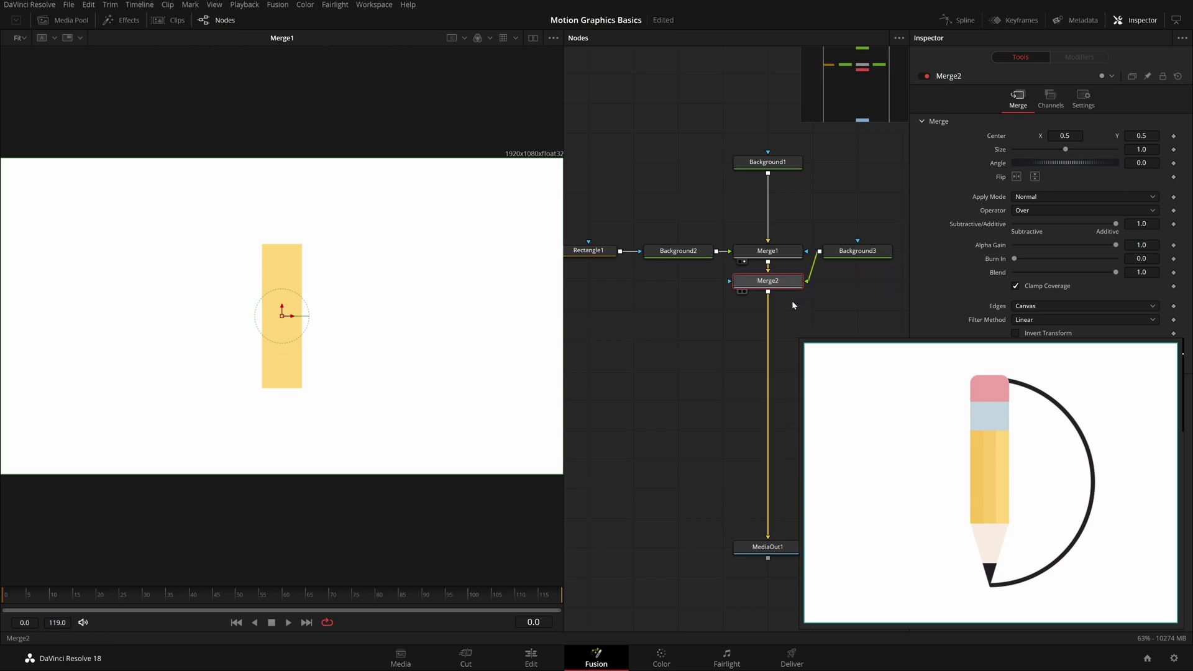
pyautogui.moveTo(855, 251); pyautogui.dragTo(633, 280)
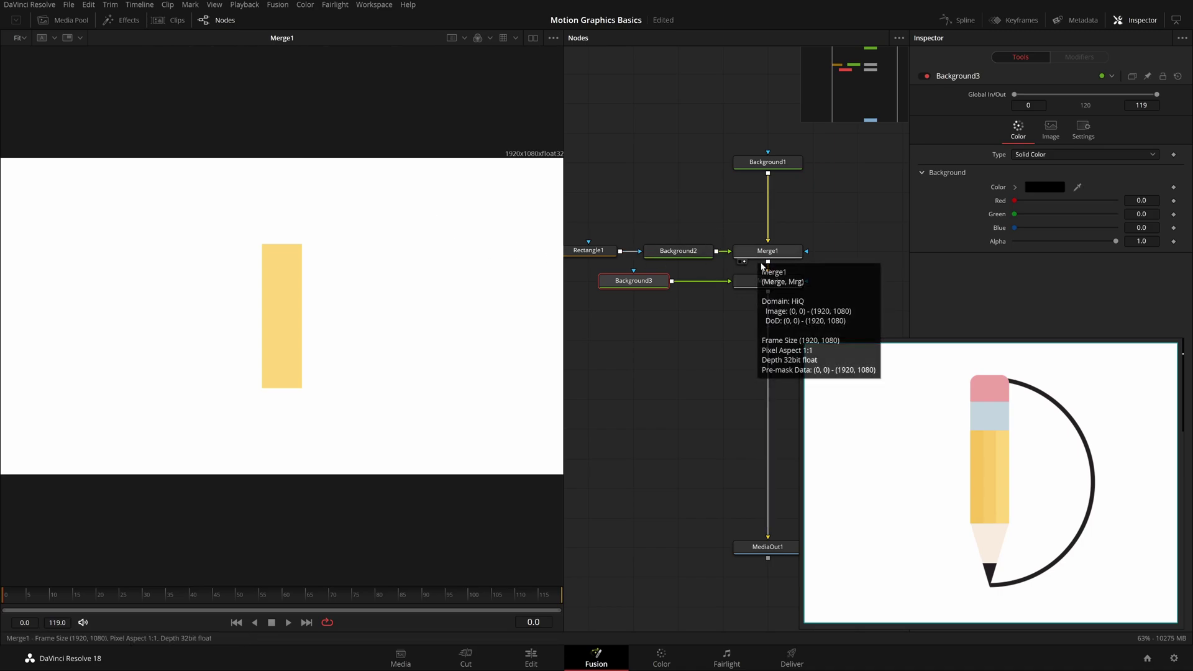
pyautogui.moveTo(821, 231); pyautogui.dragTo(834, 220)
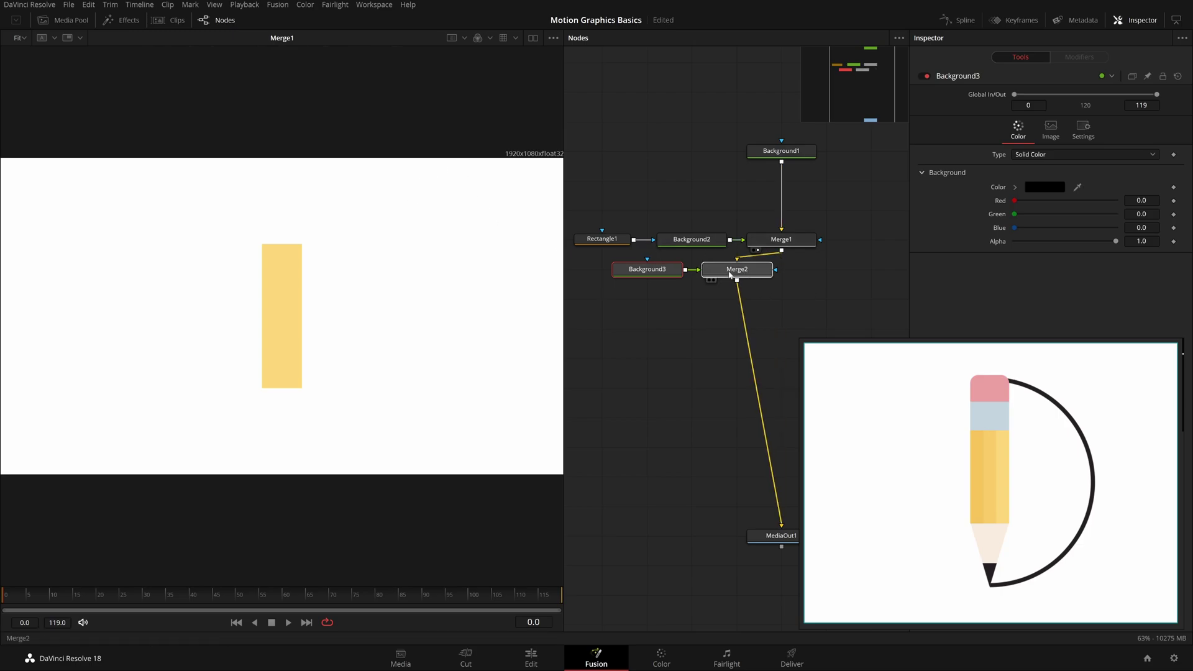
pyautogui.click(758, 280)
pyautogui.moveTo(656, 272); pyautogui.dragTo(611, 272)
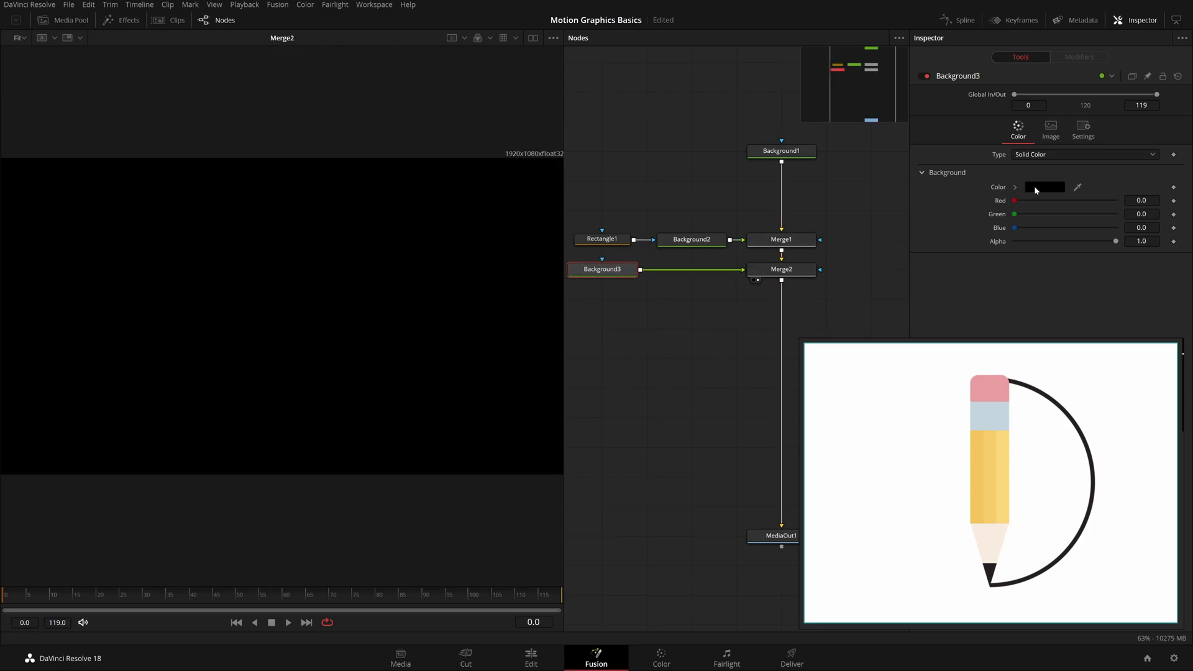
# Step: Set Background3's color to the light blue #c4d5df sampled from the reference pencil's band and align the node beneath Background2
pyautogui.click(1034, 187)
pyautogui.click(545, 334)
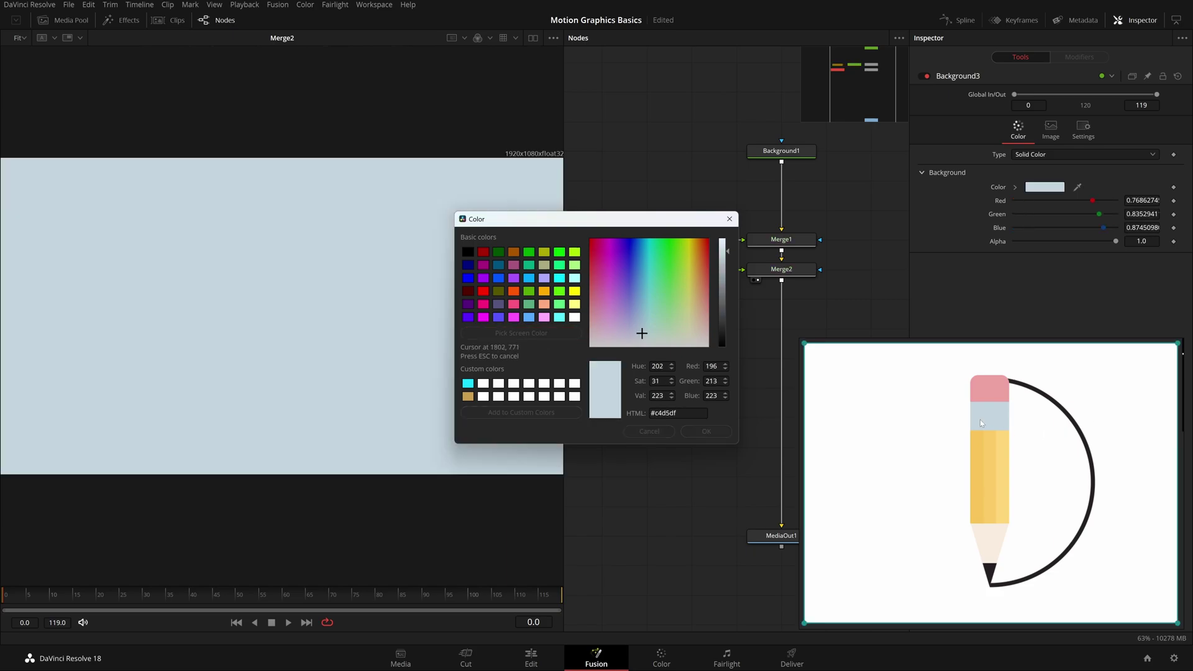
pyautogui.click(989, 417)
pyautogui.click(706, 431)
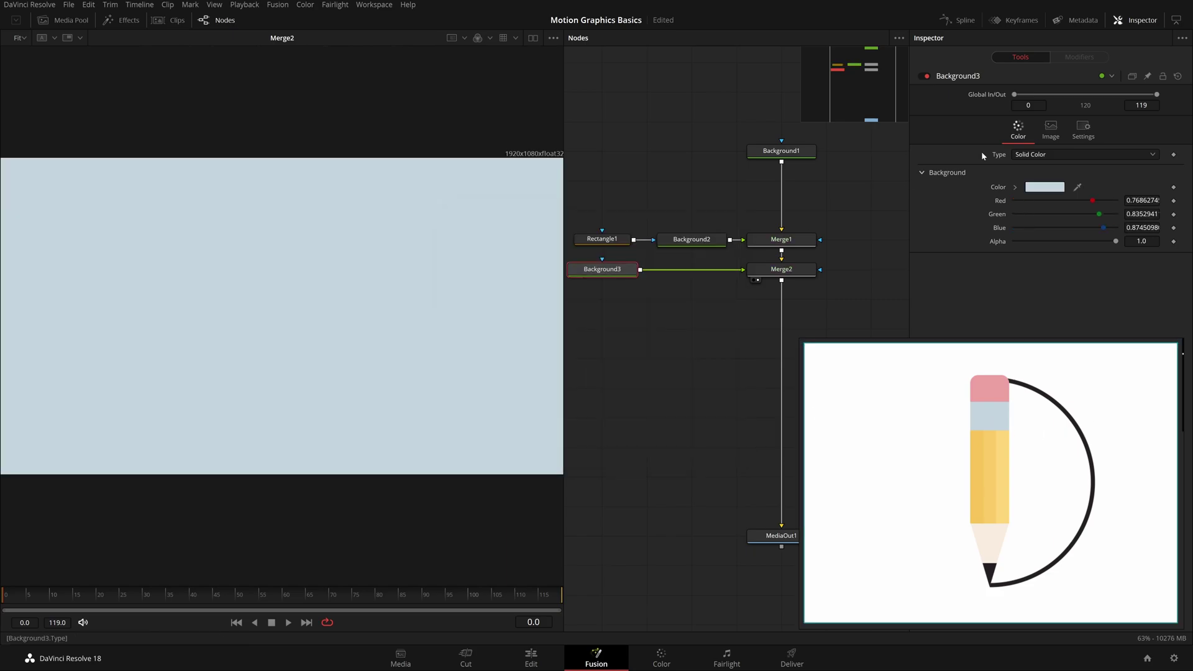
pyautogui.moveTo(589, 260); pyautogui.dragTo(678, 260)
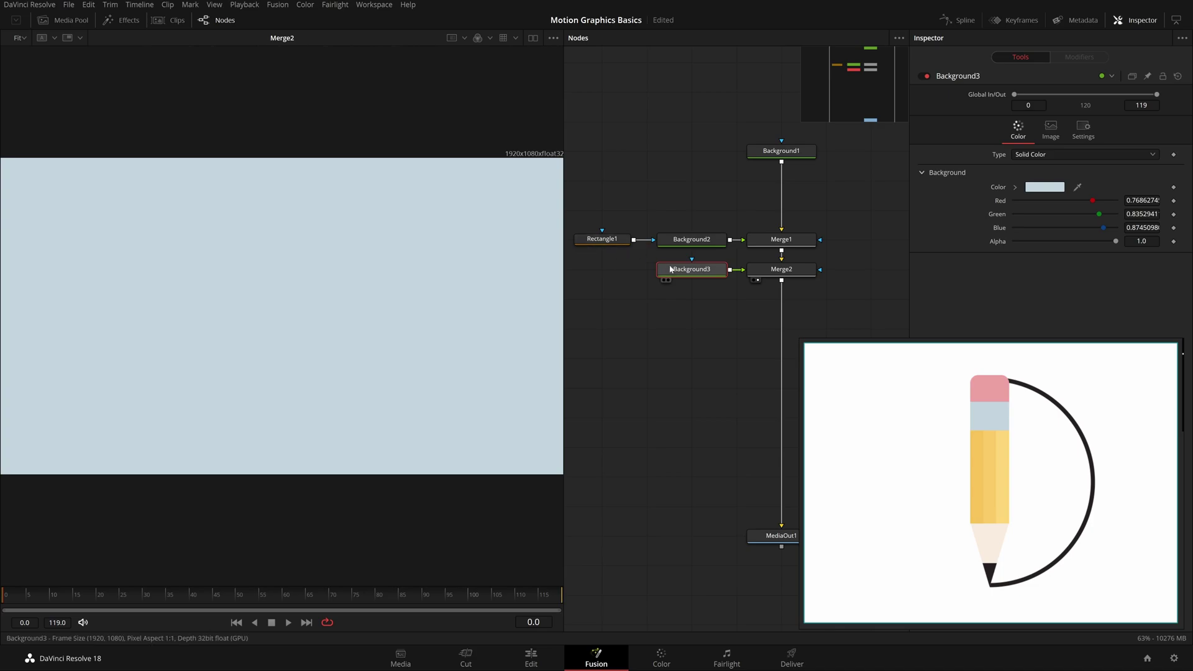
# Step: Add a Rectangle mask to Background3 and center it at X 0.5, Y 0.5
pyautogui.rightClick(254, 279)
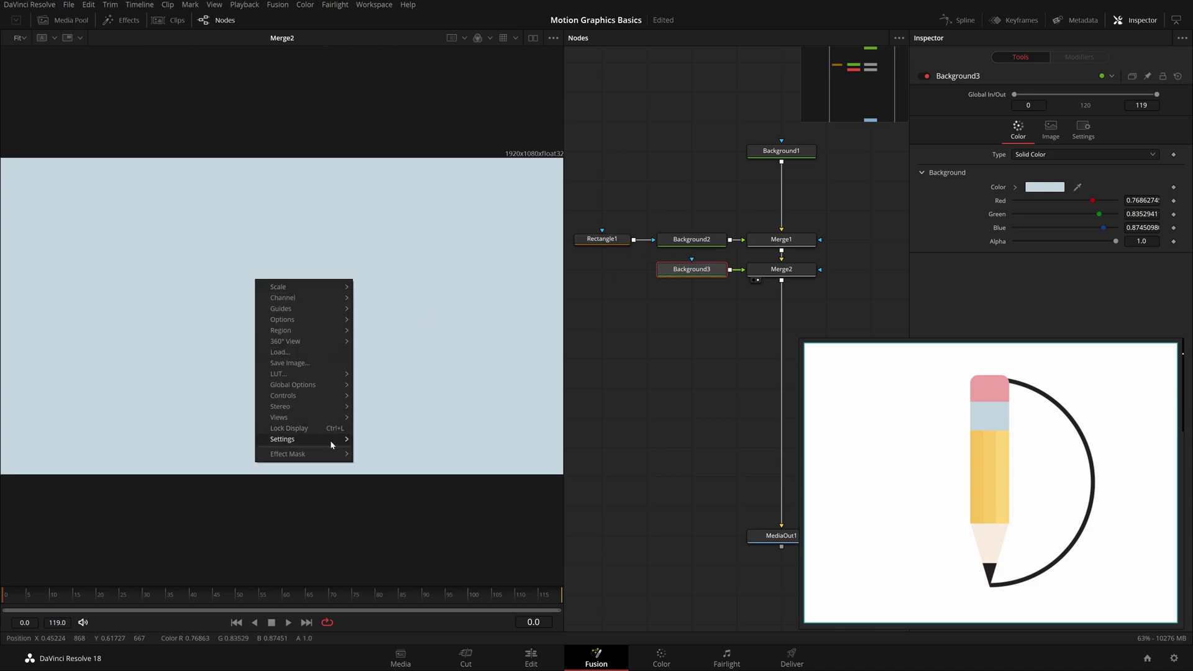
pyautogui.moveTo(324, 459)
pyautogui.click(381, 545)
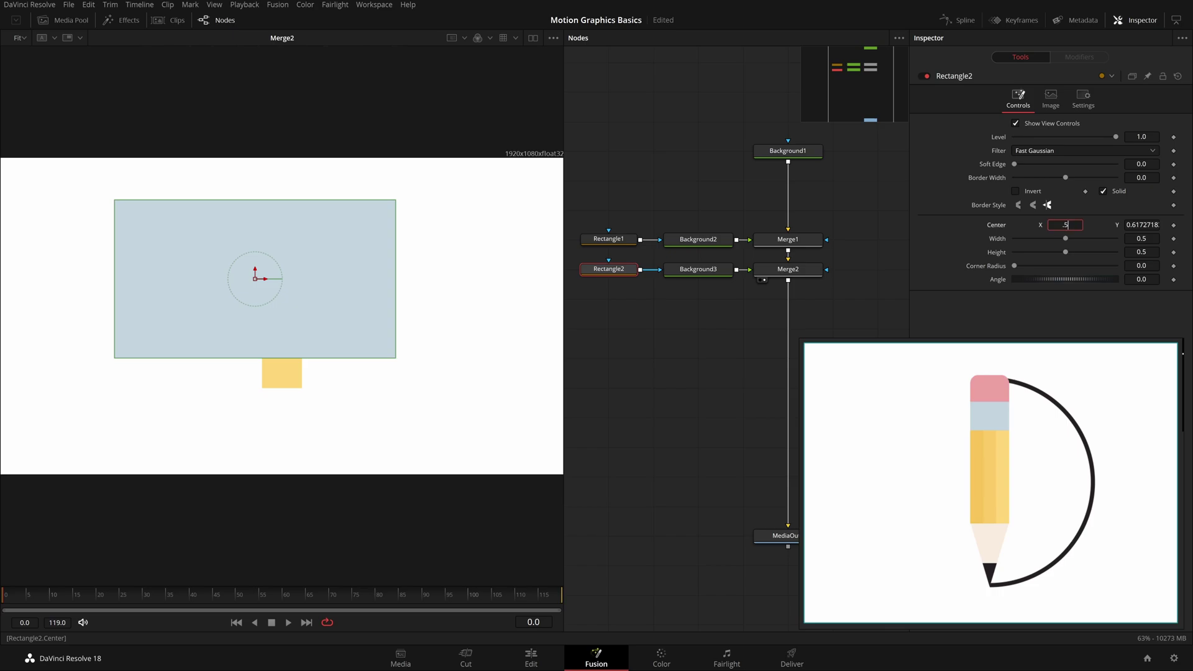
pyautogui.press('Tab')
pyautogui.write('.5')
pyautogui.press('Tab')
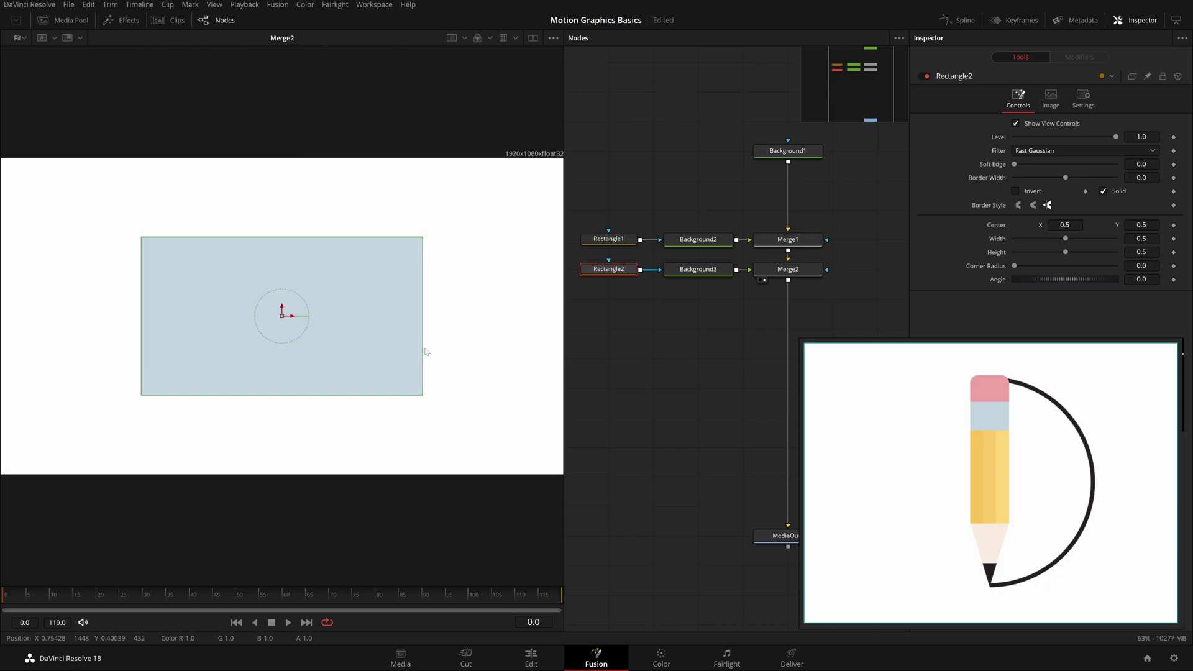
# Step: Resize Rectangle2 to the yellow body's width, about 0.126 high, and place it atop the body at center Y about 0.79
pyautogui.moveTo(426, 352); pyautogui.dragTo(291, 393)
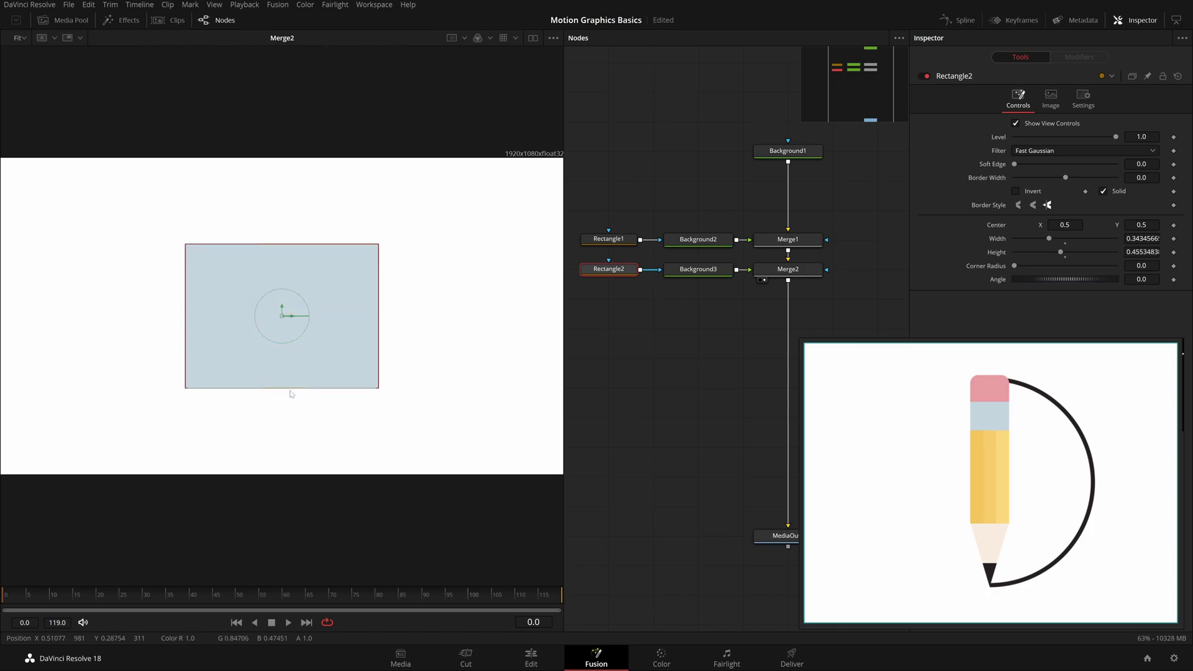
pyautogui.moveTo(378, 390); pyautogui.dragTo(301, 340)
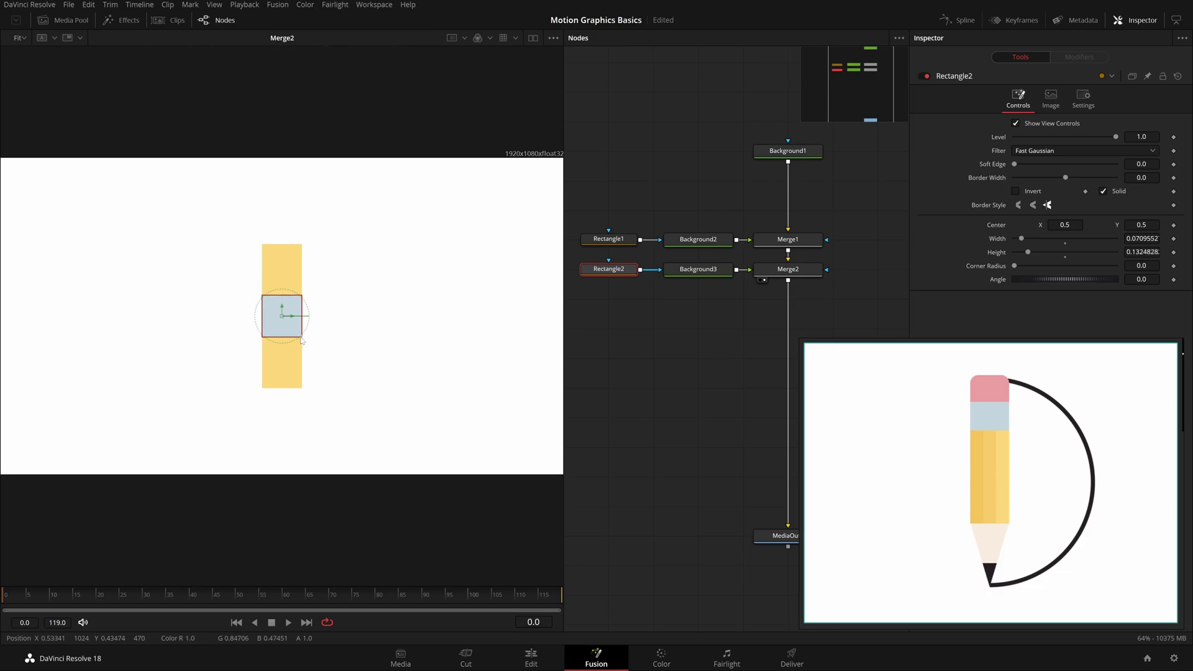
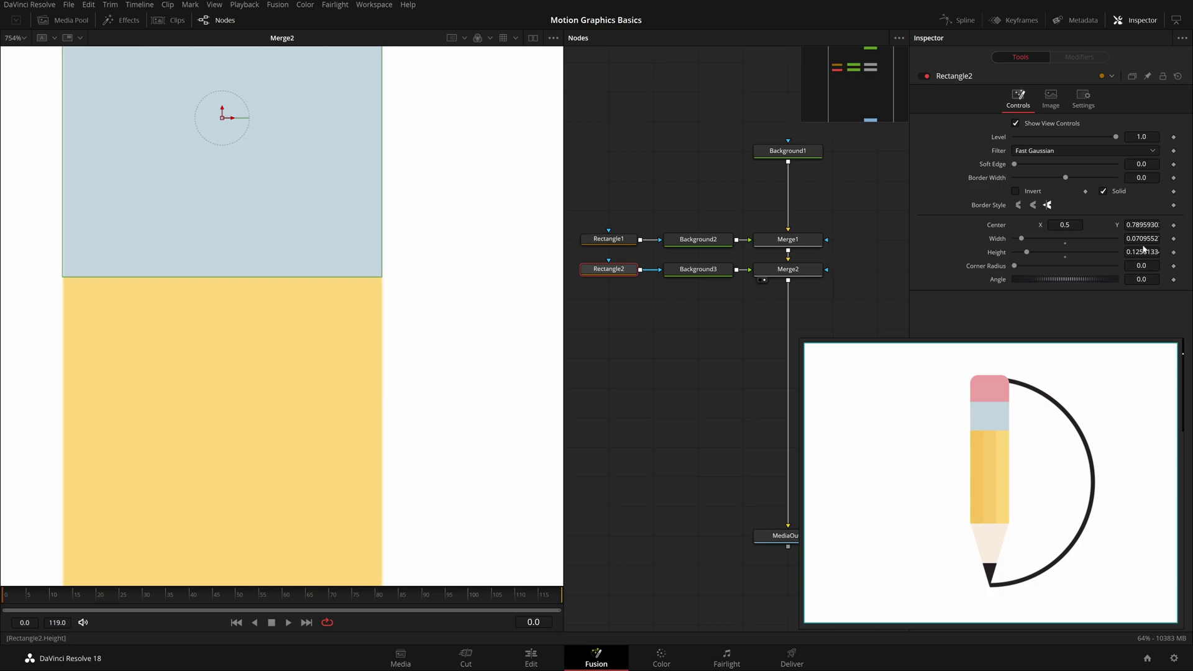
pyautogui.press('Return')
pyautogui.click(710, 362)
pyautogui.scroll(-5, 317, 315)
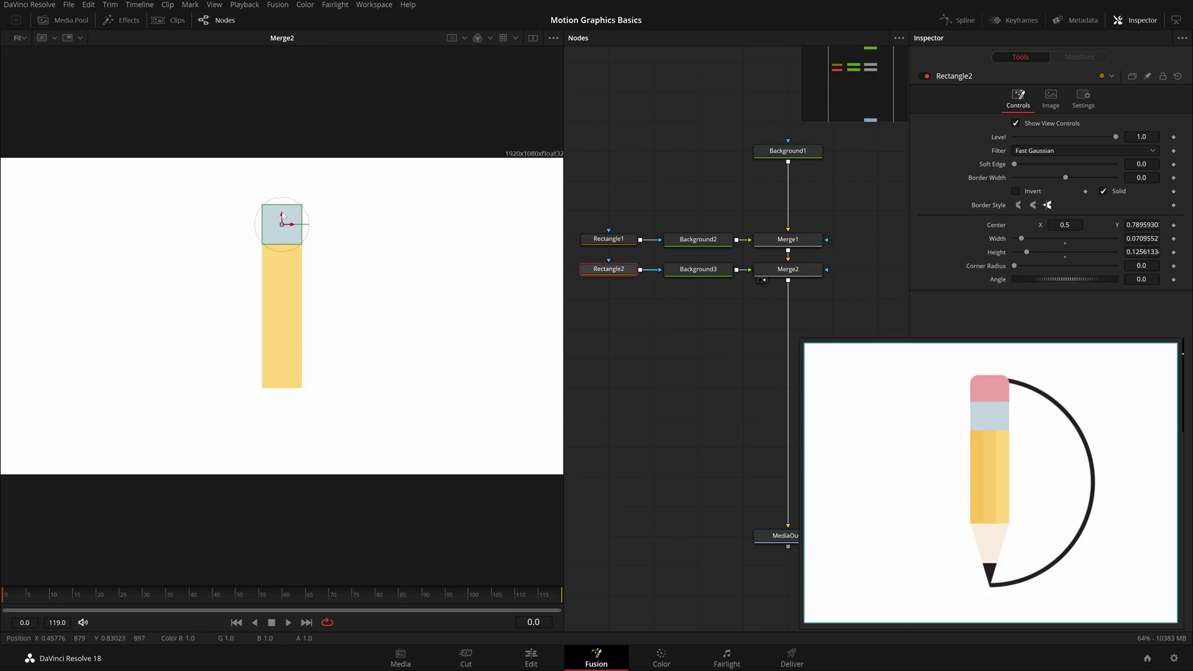
# Step: Shorten Rectangle2 to a height of about 0.067 and seat it on the yellow body's top edge at center Y about 0.759
pyautogui.scroll(4, 286, 208)
pyautogui.moveTo(303, 191); pyautogui.dragTo(306, 207)
pyautogui.moveTo(271, 262); pyautogui.dragTo(274, 277)
pyautogui.hotkey('ctrl', 'f')
pyautogui.click(635, 378)
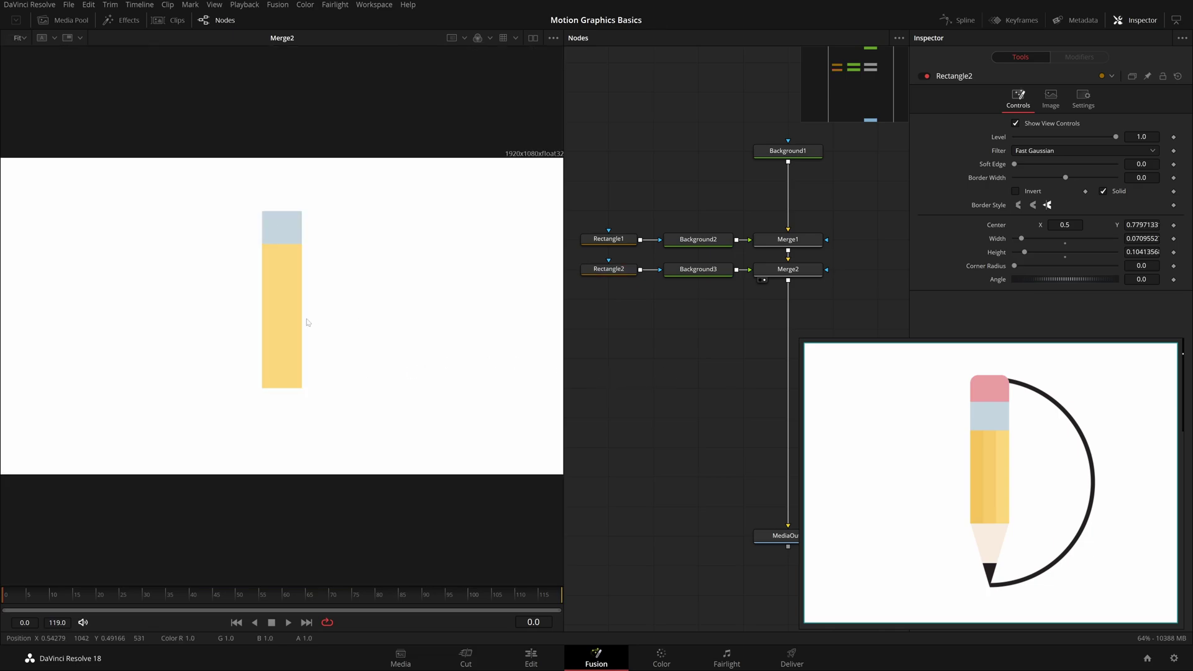
pyautogui.click(611, 270)
pyautogui.moveTo(1024, 252); pyautogui.dragTo(1021, 251)
pyautogui.moveTo(282, 221); pyautogui.dragTo(283, 228)
pyautogui.click(799, 301)
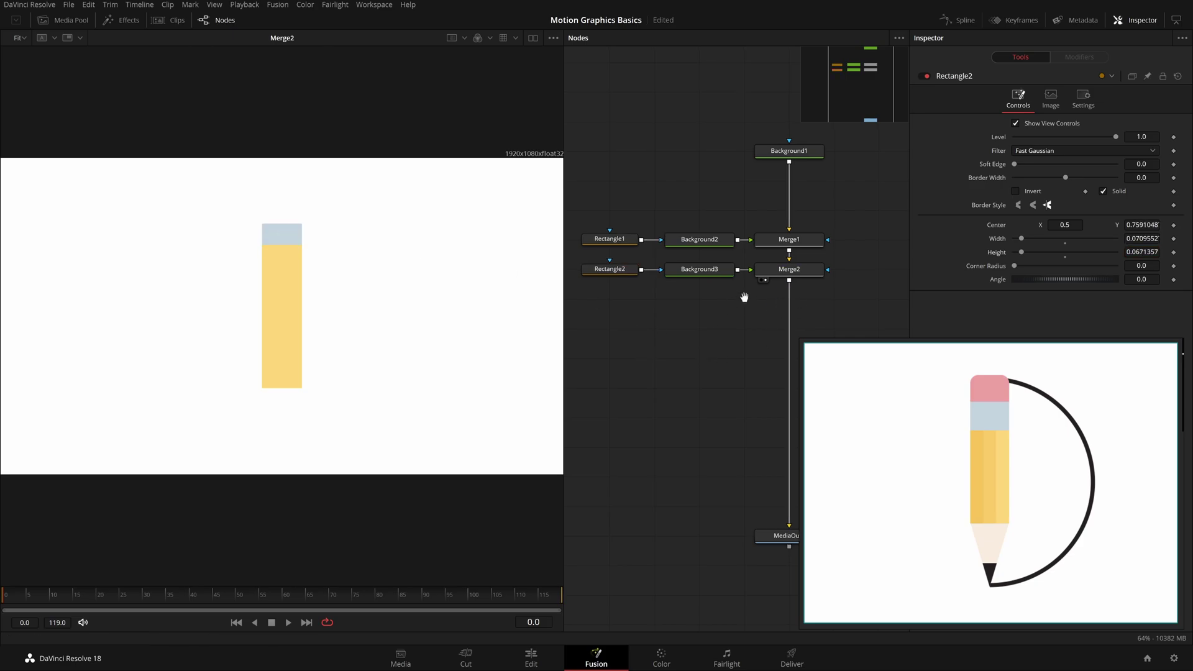
# Step: Duplicate the Rectangle2, Background3 and Merge2 nodes and insert the copy into the flow below Merge2
pyautogui.moveTo(742, 300); pyautogui.dragTo(752, 239)
pyautogui.moveTo(841, 252); pyautogui.dragTo(628, 212)
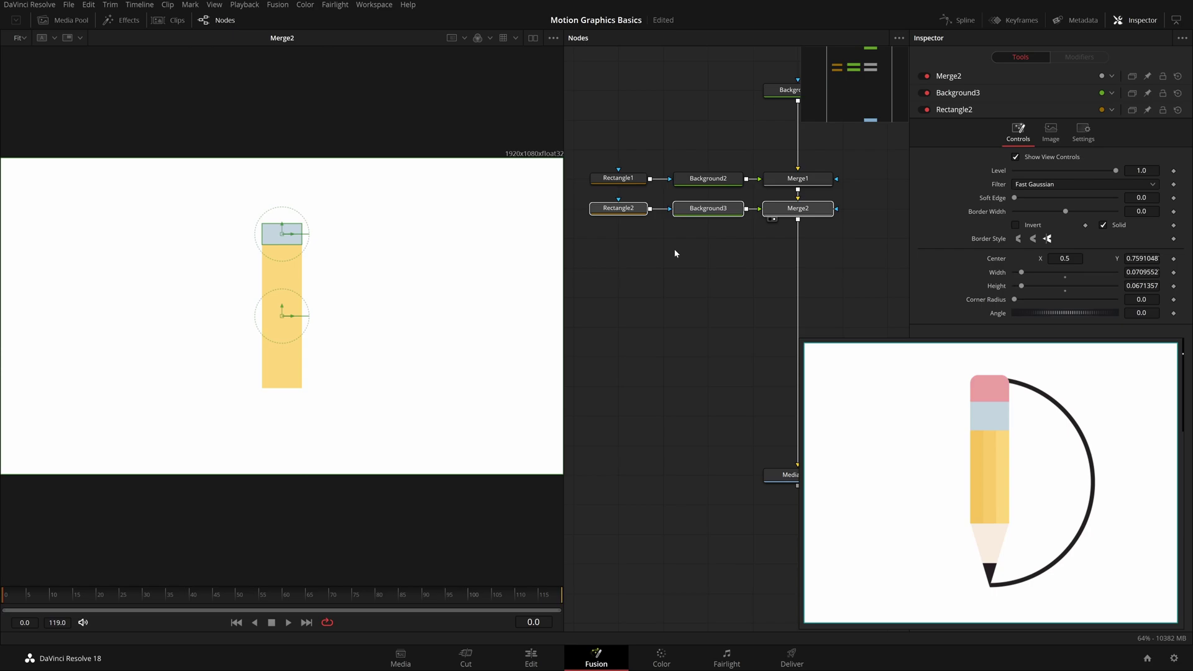
pyautogui.click(675, 255)
pyautogui.hotkey('ctrl', 'v')
pyautogui.moveTo(648, 268); pyautogui.dragTo(804, 272)
pyautogui.click(761, 293)
# Step: Set Background3_1's color to the eraser pink sampled from the reference pencil, about red 0.941, green 0.635, blue 0.635
pyautogui.click(712, 271)
pyautogui.click(1044, 186)
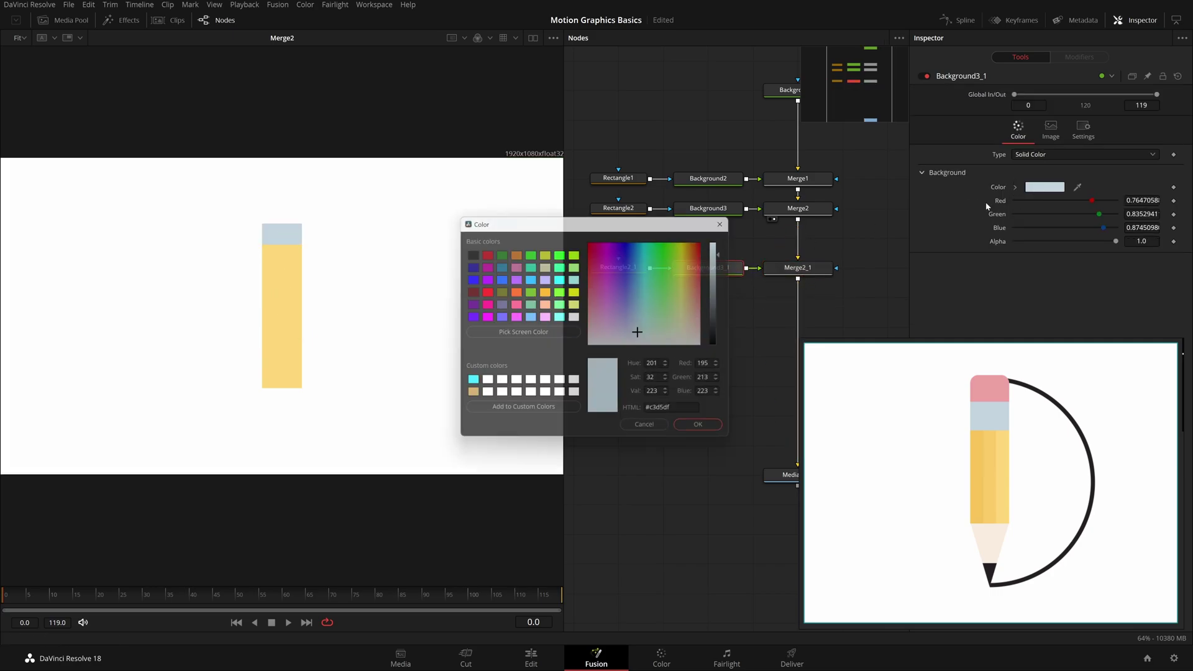
pyautogui.click(547, 334)
pyautogui.click(989, 388)
pyautogui.click(704, 431)
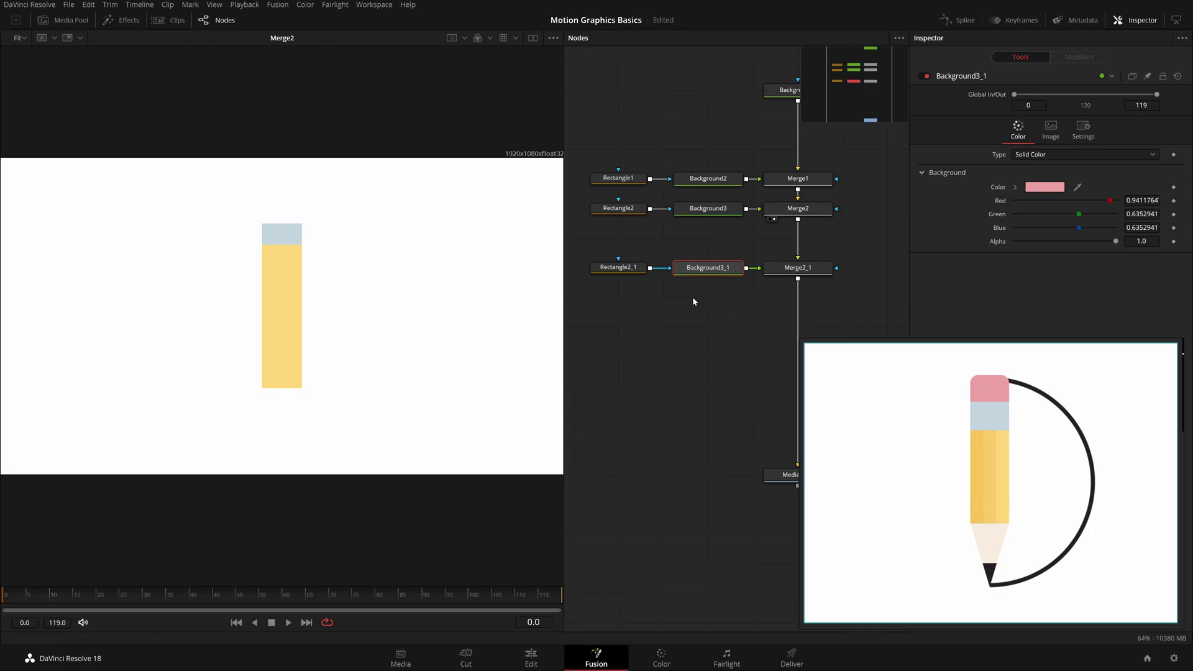
# Step: Show Merge2_1 in the viewer and place Rectangle2_1 atop the blue band, about 0.087 high with center Y about 0.836
pyautogui.click(618, 268)
pyautogui.press('1')
pyautogui.scroll(2, 386, 293)
pyautogui.click(615, 268)
pyautogui.moveTo(241, 210); pyautogui.dragTo(261, 144)
pyautogui.scroll(5, 253, 132)
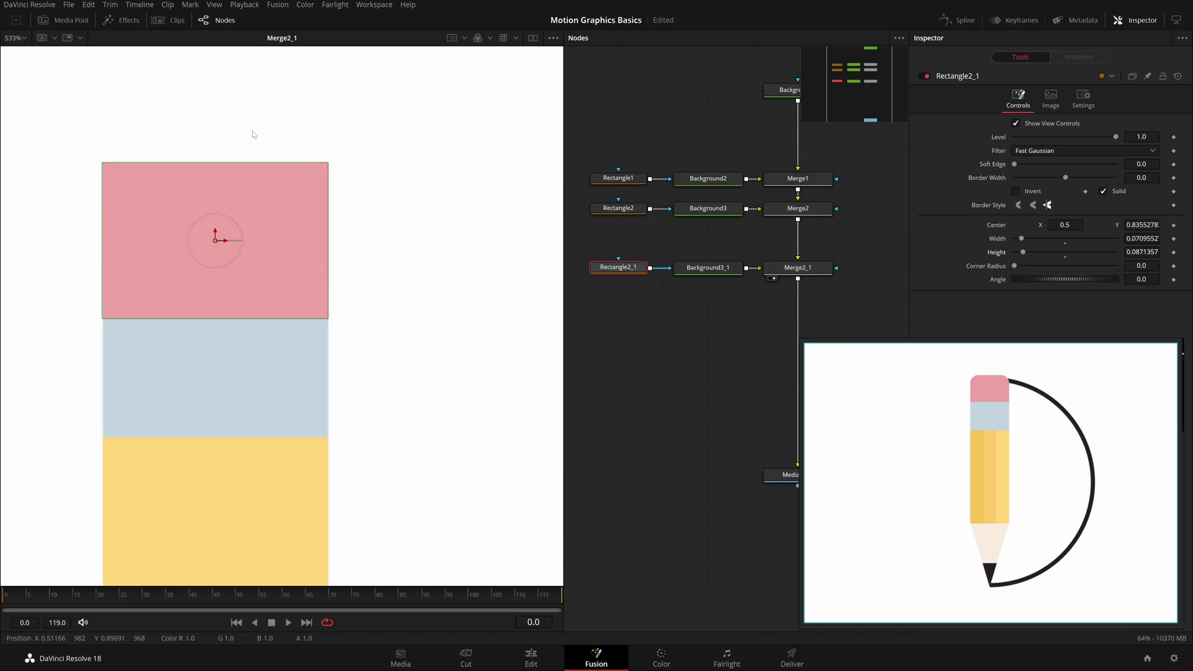
# Step: Examine the reference eraser's rounded corners up close and raise Rectangle2_1's corner radius to 1.0
pyautogui.scroll(3, 956, 376)
pyautogui.scroll(3, 965, 376)
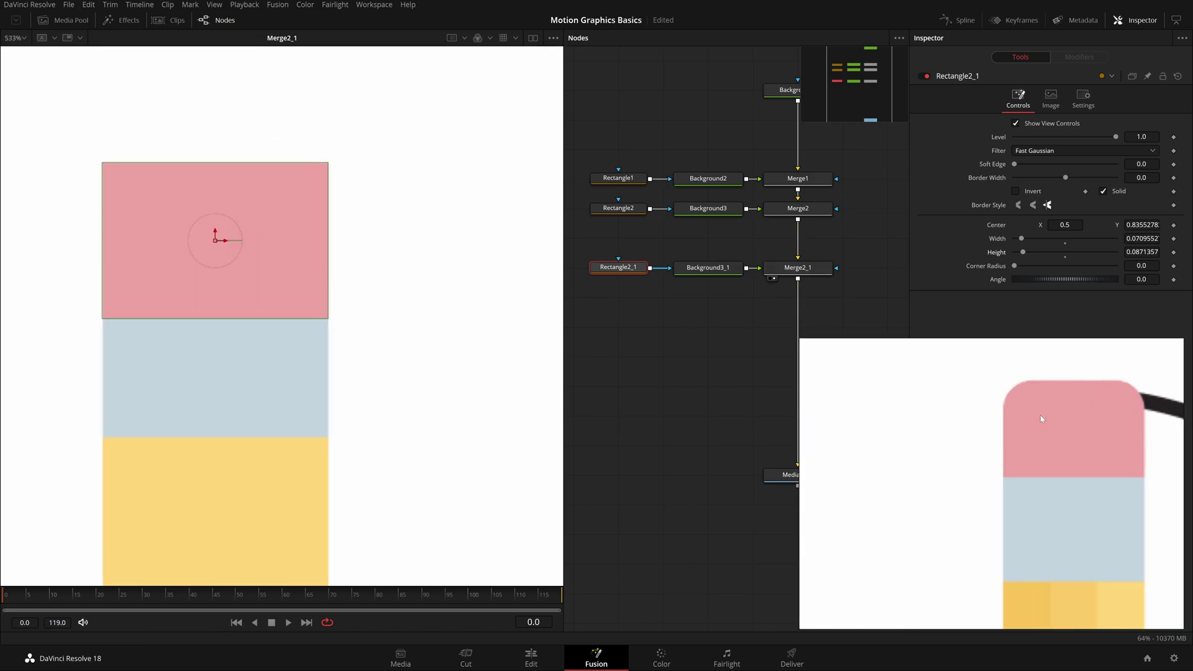
pyautogui.scroll(-2, 606, 413)
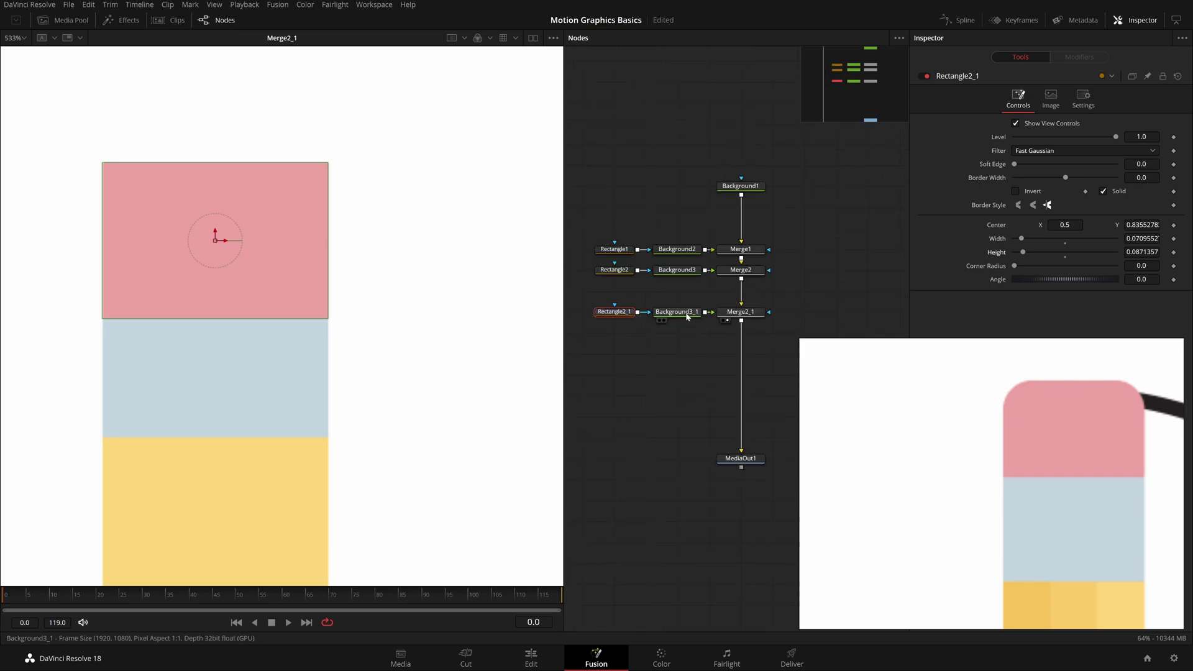
pyautogui.scroll(2, 683, 313)
pyautogui.moveTo(1015, 266); pyautogui.dragTo(1123, 283)
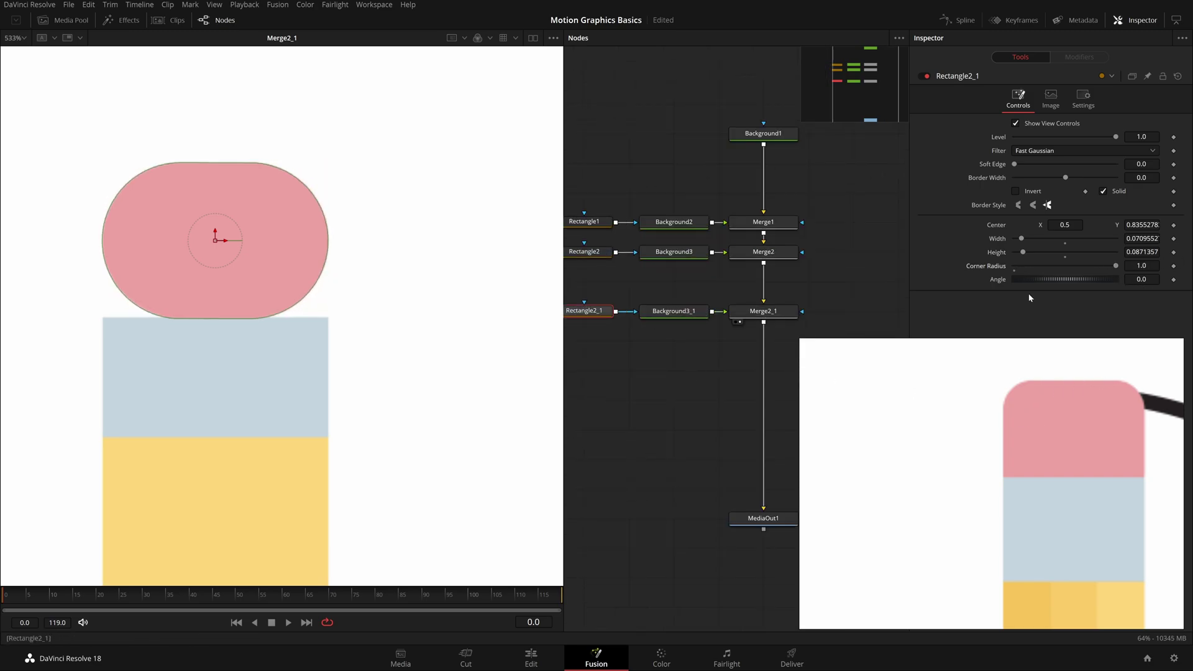
# Step: Set Rectangle2_1's corner radius to 0.5 to soften the eraser's corners like the reference
pyautogui.click(729, 368)
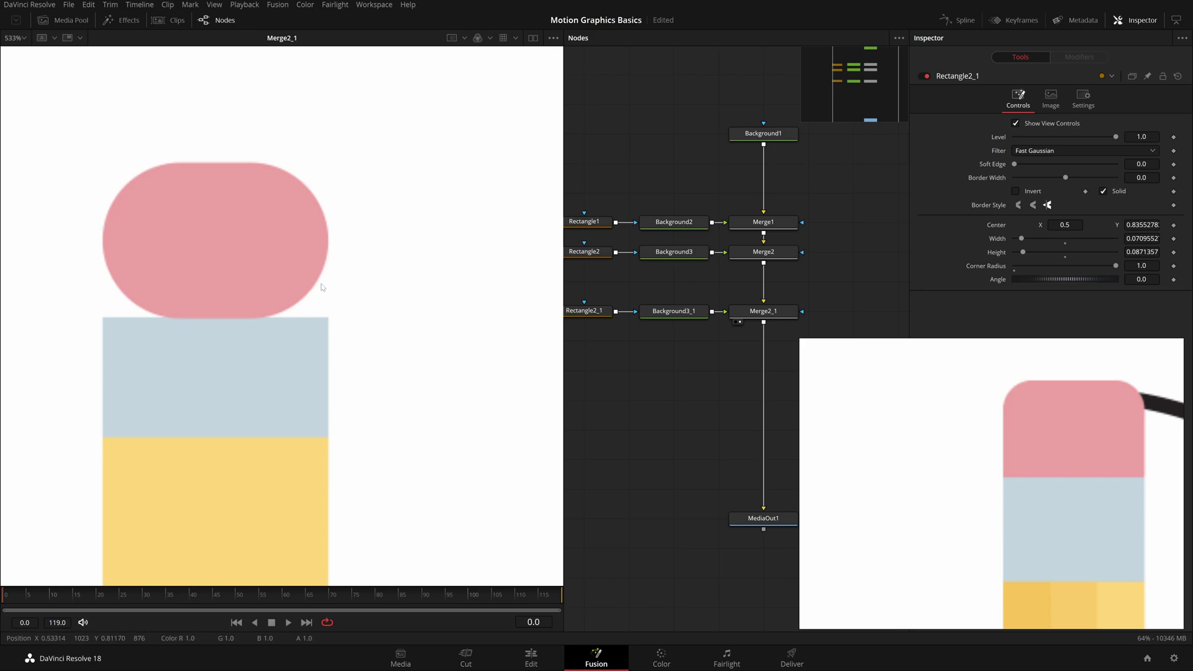
pyautogui.moveTo(1116, 266); pyautogui.dragTo(1063, 278)
pyautogui.write('0.5')
pyautogui.press('Tab')
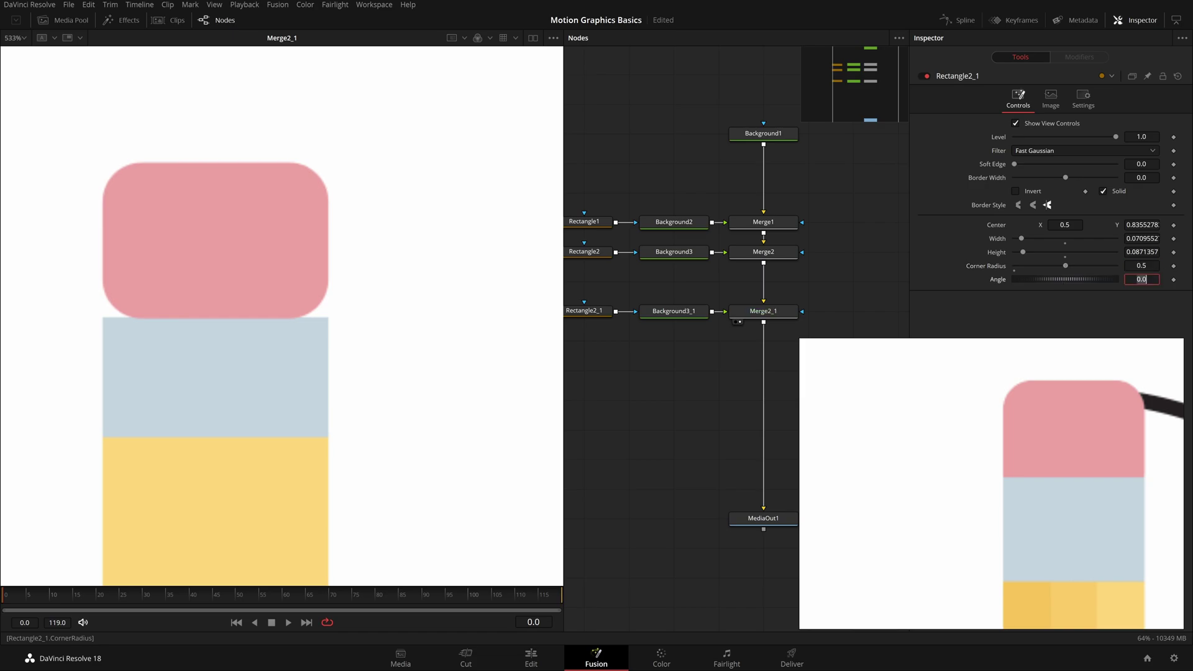
# Step: Stretch Rectangle2_1 to a height of about 0.145 and lower its center Y to about 0.807 so it overlaps the blue band
pyautogui.click(603, 309)
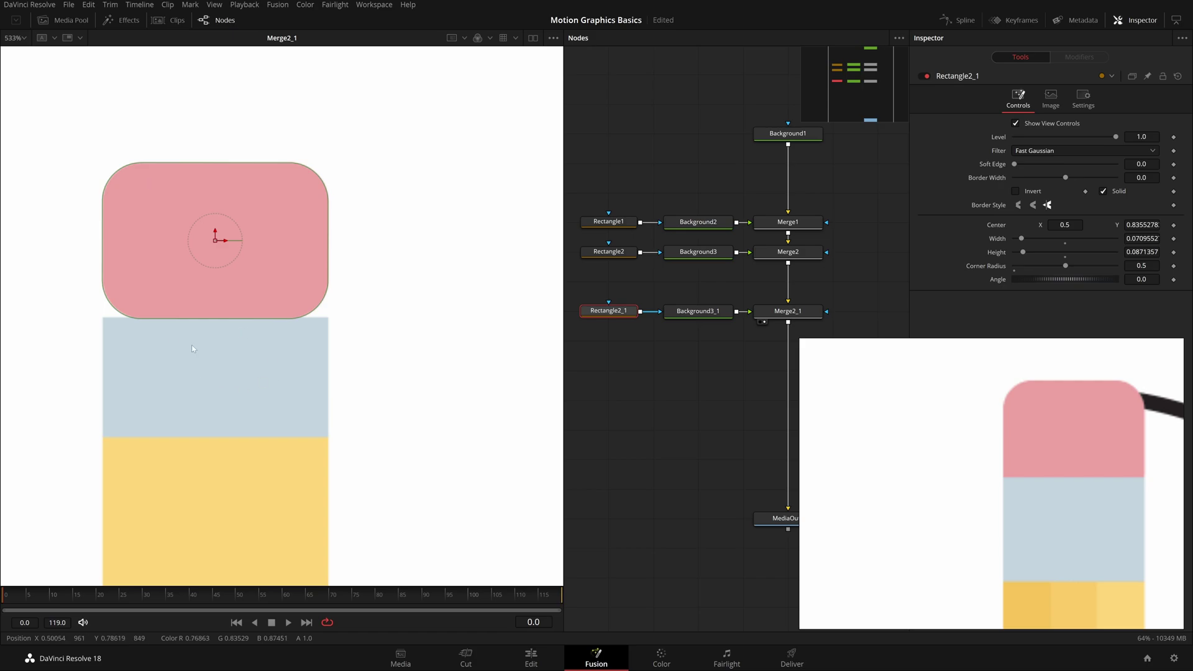
pyautogui.moveTo(182, 318); pyautogui.dragTo(182, 367)
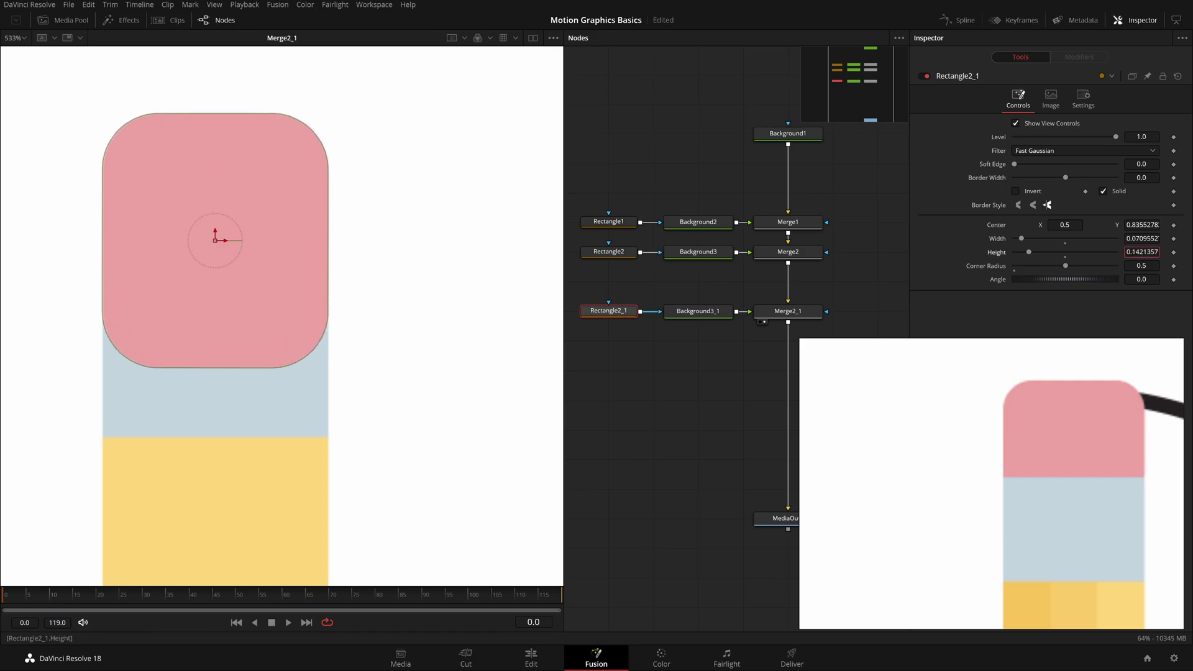
pyautogui.moveTo(1141, 252); pyautogui.dragTo(1143, 252)
pyautogui.moveTo(215, 239); pyautogui.dragTo(215, 292)
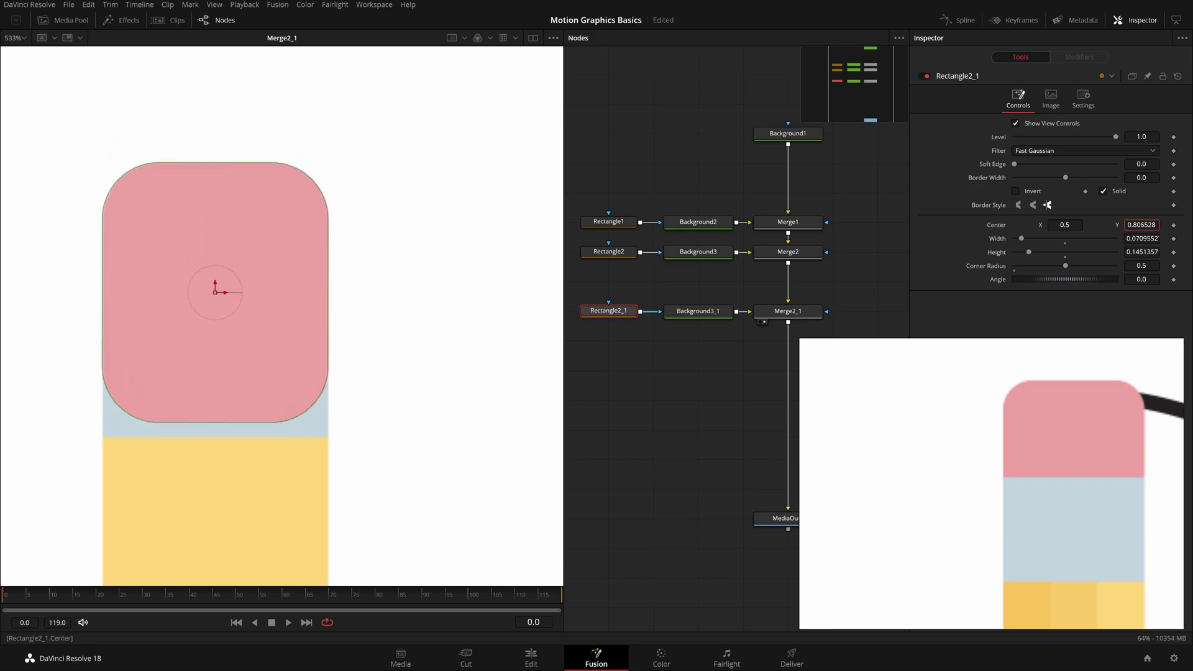
# Step: Move the Rectangle2, Background3 and Merge2 nodes below Merge2_1 in the flow so the blue band layers over the eraser
pyautogui.scroll(-2, 826, 277)
pyautogui.moveTo(835, 283); pyautogui.dragTo(652, 255)
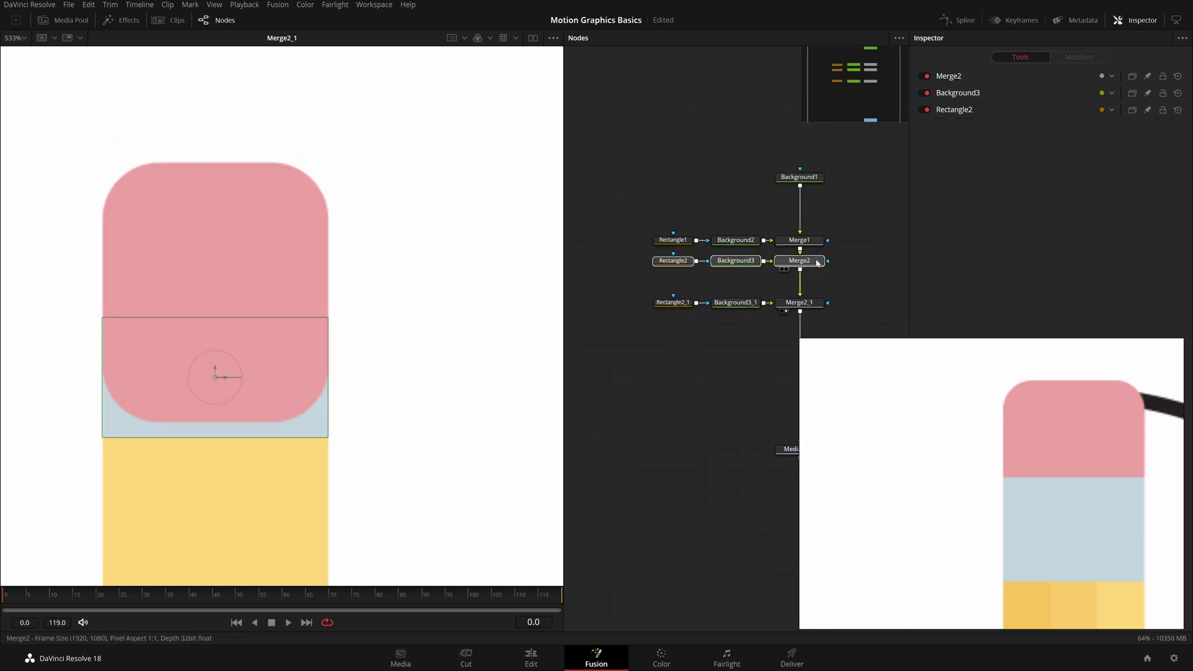
pyautogui.moveTo(815, 264); pyautogui.dragTo(756, 377)
pyautogui.moveTo(739, 329); pyautogui.dragTo(621, 290)
pyautogui.moveTo(625, 334); pyautogui.dragTo(687, 312)
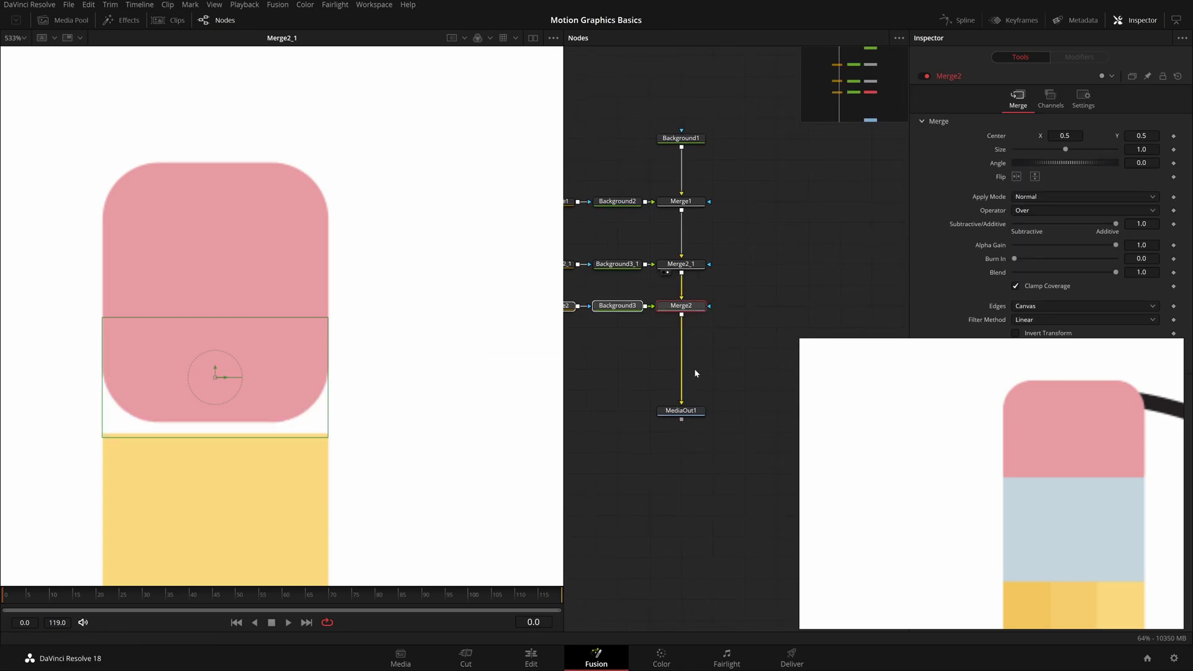
# Step: View MediaOut1 and compare the outputs of Merge2_1 and Merge2 to check the layer order
pyautogui.moveTo(687, 413); pyautogui.dragTo(415, 362)
pyautogui.moveTo(758, 287); pyautogui.dragTo(831, 295)
pyautogui.click(832, 295)
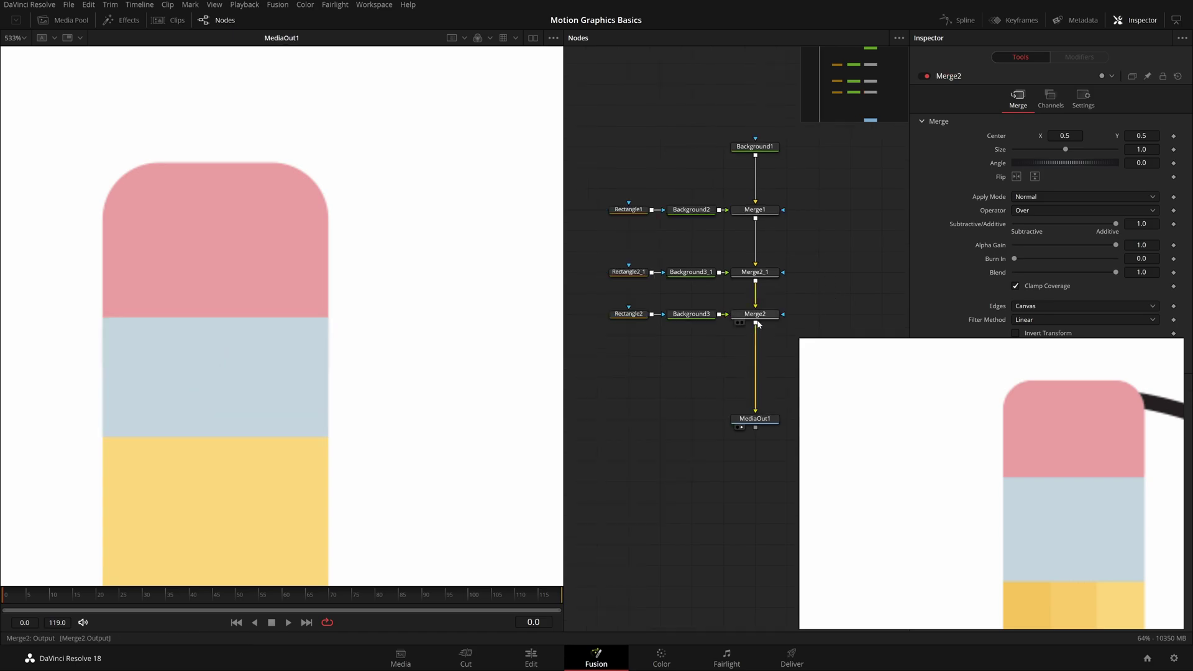
pyautogui.moveTo(760, 317); pyautogui.dragTo(257, 318)
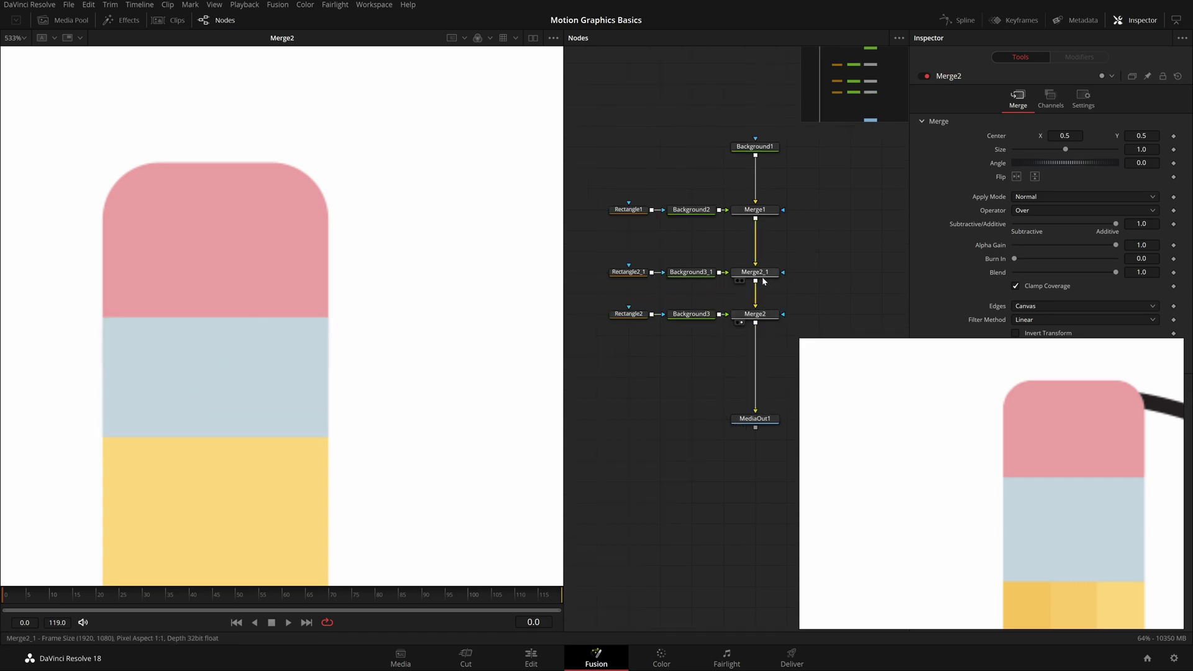
pyautogui.moveTo(761, 275); pyautogui.dragTo(250, 273)
pyautogui.moveTo(760, 315); pyautogui.dragTo(255, 315)
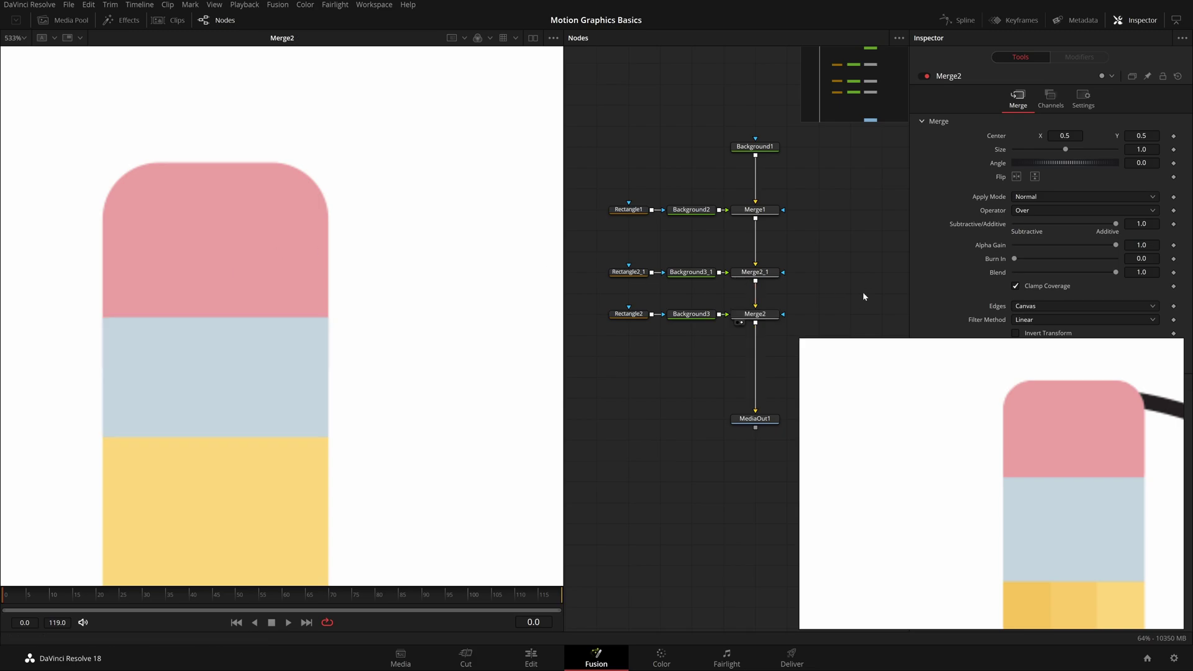
# Step: Shrink the reference image window to show the whole pencil and move it clear of the node flow
pyautogui.moveTo(1142, 568); pyautogui.dragTo(942, 439)
pyautogui.doubleClick(942, 439)
pyautogui.moveTo(979, 498); pyautogui.dragTo(874, 420)
pyautogui.moveTo(851, 391); pyautogui.dragTo(1037, 544)
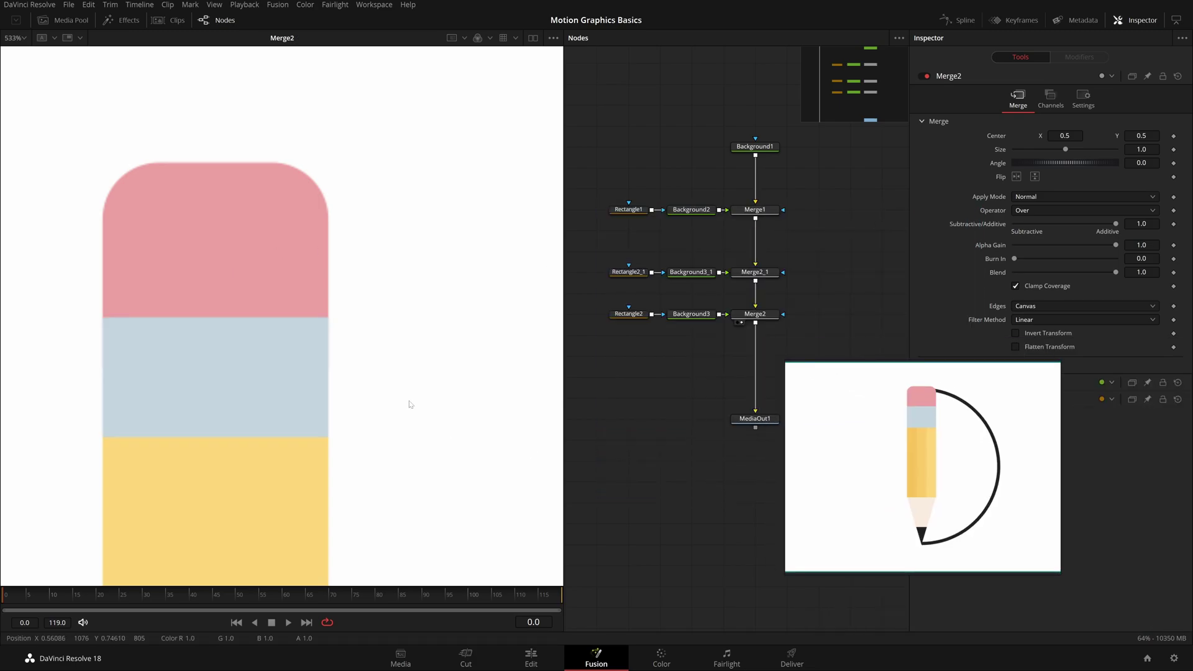
pyautogui.hotkey('ctrl', 'f')
pyautogui.scroll(6, 274, 204)
pyautogui.moveTo(902, 454)
pyautogui.mouseDown()
pyautogui.moveTo(930, 503)
pyautogui.moveTo(1045, 568)
pyautogui.mouseUp()
pyautogui.scroll(2, 470, 341)
pyautogui.scroll(-3, 473, 366)
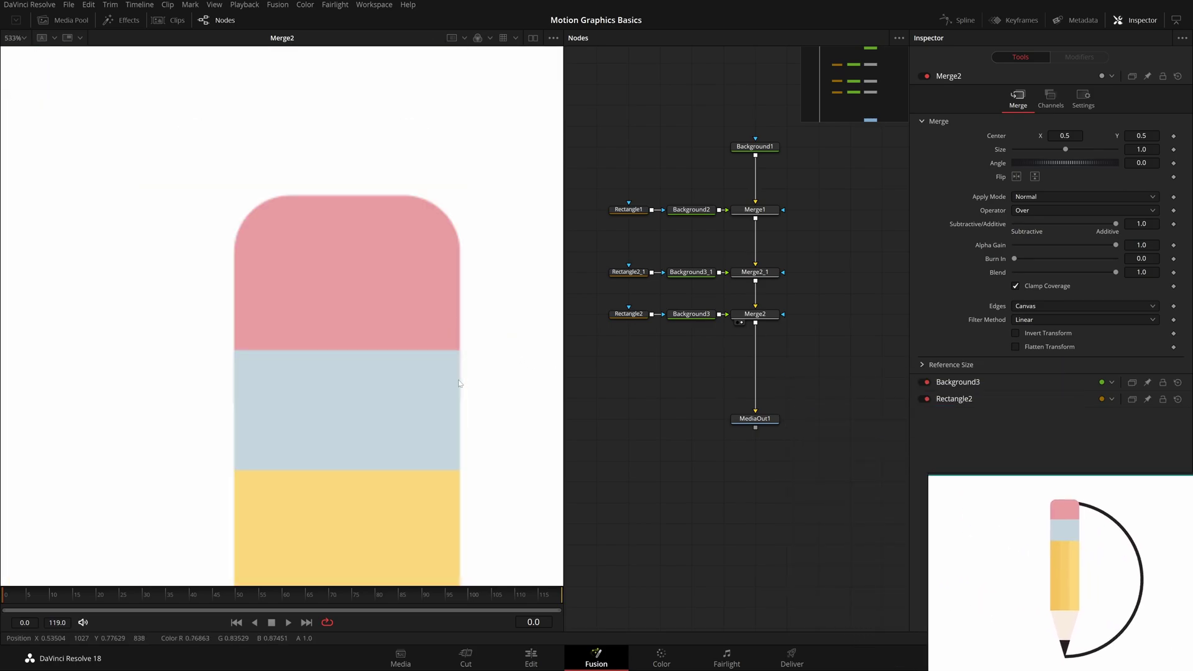
# Step: Compare the rectangle masks' edges, try narrowing Rectangle1's width to about 0.069 and undo it
pyautogui.click(628, 314)
pyautogui.click(631, 271)
pyautogui.click(644, 318)
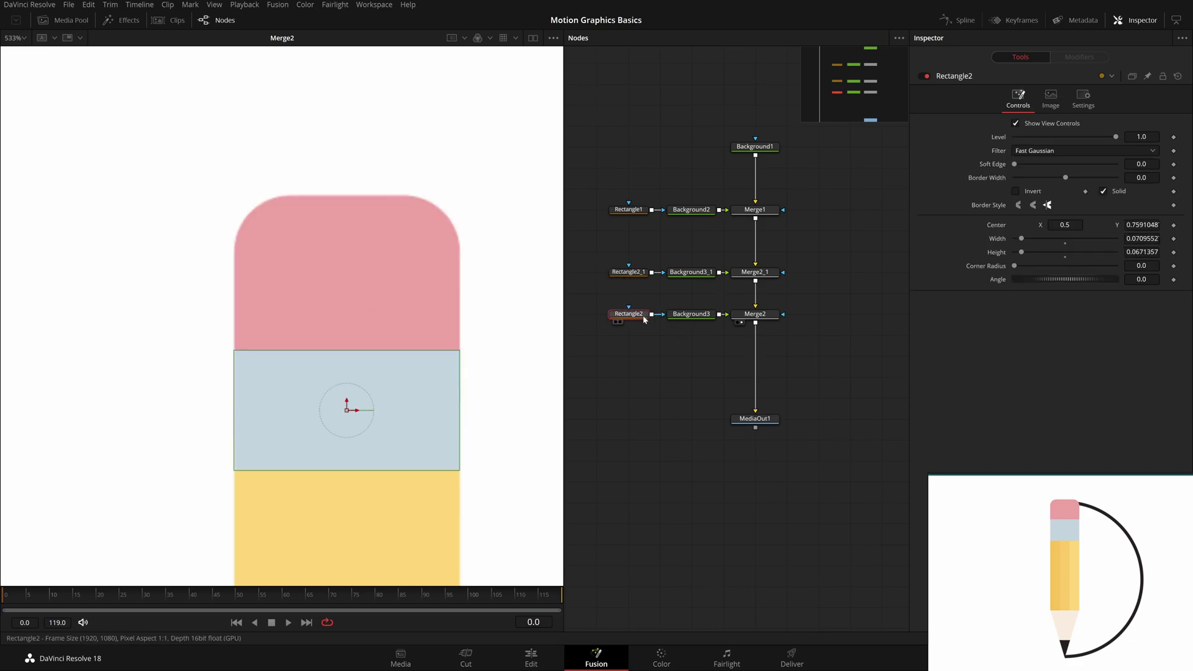
pyautogui.click(642, 274)
pyautogui.click(638, 214)
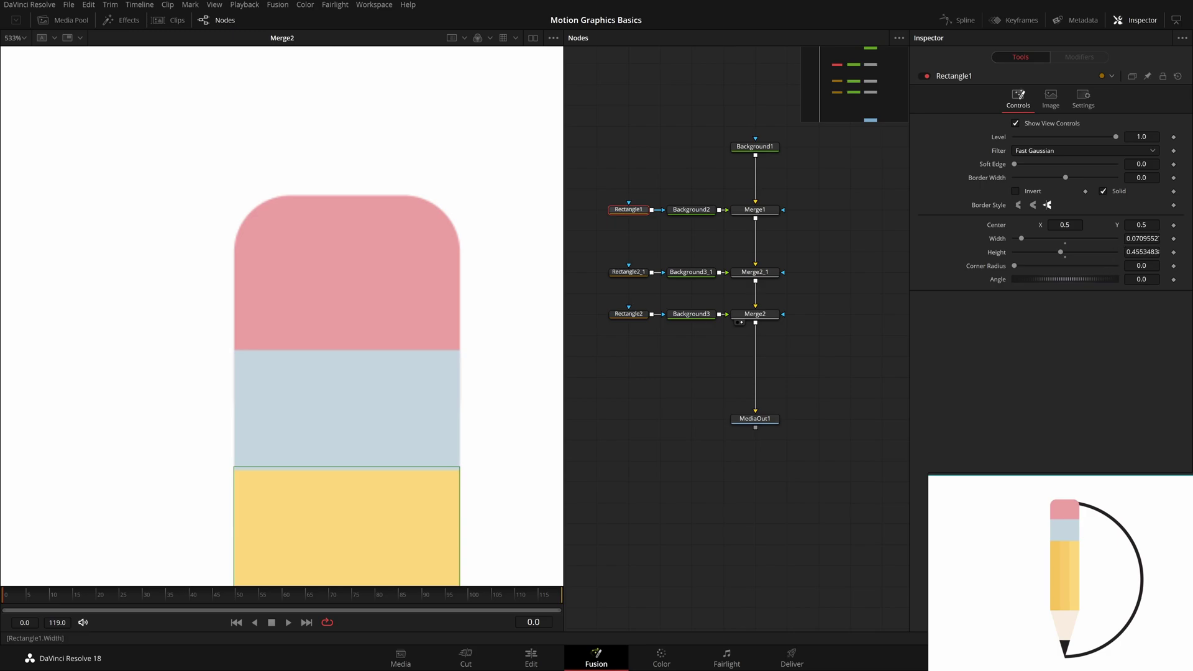
pyautogui.moveTo(1141, 238); pyautogui.dragTo(1136, 239)
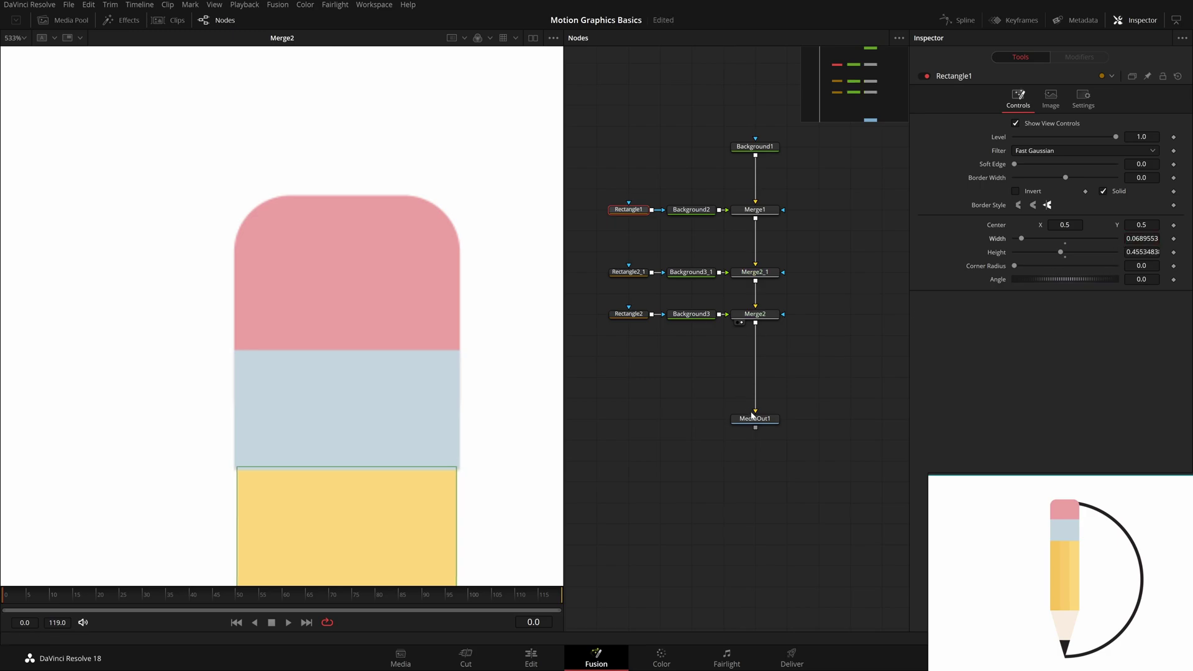
pyautogui.hotkey('ctrl', 'z')
# Step: Narrow Rectangle2_1's width to about 0.0704 to hide the pink fringe along the blue band's edge
pyautogui.scroll(1, 430, 445)
pyautogui.click(631, 315)
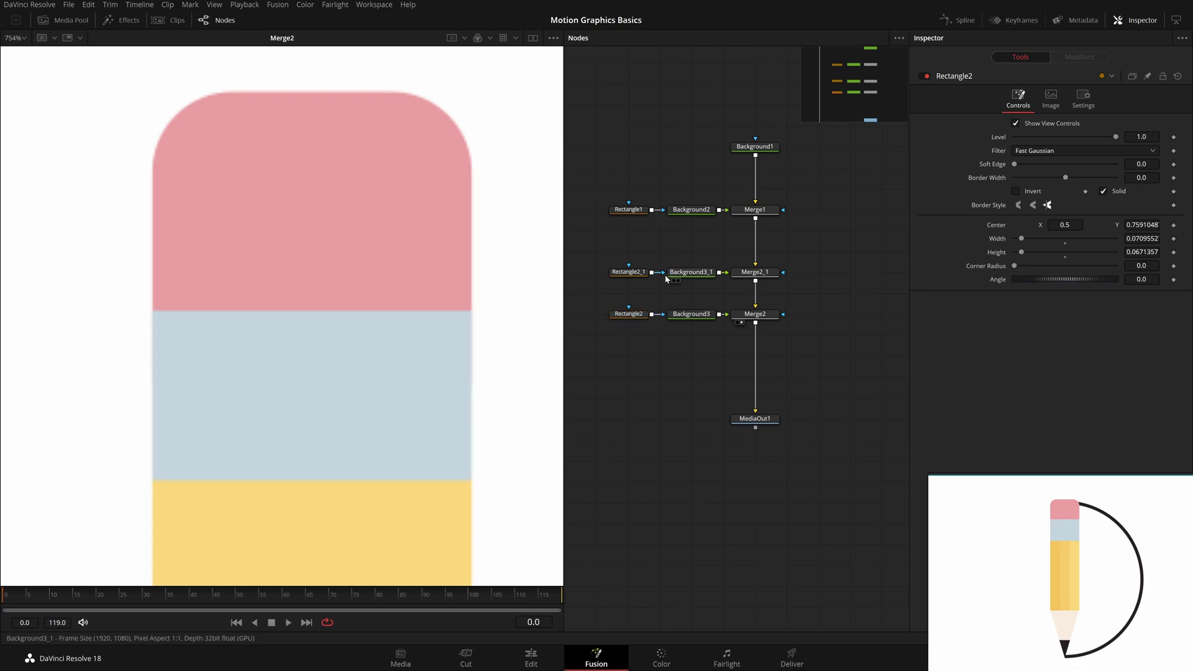
pyautogui.click(628, 272)
pyautogui.moveTo(1141, 238); pyautogui.dragTo(1135, 238)
pyautogui.scroll(4, 364, 364)
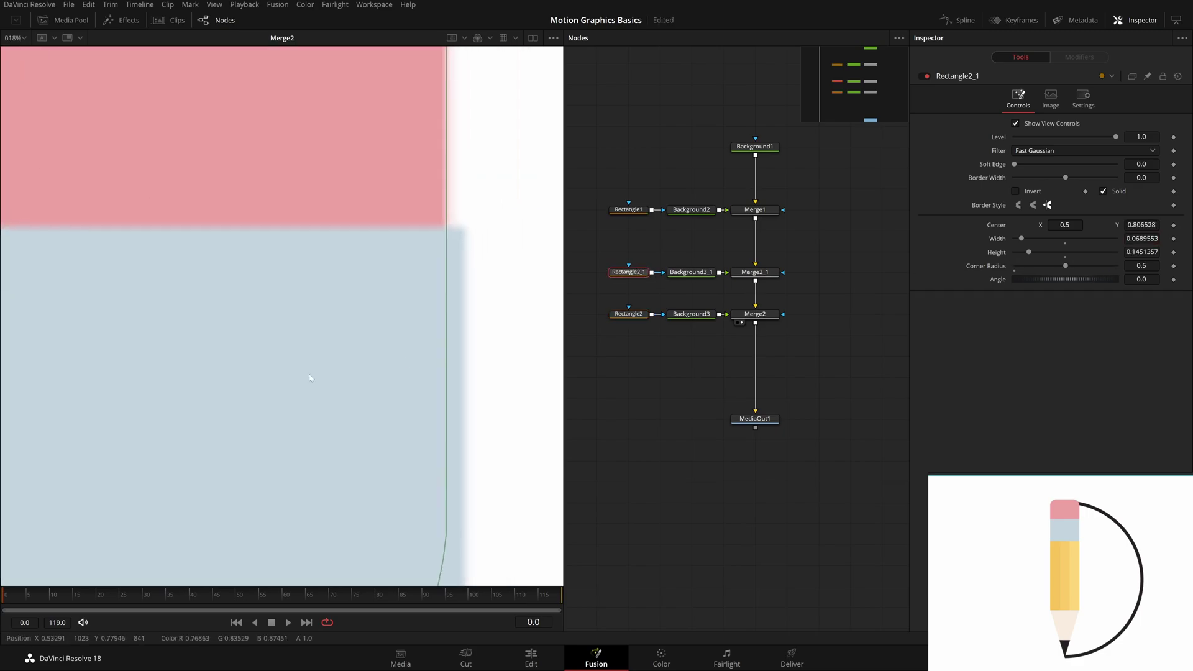
pyautogui.moveTo(268, 374); pyautogui.dragTo(281, 374)
pyautogui.hotkey('ctrl', 'f')
# Step: Reframe the whole pencil in the viewer and reposition the reference image window for the next part
pyautogui.click(622, 415)
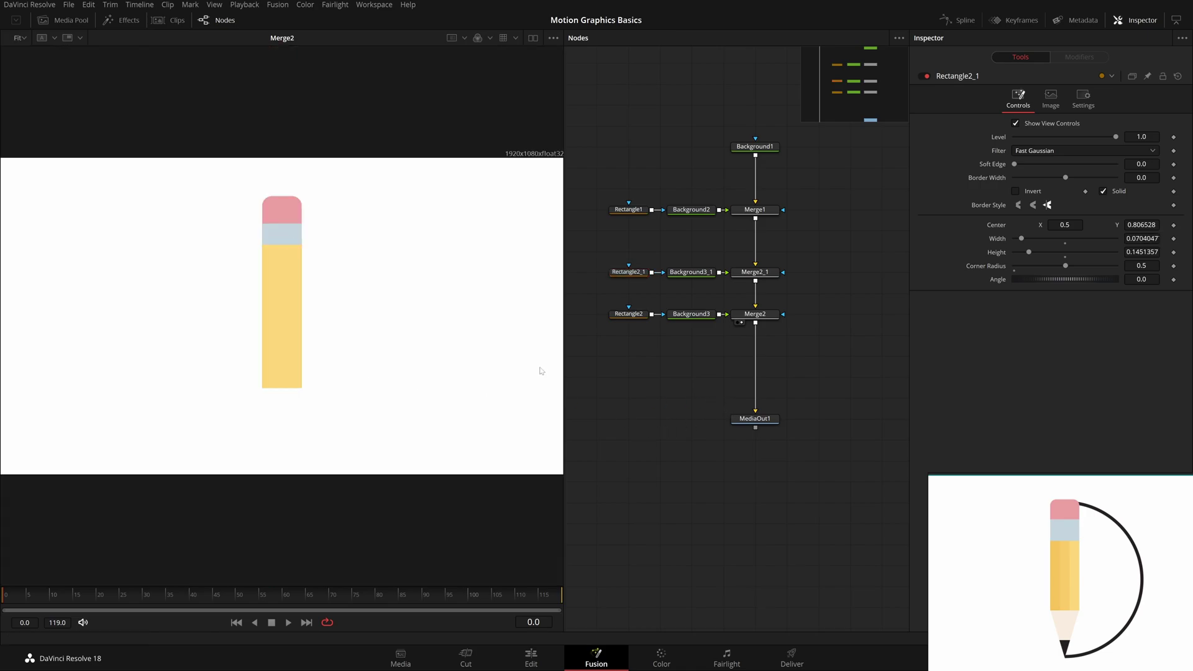
pyautogui.scroll(2, 308, 230)
pyautogui.hotkey('shift', 'z')
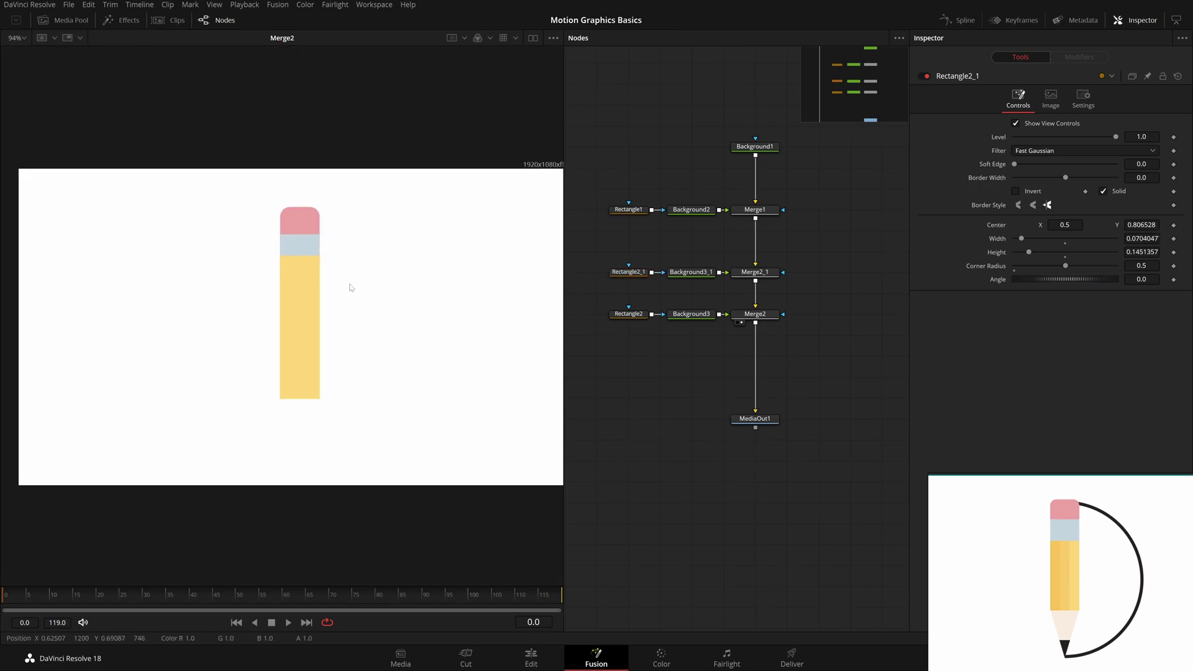
pyautogui.moveTo(940, 480)
pyautogui.mouseDown()
pyautogui.moveTo(1016, 560)
pyautogui.moveTo(1033, 556)
pyautogui.mouseUp()
pyautogui.scroll(1, 776, 452)
pyautogui.moveTo(748, 339)
pyautogui.mouseDown()
pyautogui.moveTo(810, 385)
pyautogui.moveTo(817, 449)
pyautogui.mouseUp()
pyautogui.scroll(-2, 815, 360)
# Step: Duplicate the Rectangle2, Background3 and Merge2 nodes and insert the copy into the flow below Merge2
pyautogui.moveTo(852, 359); pyautogui.dragTo(708, 318)
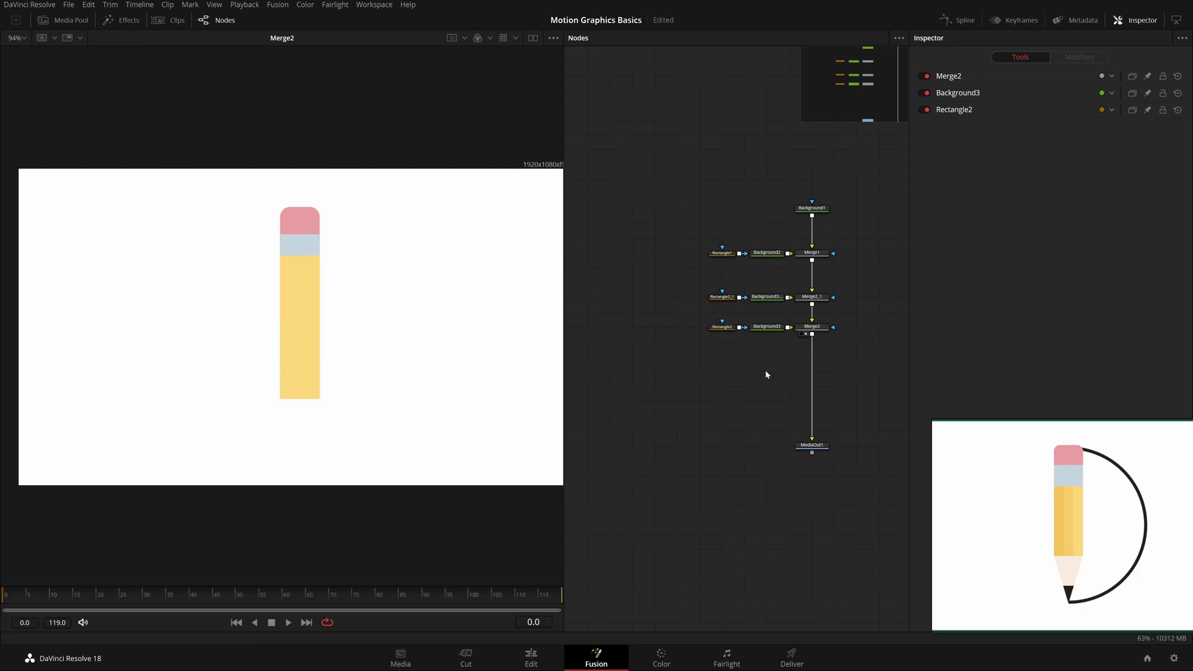
pyautogui.hotkey('ctrl', 'c')
pyautogui.hotkey('ctrl', 'v')
pyautogui.moveTo(766, 372); pyautogui.dragTo(811, 375)
pyautogui.click(828, 381)
# Step: Delete the Rectangle2_2 mask, show MediaOut1 in the viewer and select Background3_2
pyautogui.click(725, 374)
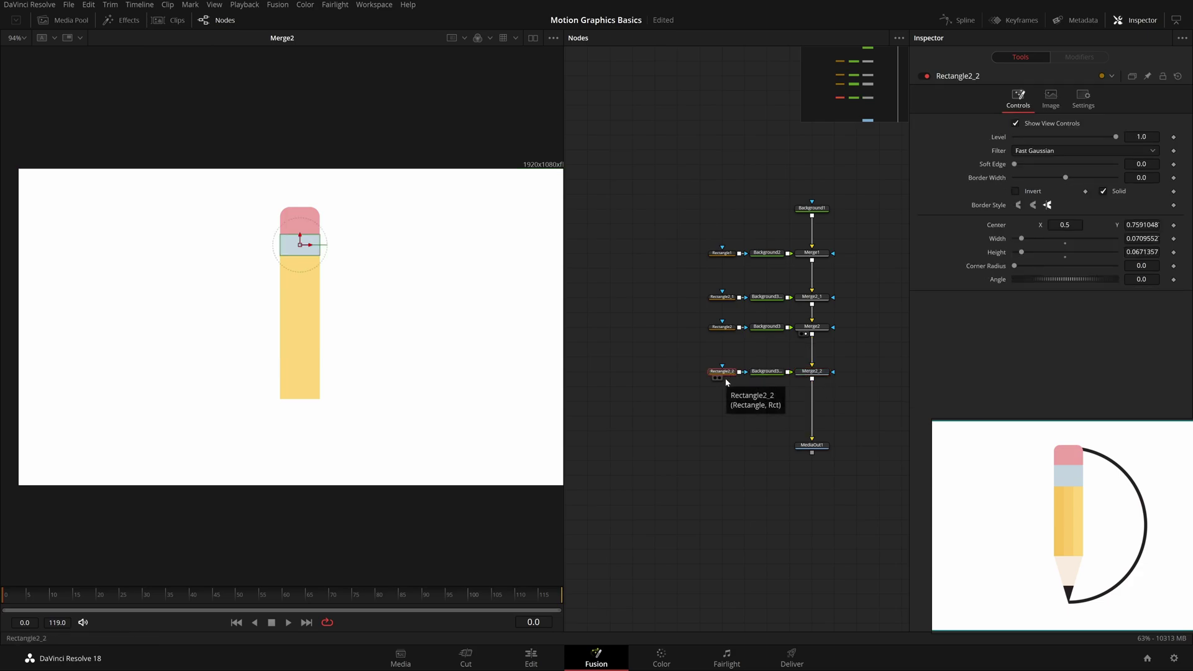
pyautogui.press('Delete')
pyautogui.moveTo(815, 446); pyautogui.dragTo(345, 367)
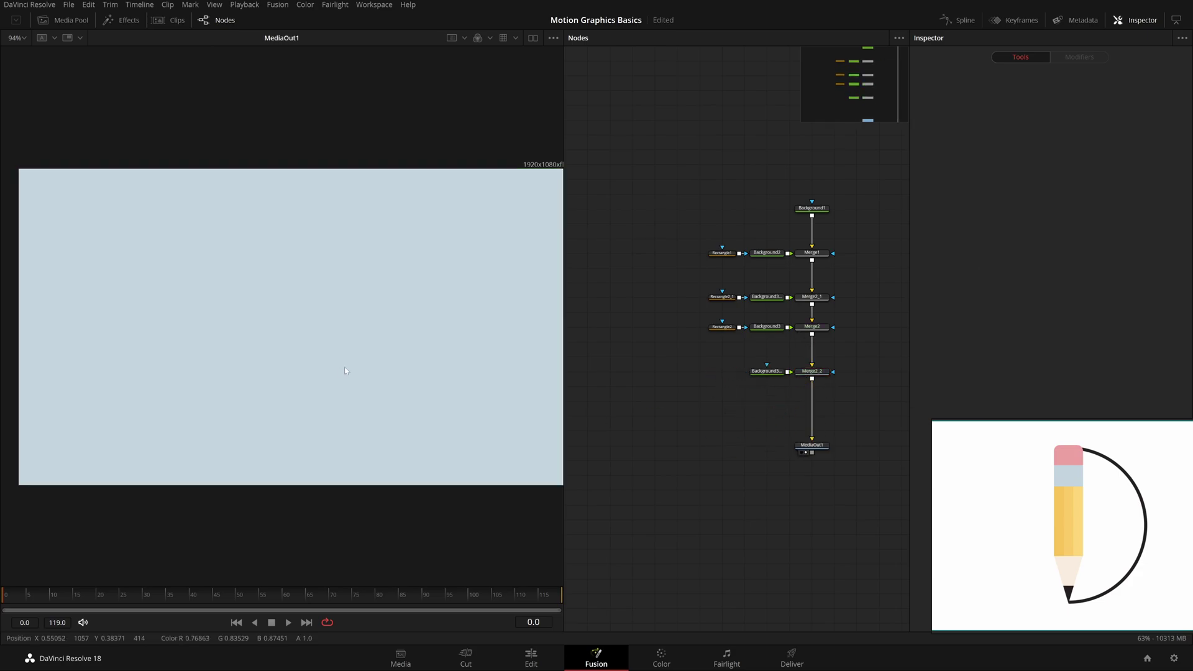
pyautogui.click(774, 372)
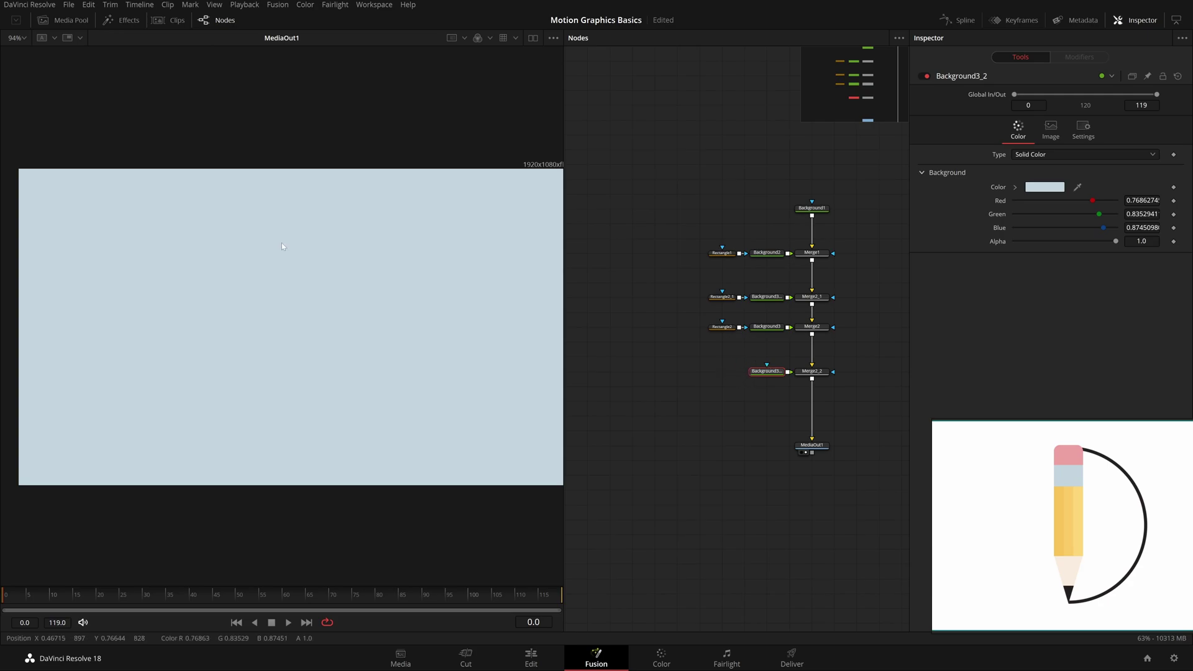
pyautogui.hotkey('ctrl', 'f')
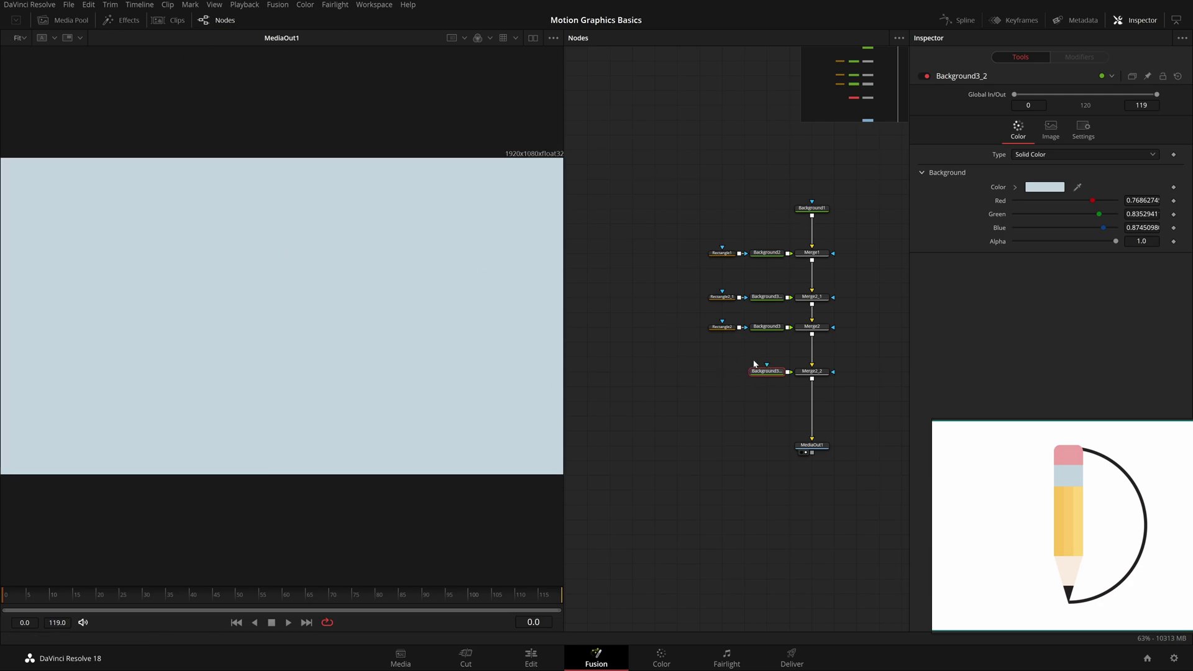
pyautogui.hotkey('shift', 'space')
pyautogui.write('bg')
pyautogui.press('BackSpace')
pyautogui.press('BackSpace')
pyautogui.write('tri')
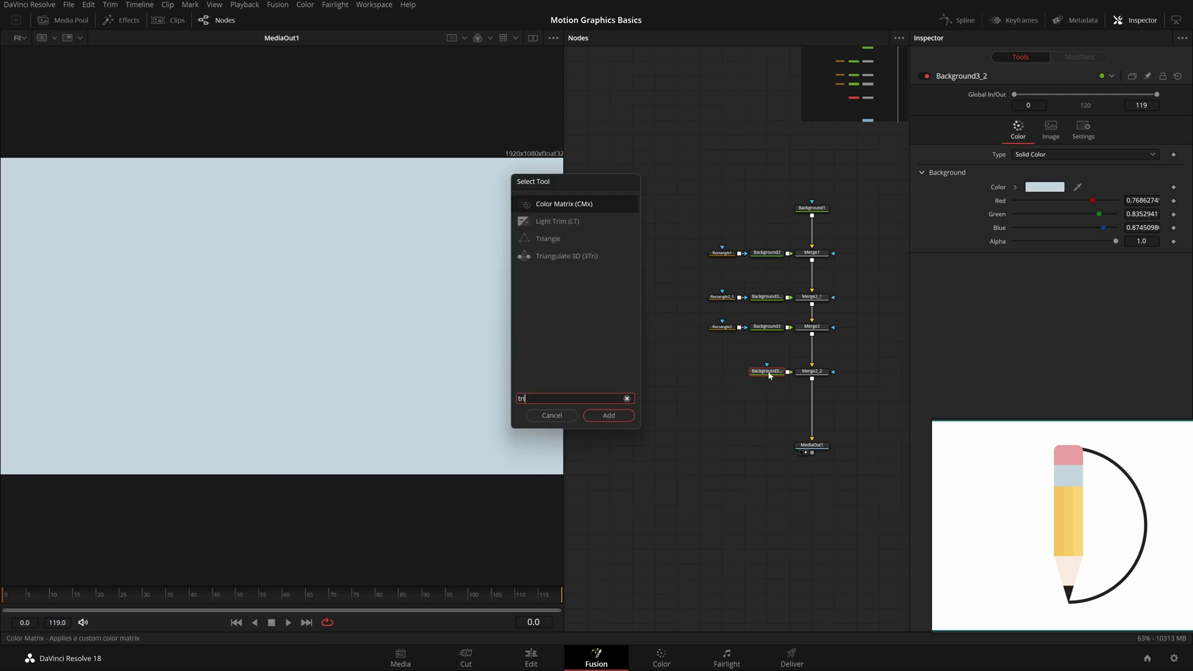
pyautogui.click(551, 415)
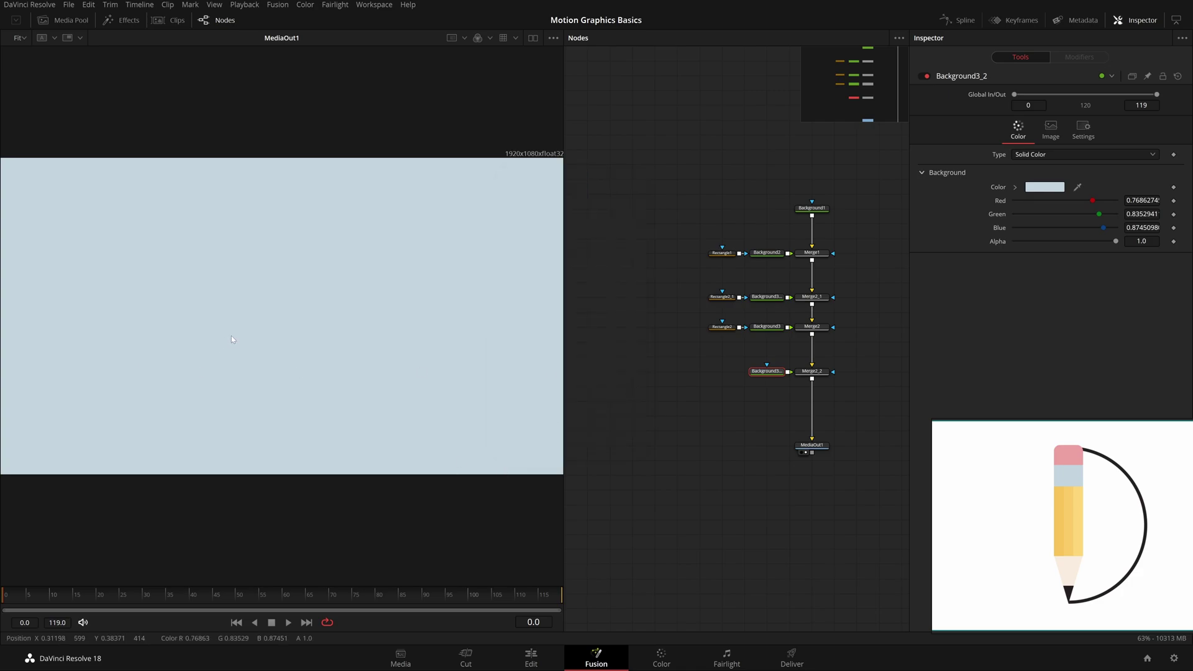
# Step: Add a Triangle effect mask to Background3_2
pyautogui.rightClick(269, 309)
pyautogui.moveTo(335, 481)
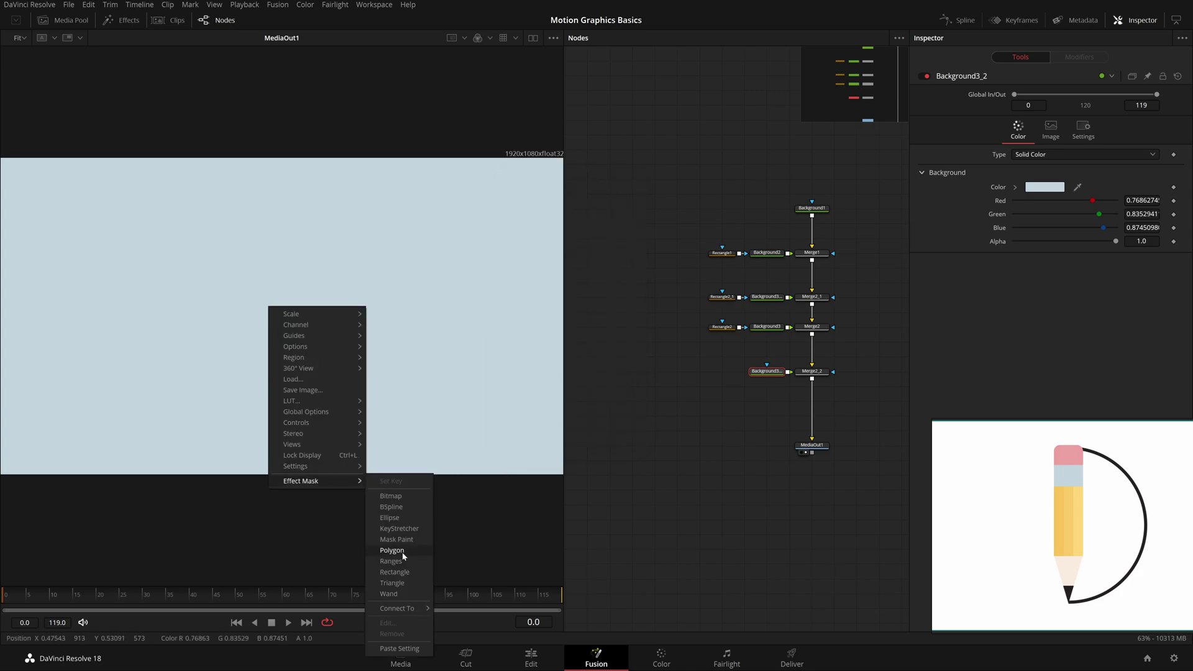
pyautogui.click(391, 583)
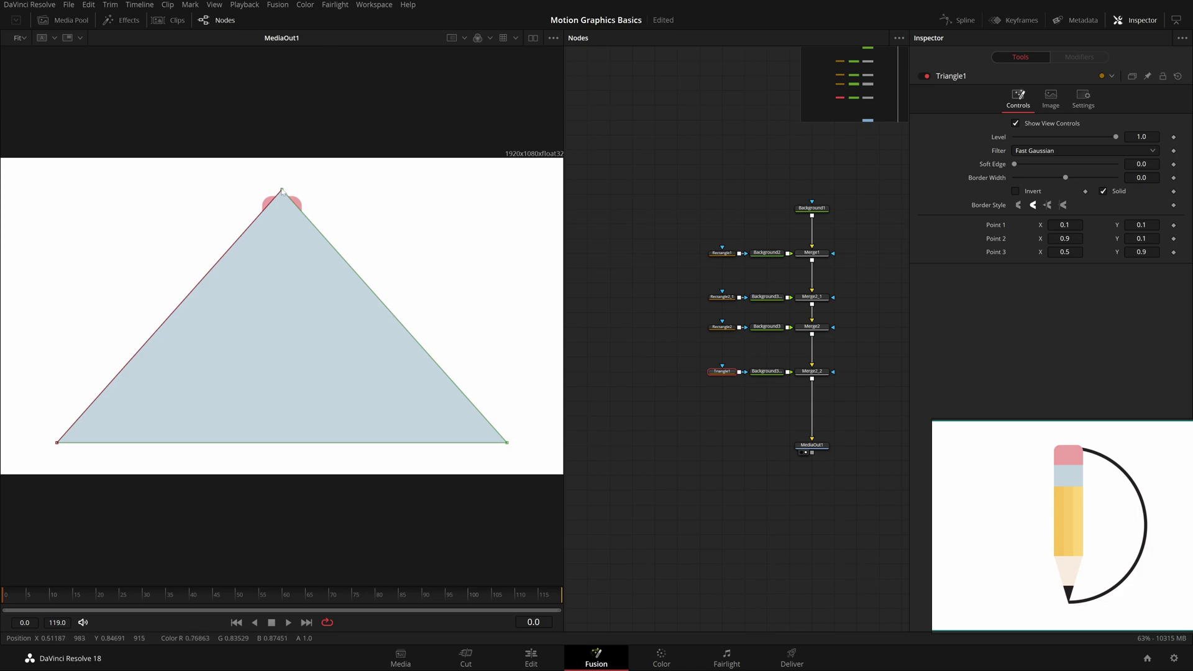
# Step: Set Background3_2's color to the cream wood tone sampled from the reference pencil's sharpened end
pyautogui.click(766, 371)
pyautogui.click(1046, 187)
pyautogui.click(521, 333)
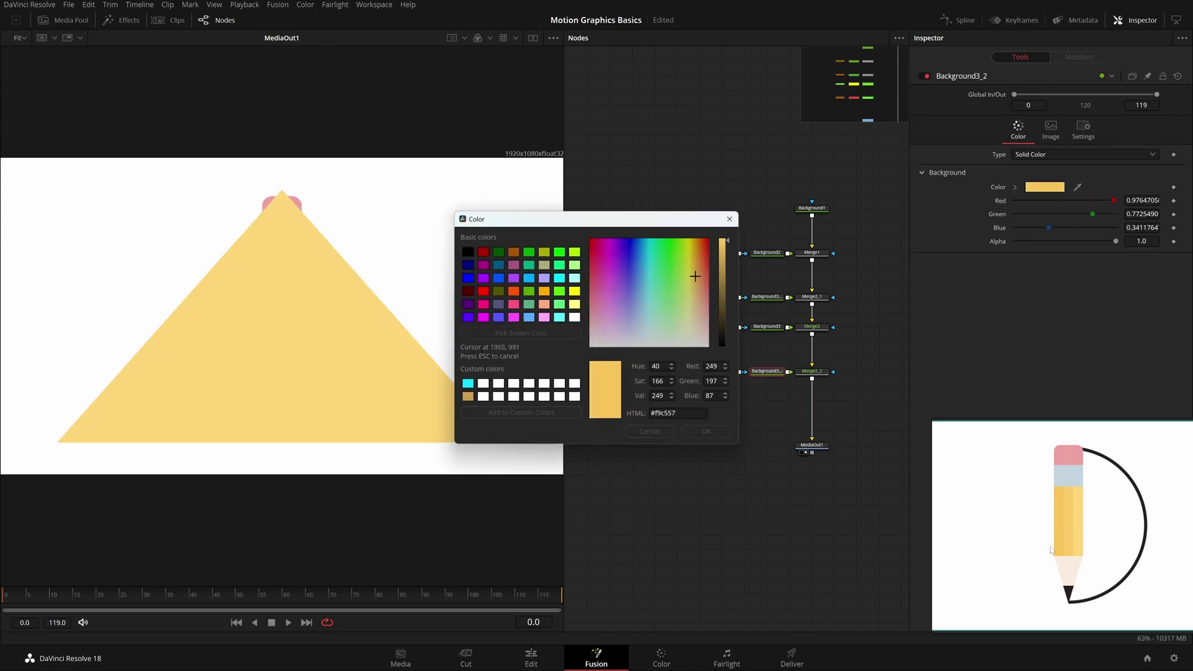
pyautogui.click(1068, 568)
pyautogui.click(706, 432)
# Step: Move Triangle1's Point 2 and Point 3 to the yellow body's lower corners, about (0.533, 0.275) and (0.466, 0.273)
pyautogui.click(721, 371)
pyautogui.moveTo(507, 441)
pyautogui.mouseDown()
pyautogui.moveTo(293, 405)
pyautogui.moveTo(305, 387)
pyautogui.mouseUp()
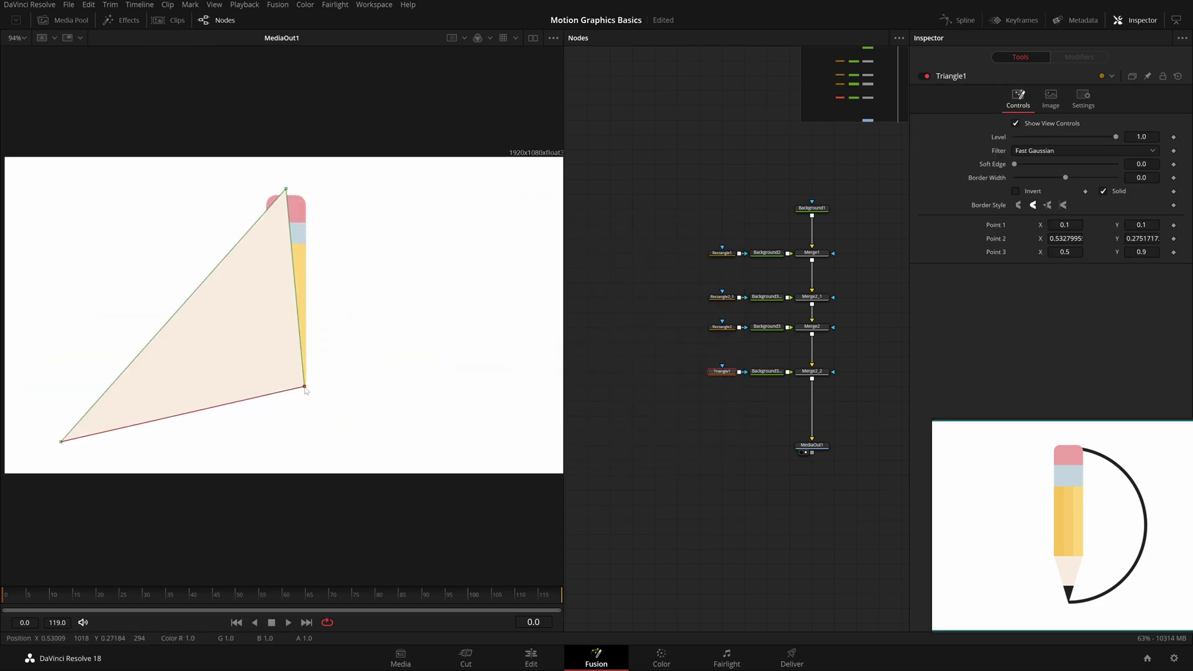
pyautogui.moveTo(286, 188)
pyautogui.mouseDown()
pyautogui.moveTo(269, 244)
pyautogui.moveTo(268, 392)
pyautogui.mouseUp()
# Step: Try setting Triangle1's Point 2 X to 0.5
pyautogui.doubleClick(1065, 239)
pyautogui.write('.5')
pyautogui.press('Return')
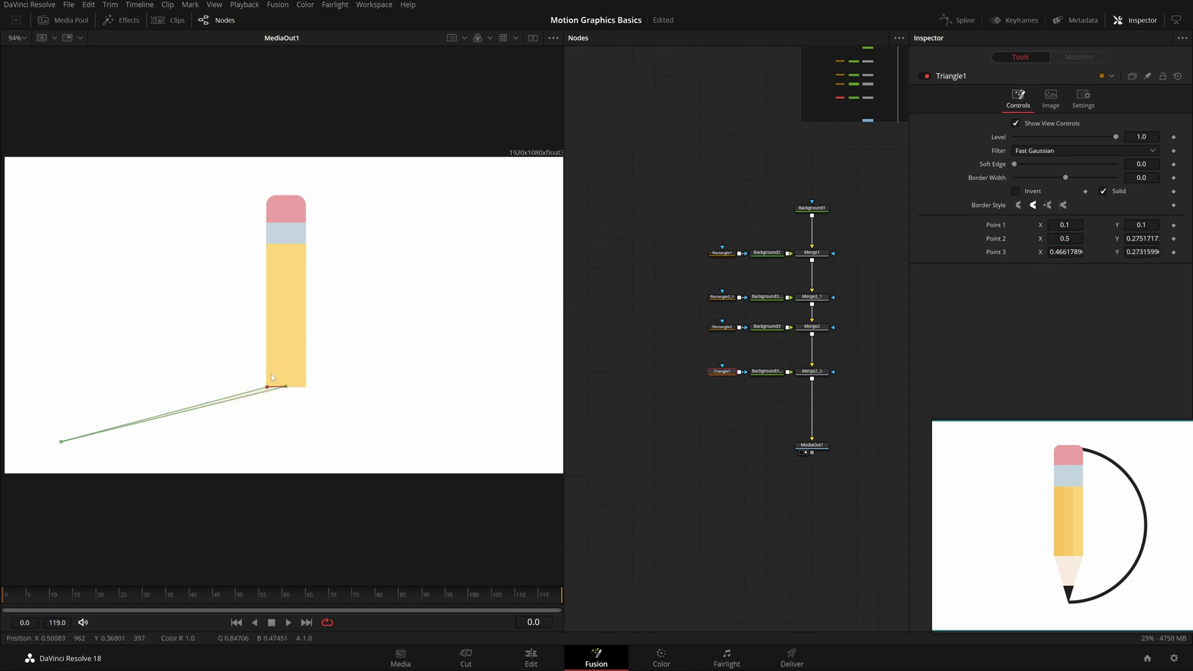
# Step: Align Triangle1's base with the yellow body's lower edge, Point 2 about (0.535, 0.273) and Point 3 about (0.465, 0.273)
pyautogui.scroll(4, 270, 375)
pyautogui.moveTo(336, 422); pyautogui.dragTo(417, 427)
pyautogui.scroll(2, 309, 429)
pyautogui.moveTo(182, 442); pyautogui.dragTo(180, 440)
pyautogui.scroll(-5, 180, 440)
pyautogui.moveTo(97, 452); pyautogui.dragTo(156, 458)
# Step: Place Triangle1's Point 1 centered below the body as the pencil's tip, at about X 0.501, Y 0.128
pyautogui.click(728, 460)
pyautogui.click(722, 371)
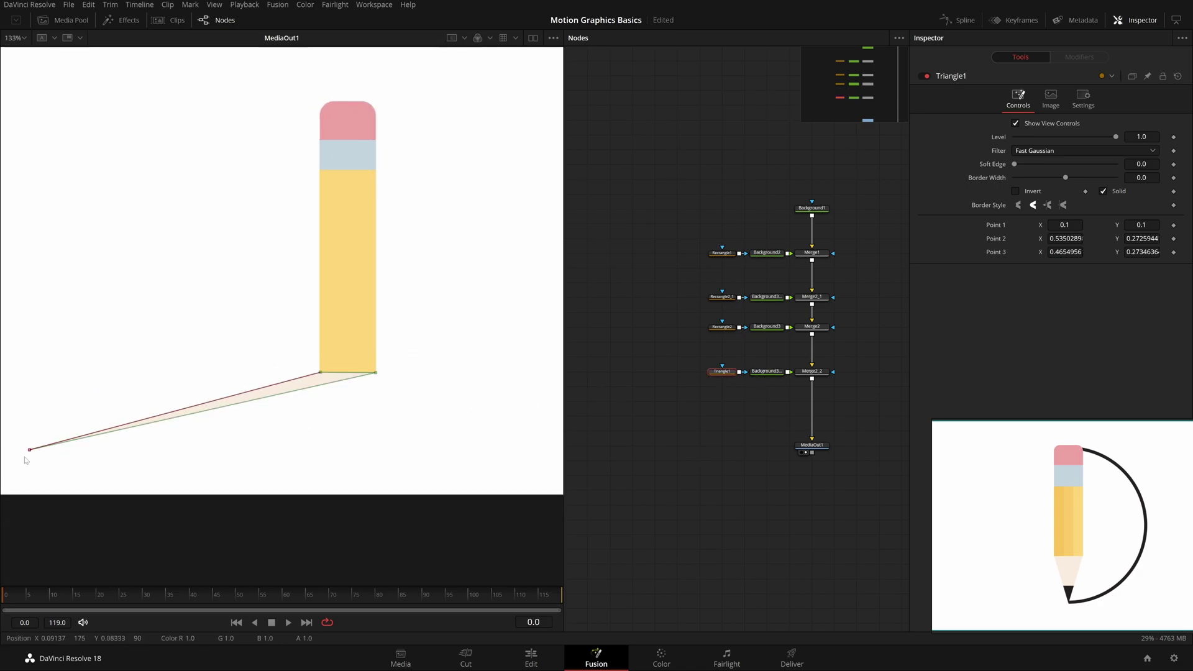
pyautogui.moveTo(31, 453)
pyautogui.mouseDown()
pyautogui.moveTo(190, 442)
pyautogui.moveTo(353, 385)
pyautogui.moveTo(348, 436)
pyautogui.mouseUp()
pyautogui.scroll(4, 348, 417)
pyautogui.click(692, 513)
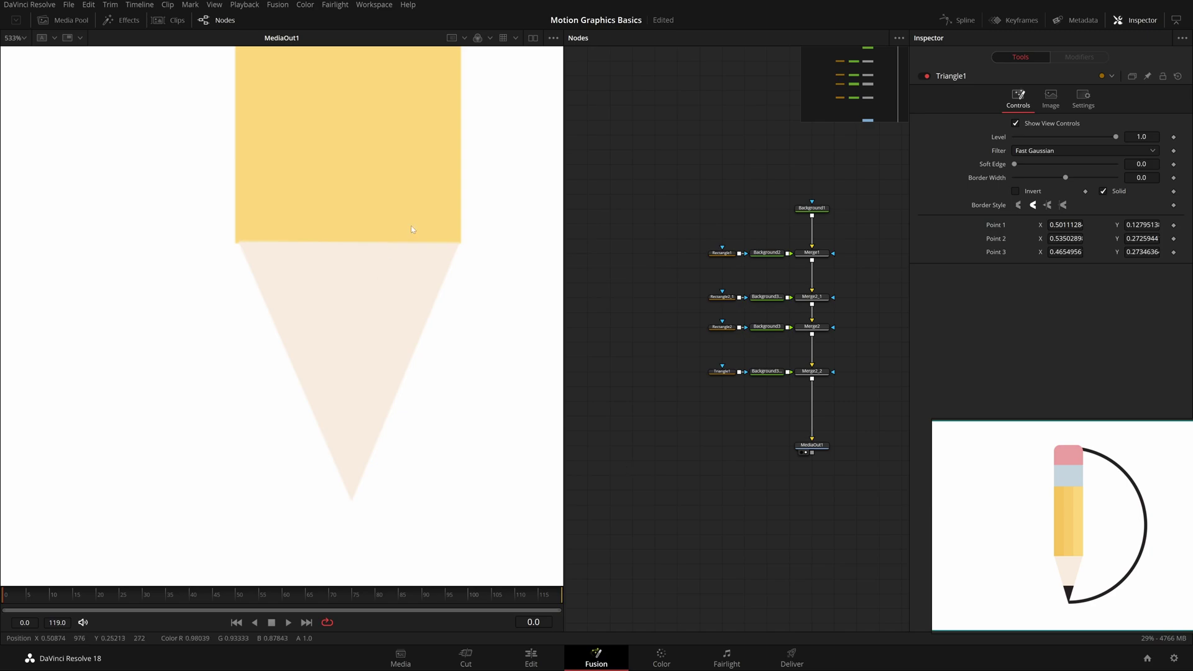
# Step: Fine-tune Triangle1's base corners to the body's edges, Point 3 about (0.4648, 0.2726) and Point 2 about (0.5354, 0.2724)
pyautogui.click(722, 372)
pyautogui.scroll(1, 248, 197)
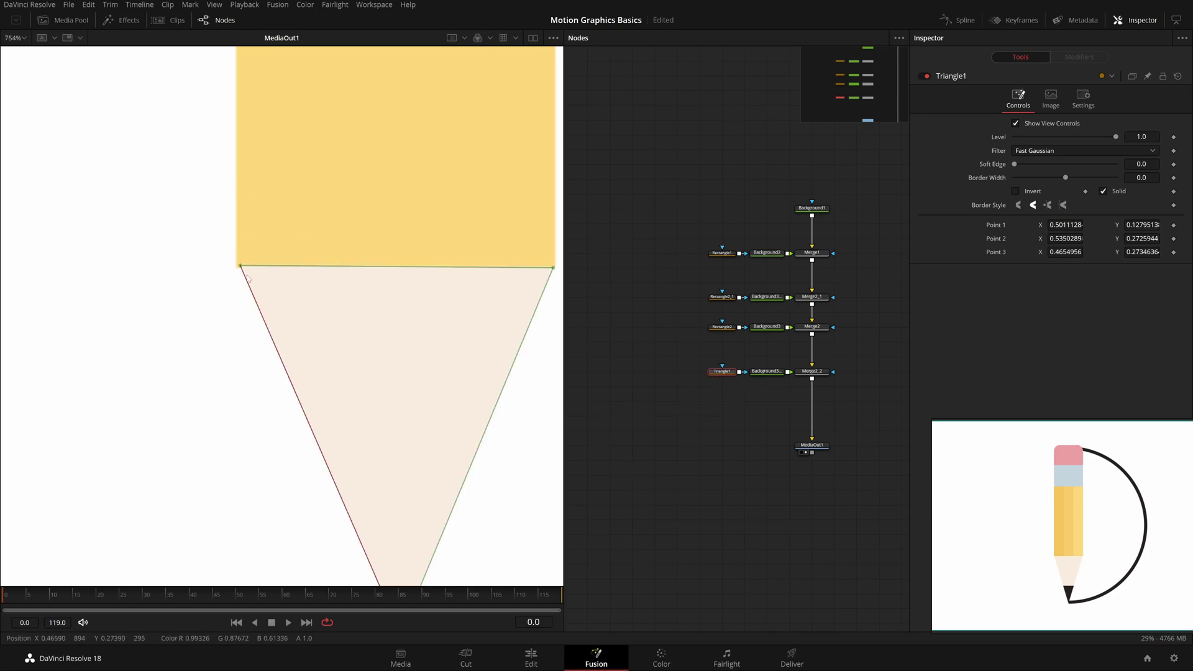
pyautogui.moveTo(240, 266); pyautogui.dragTo(237, 268)
pyautogui.moveTo(375, 282); pyautogui.dragTo(153, 290)
pyautogui.scroll(2, 303, 245)
pyautogui.moveTo(359, 306); pyautogui.dragTo(361, 306)
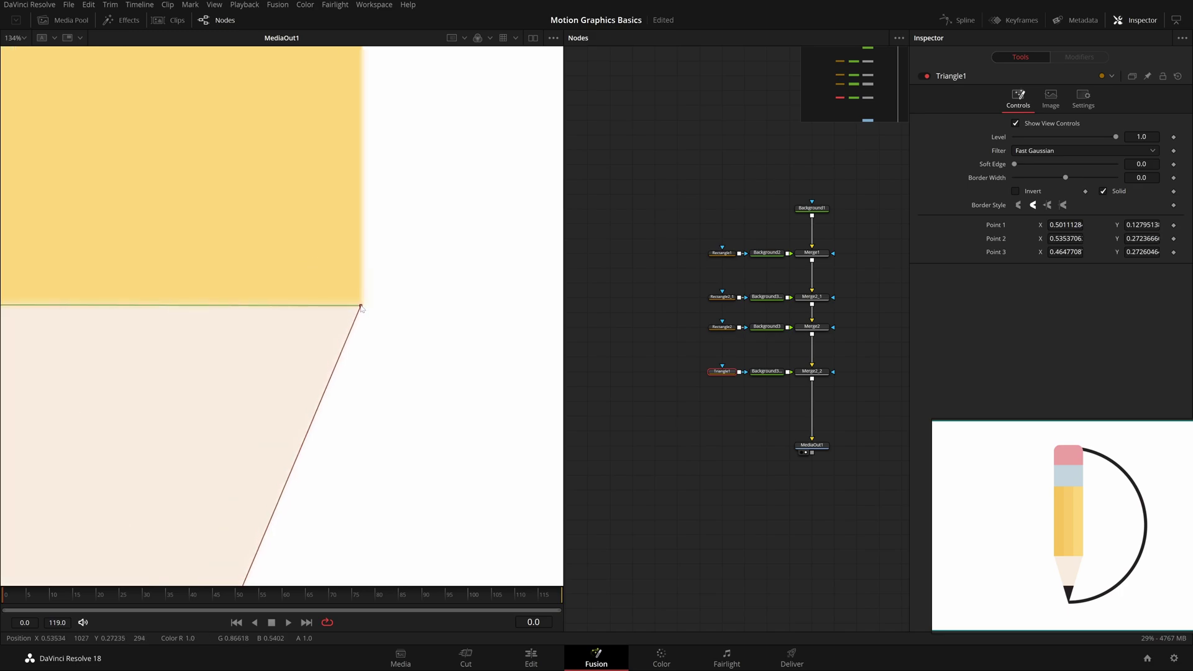
pyautogui.scroll(-3, 454, 144)
pyautogui.click(636, 537)
pyautogui.scroll(-1, 352, 366)
pyautogui.hotkey('ctrl', 'f')
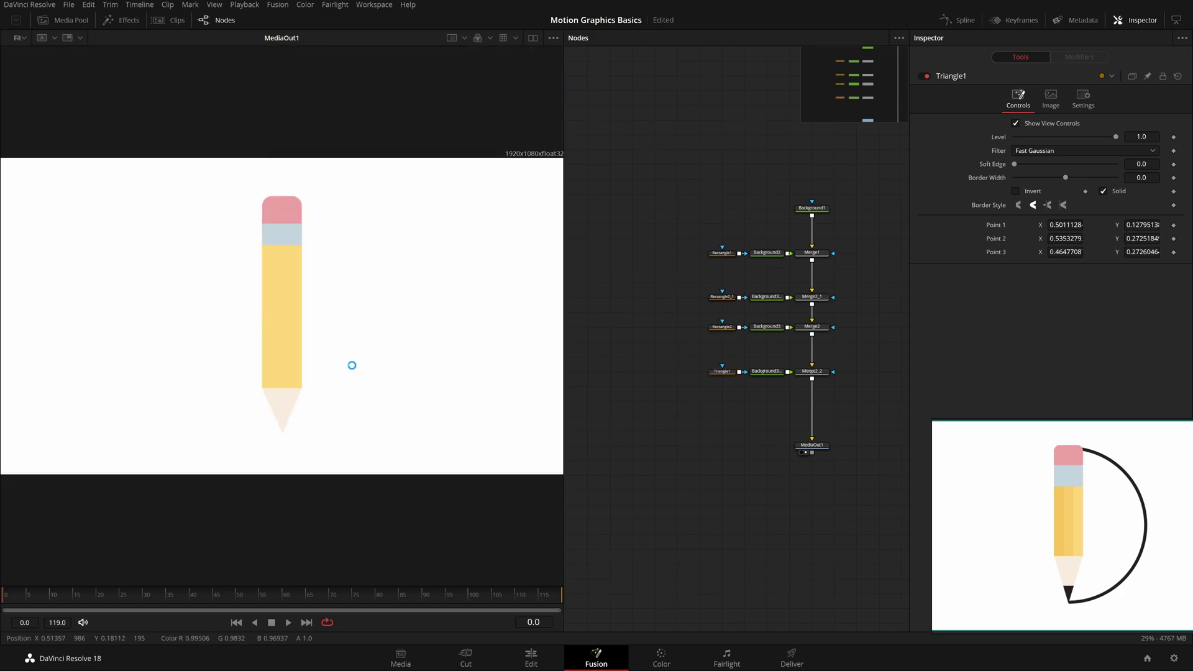
pyautogui.moveTo(833, 396); pyautogui.dragTo(714, 353)
pyautogui.hotkey('ctrl', 'c')
pyautogui.hotkey('ctrl', 'v')
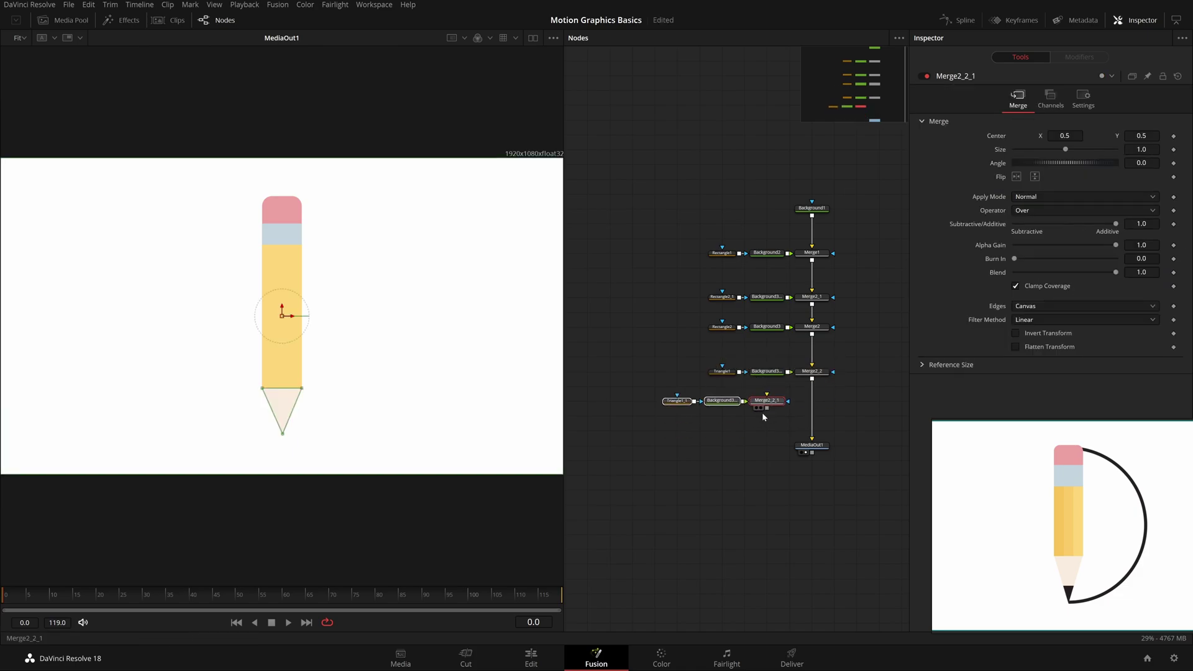
pyautogui.moveTo(787, 415); pyautogui.dragTo(722, 409)
pyautogui.hotkey('ctrl', 'b')
pyautogui.click(581, 429)
pyautogui.moveTo(777, 438); pyautogui.dragTo(652, 398)
pyautogui.press('Delete')
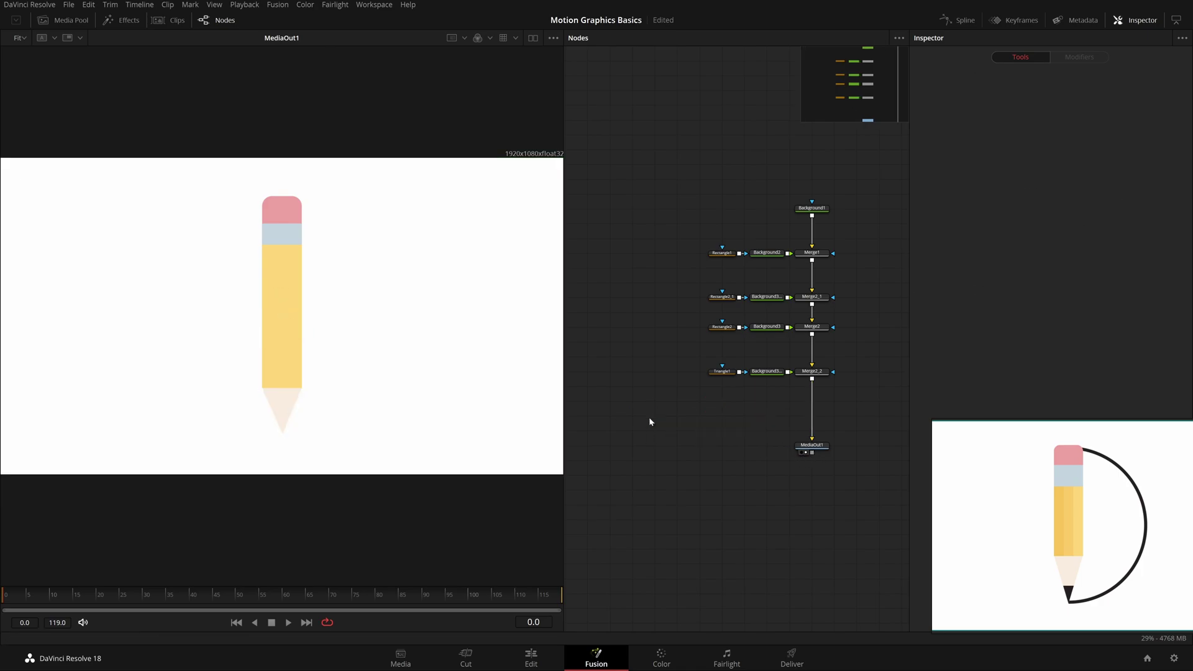
pyautogui.moveTo(834, 400); pyautogui.dragTo(732, 407)
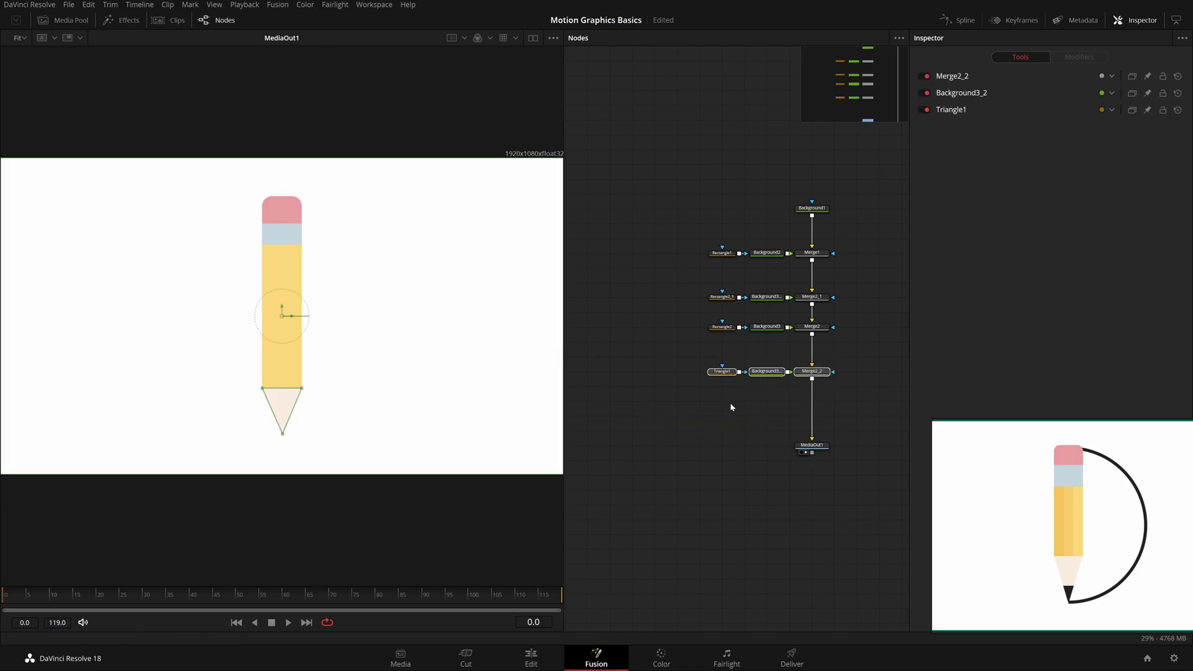
pyautogui.hotkey('ctrl', 'v')
pyautogui.moveTo(815, 387); pyautogui.dragTo(772, 418)
pyautogui.press('Delete')
pyautogui.moveTo(852, 339); pyautogui.dragTo(700, 316)
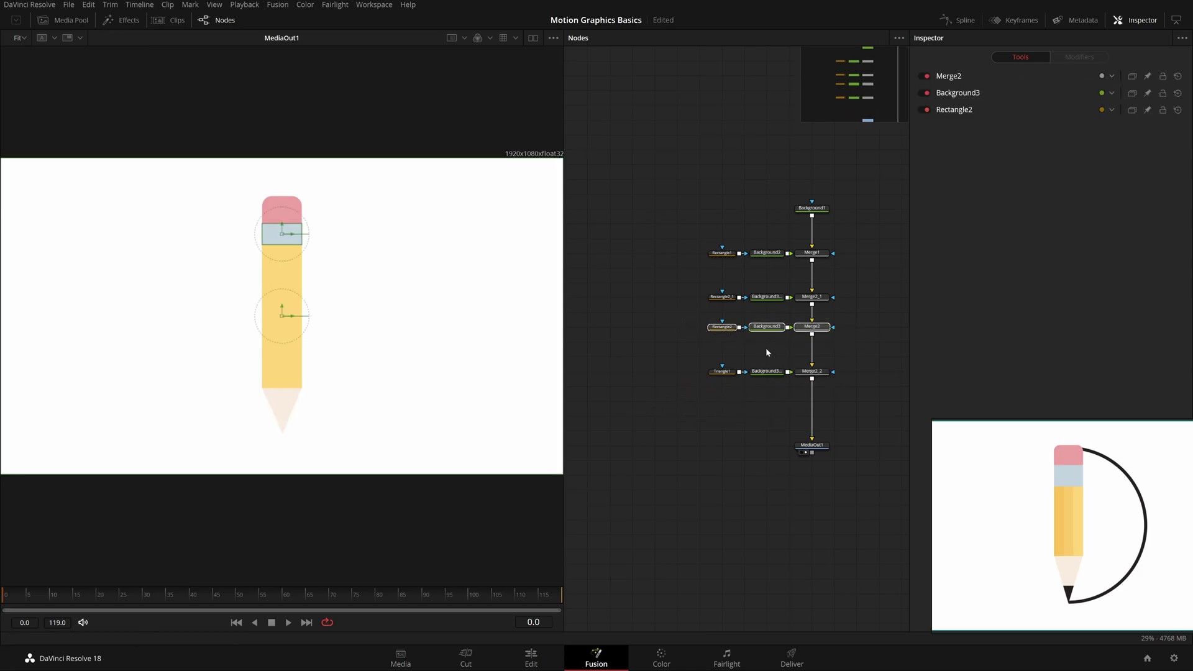
pyautogui.hotkey('ctrl', 'v')
pyautogui.hotkey('ctrl', 'z')
# Step: Duplicate the Triangle1, Background3_2 and Merge2_2 nodes and connect the copied branch between Merge2_2 and MediaOut1
pyautogui.scroll(4, 800, 349)
pyautogui.moveTo(673, 376); pyautogui.dragTo(674, 378)
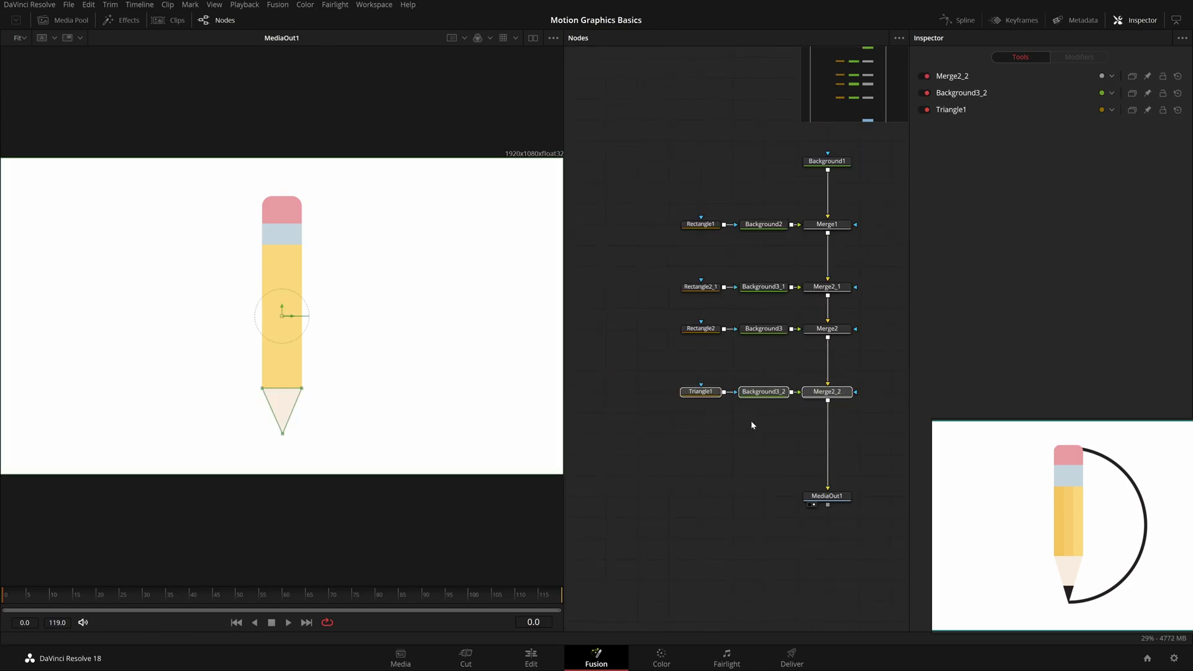
pyautogui.hotkey('ctrl', 'c')
pyautogui.click(769, 441)
pyautogui.hotkey('ctrl', 'v')
pyautogui.moveTo(760, 437); pyautogui.dragTo(827, 440)
# Step: Set the color of the Background node masked by Triangle1_1 to black for the pencil lead
pyautogui.click(712, 435)
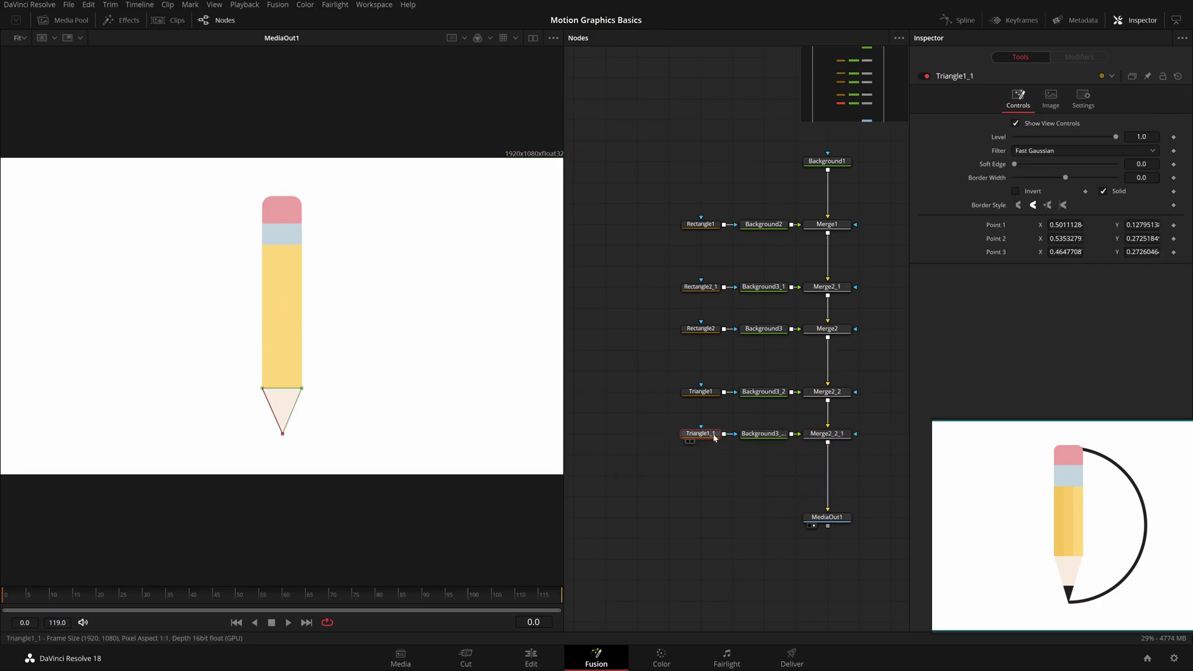
pyautogui.click(763, 436)
pyautogui.click(1042, 189)
pyautogui.moveTo(726, 290); pyautogui.dragTo(726, 349)
pyautogui.click(704, 430)
# Step: Shrink Triangle1_1 to the pencil's point, with Point 2 about (0.511, 0.173) and Point 3 about (0.491, 0.171)
pyautogui.click(712, 435)
pyautogui.scroll(3, 256, 401)
pyautogui.scroll(2, 253, 399)
pyautogui.moveTo(407, 404); pyautogui.dragTo(378, 240)
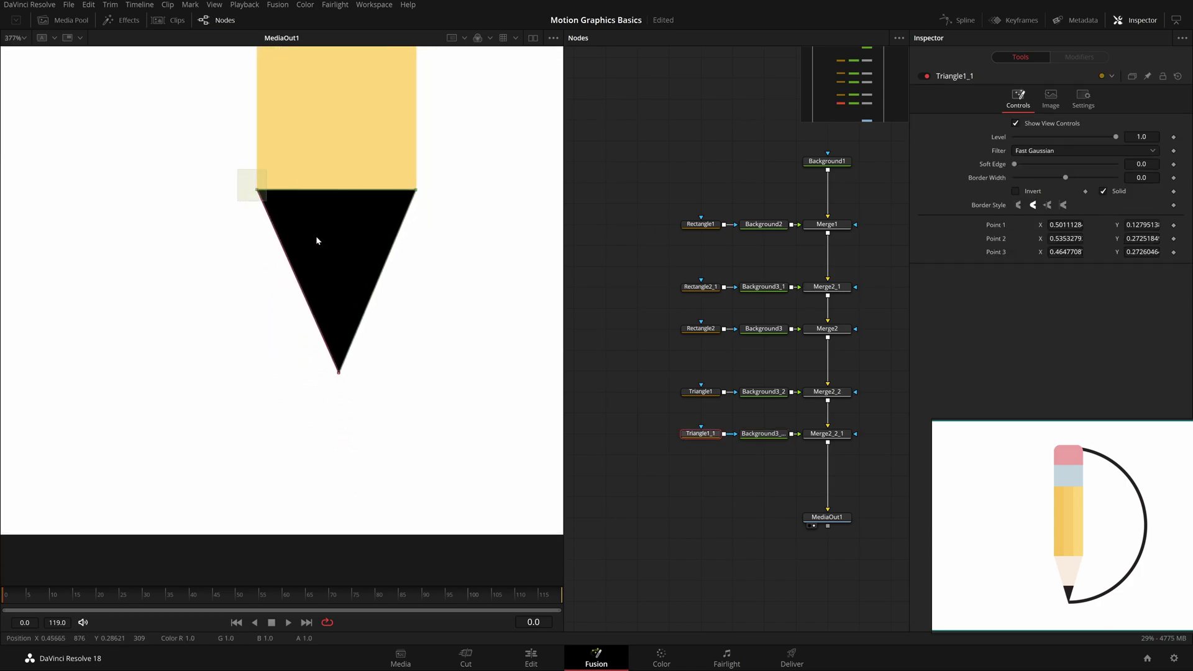
pyautogui.moveTo(416, 189); pyautogui.dragTo(361, 320)
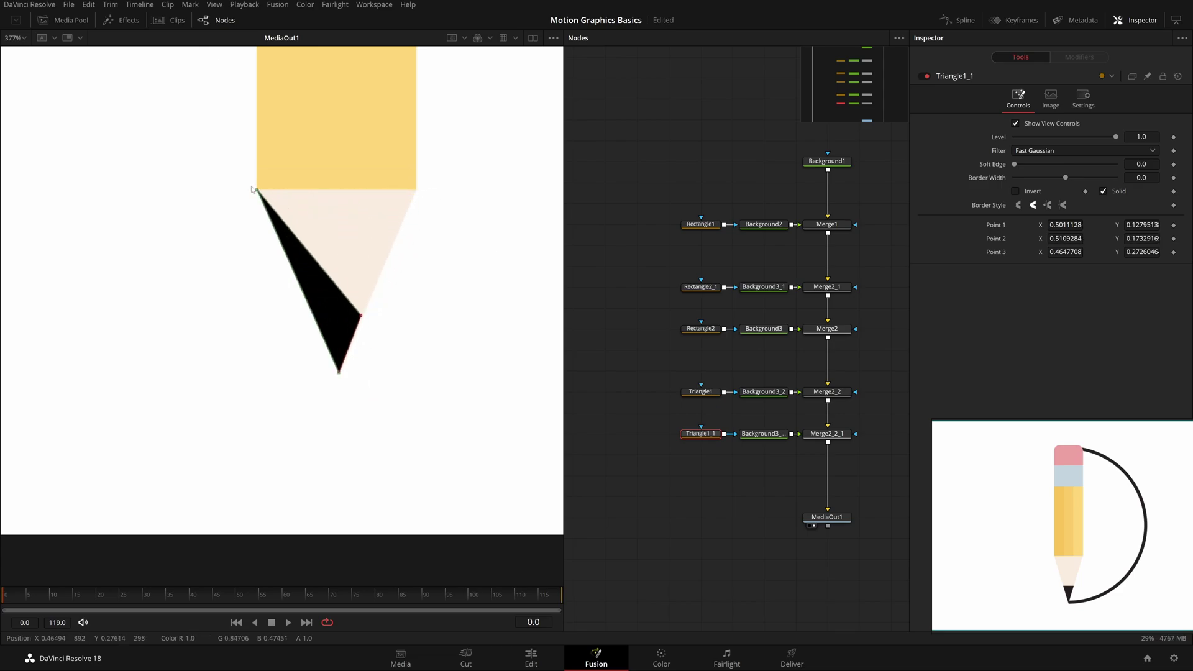
pyautogui.moveTo(255, 189); pyautogui.dragTo(316, 319)
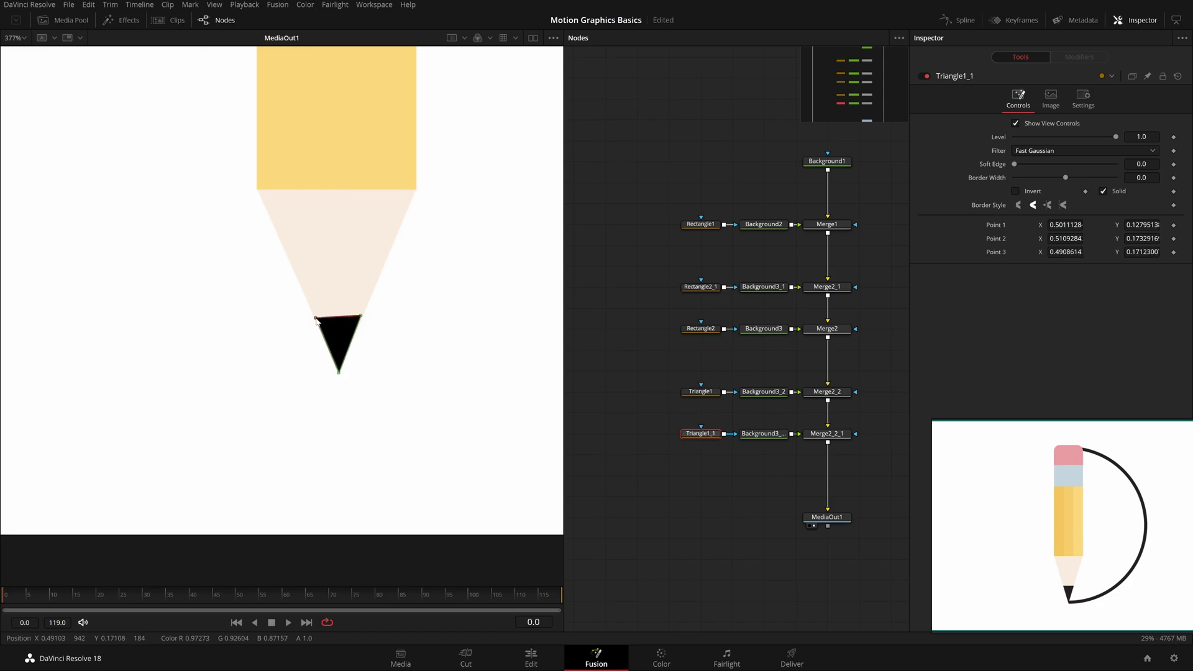
# Step: Level Triangle1_1's base corners along the wood edges at Y about 0.171 and move Point 1 to about (0.501, 0.126)
pyautogui.scroll(5, 342, 328)
pyautogui.moveTo(381, 417); pyautogui.dragTo(376, 367)
pyautogui.moveTo(448, 213); pyautogui.dragTo(449, 228)
pyautogui.moveTo(192, 228); pyautogui.dragTo(190, 228)
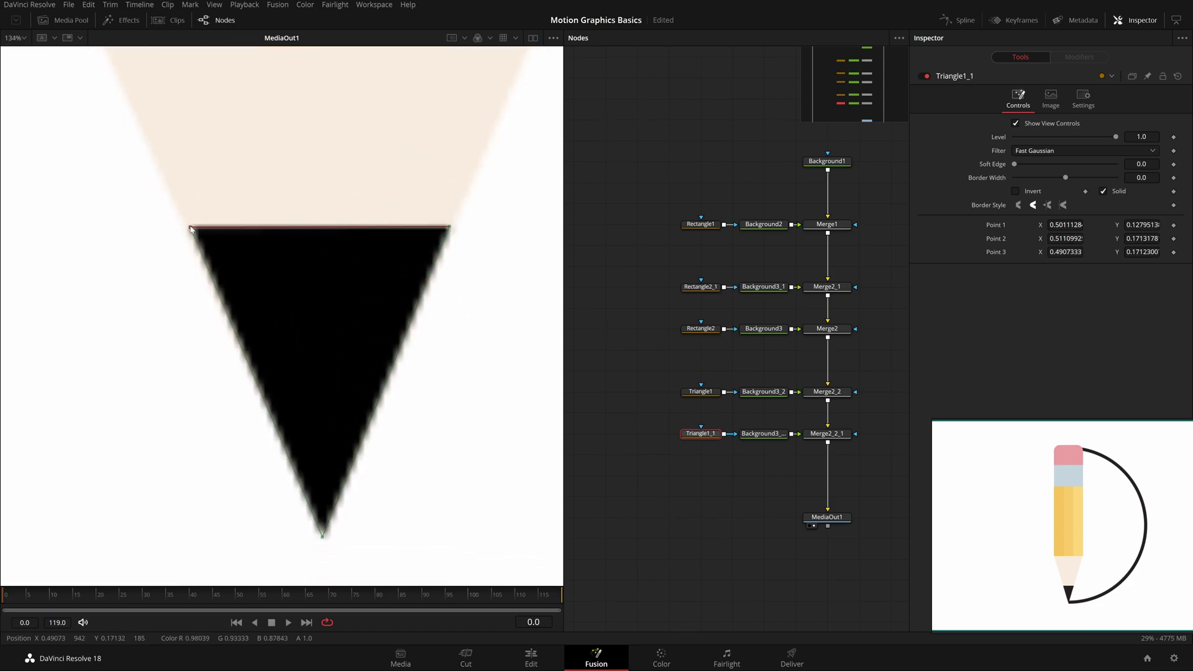
pyautogui.scroll(-2, 366, 440)
pyautogui.moveTo(321, 465)
pyautogui.mouseDown()
pyautogui.moveTo(322, 403)
pyautogui.moveTo(323, 484)
pyautogui.mouseUp()
pyautogui.click(408, 429)
pyautogui.scroll(-2, 407, 429)
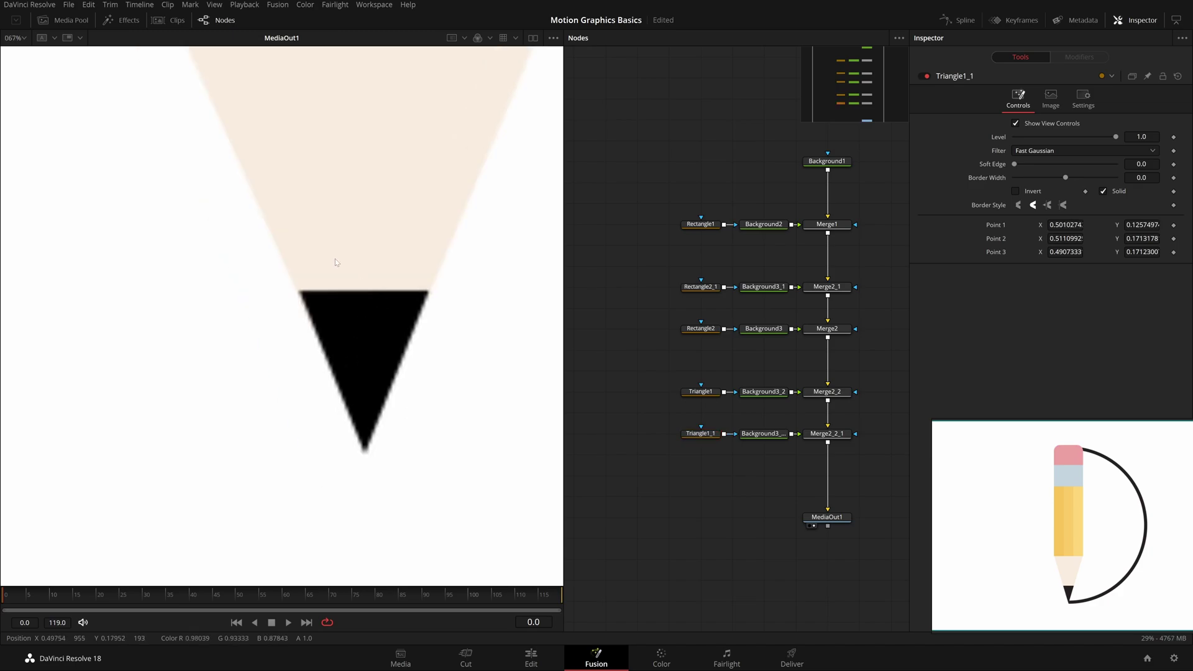
# Step: Fine-tune Triangle1_1's Point 2 to about (0.5111, 0.1709), set its Soft Edge to 0.0006, and save the project
pyautogui.scroll(3, 417, 276)
pyautogui.click(700, 434)
pyautogui.moveTo(82, 315); pyautogui.dragTo(82, 316)
pyautogui.moveTo(450, 316); pyautogui.dragTo(450, 321)
pyautogui.moveTo(1135, 161); pyautogui.dragTo(1137, 160)
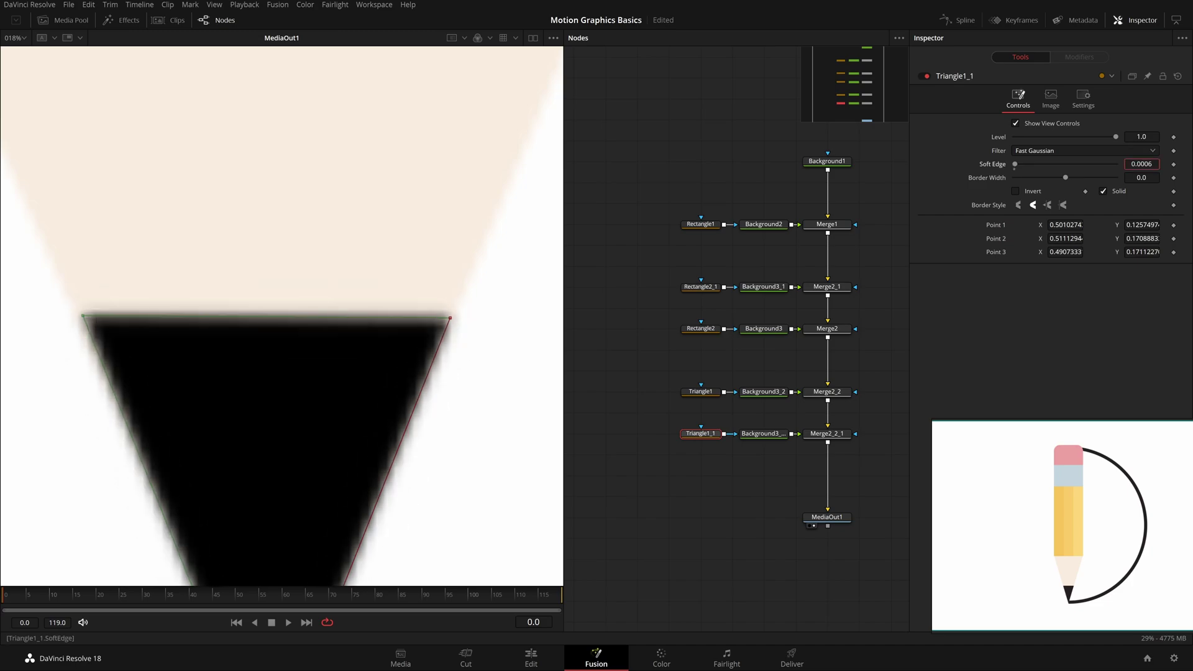
pyautogui.click(473, 488)
pyautogui.hotkey('ctrl', 'f')
pyautogui.hotkey('ctrl', 's')
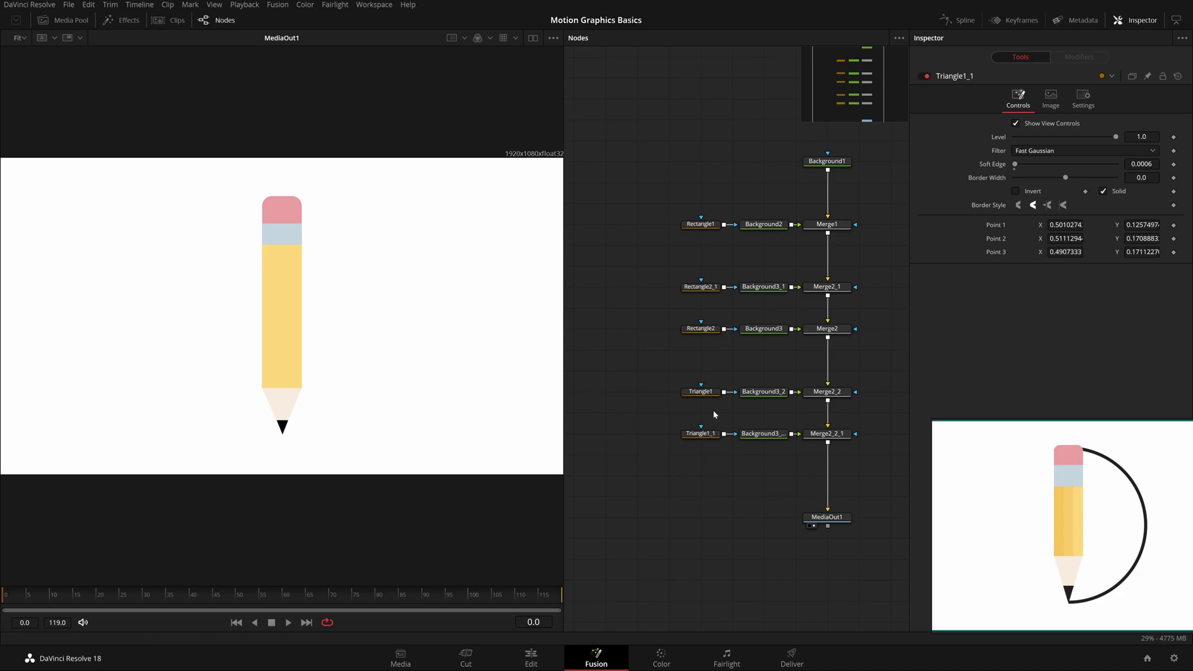
# Step: Lengthen the pencil's wooden tip by moving Triangle1's Point 1 farther down
pyautogui.click(697, 436)
pyautogui.scroll(4, 192, 401)
pyautogui.moveTo(556, 442)
pyautogui.mouseDown()
pyautogui.moveTo(311, 352)
pyautogui.moveTo(337, 377)
pyautogui.mouseUp()
pyautogui.click(700, 392)
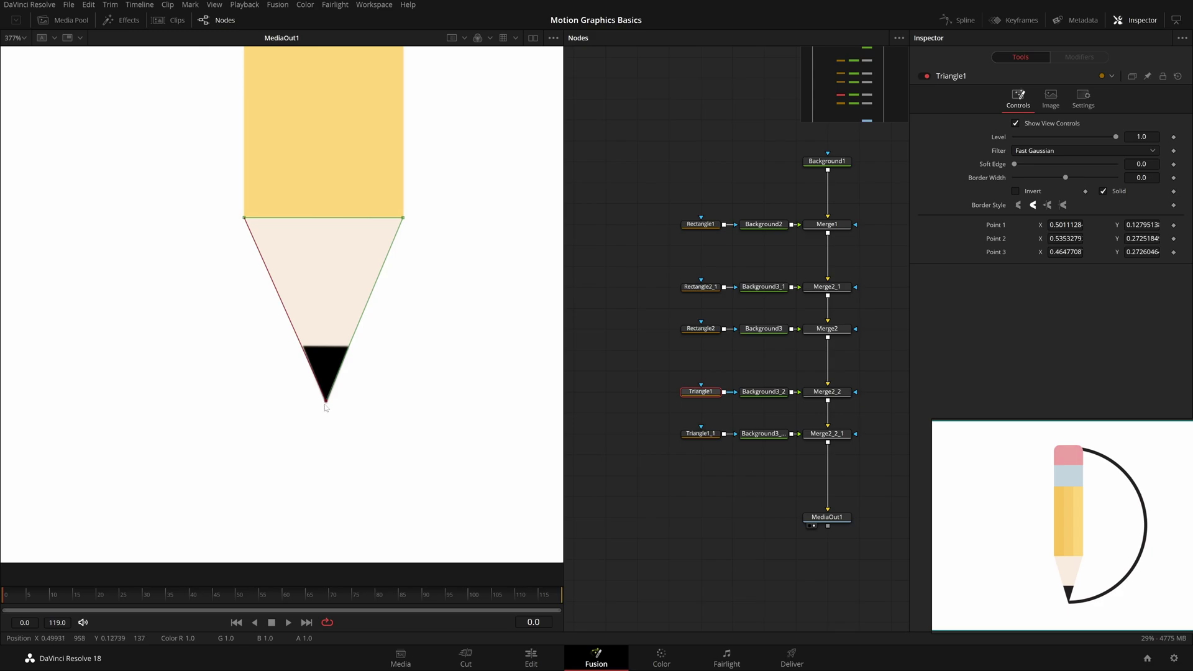
pyautogui.moveTo(326, 404)
pyautogui.mouseDown()
pyautogui.moveTo(319, 487)
pyautogui.moveTo(274, 412)
pyautogui.moveTo(314, 445)
pyautogui.moveTo(325, 476)
pyautogui.moveTo(324, 449)
pyautogui.moveTo(350, 432)
pyautogui.moveTo(350, 464)
pyautogui.mouseUp()
# Step: Fit Triangle1_1 to the longer tip, with Point 1 about (0.500, 0.092), Point 2 about (0.515, 0.170) and Point 3 about (0.485, 0.170)
pyautogui.click(714, 438)
pyautogui.scroll(2, 258, 413)
pyautogui.moveTo(319, 322); pyautogui.dragTo(303, 323)
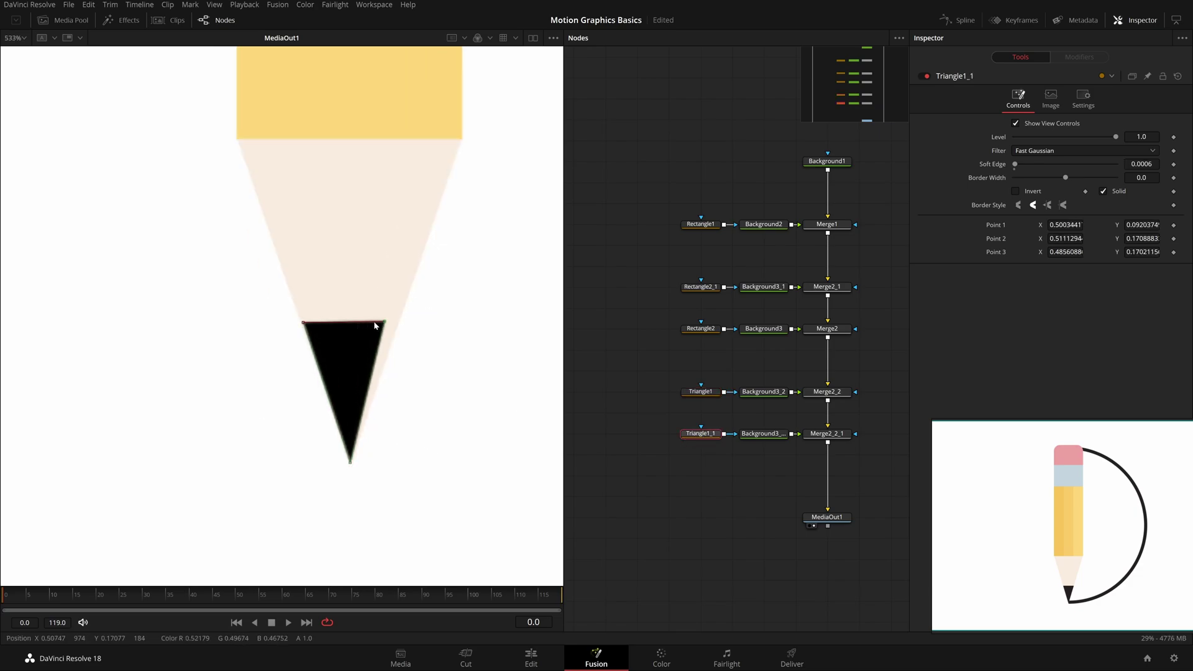
pyautogui.moveTo(386, 324); pyautogui.dragTo(399, 326)
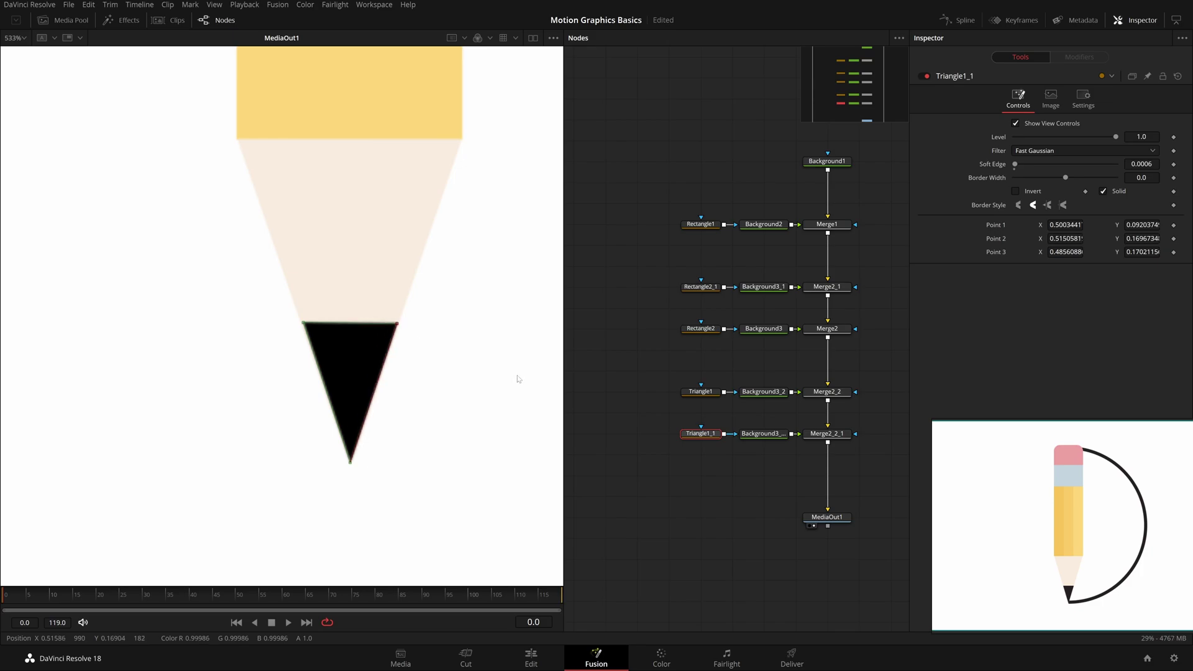
pyautogui.scroll(5, 290, 300)
pyautogui.moveTo(344, 400); pyautogui.dragTo(340, 401)
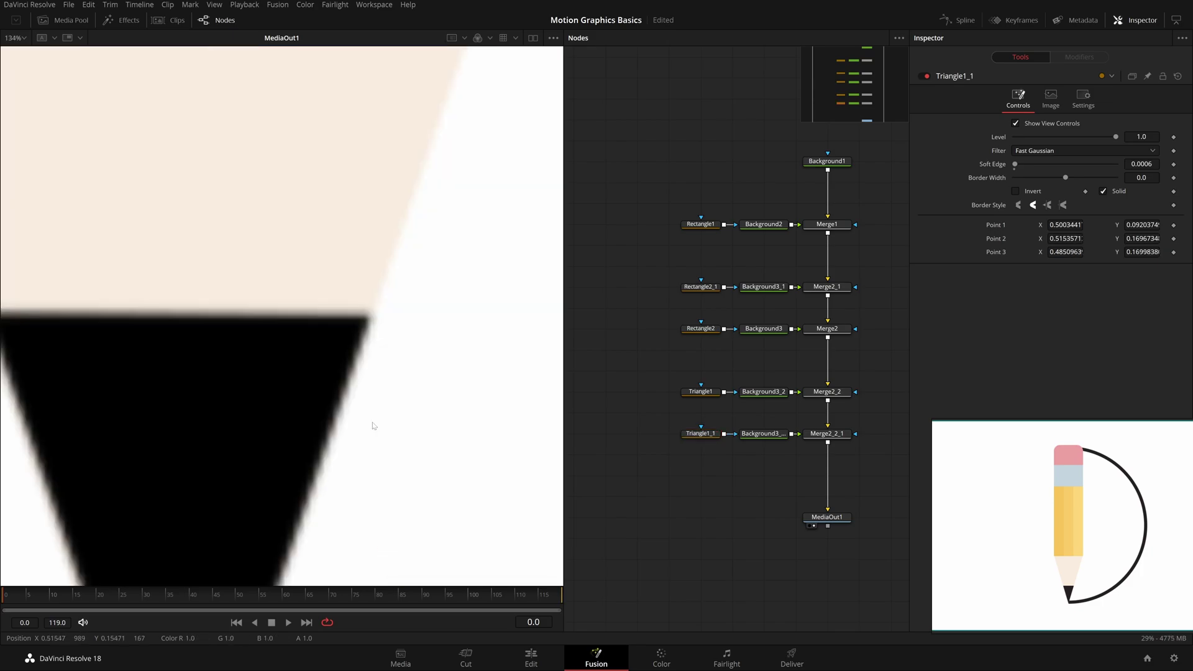
pyautogui.hotkey('ctrl', 'f')
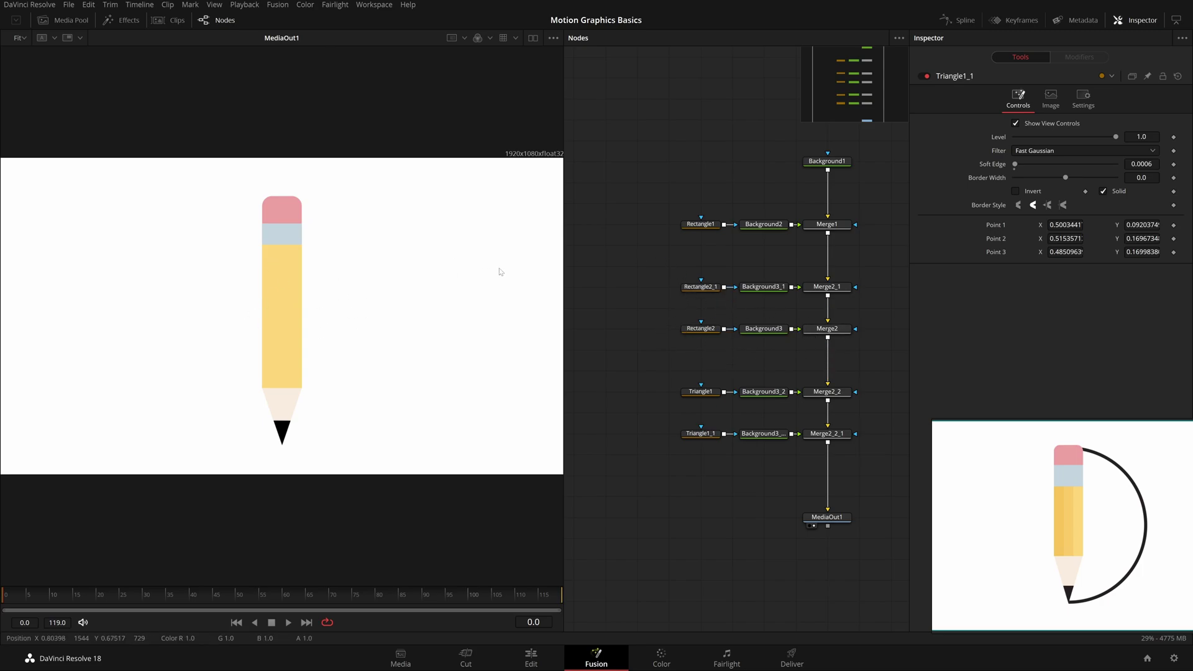
# Step: Tidy the node graph by stacking the three rectangle rows closely under Merge1 and moving the two triangle rows up as a group
pyautogui.moveTo(677, 364); pyautogui.dragTo(679, 426)
pyautogui.moveTo(835, 434); pyautogui.dragTo(836, 413)
pyautogui.moveTo(857, 349); pyautogui.dragTo(658, 299)
pyautogui.moveTo(834, 326); pyautogui.dragTo(834, 306)
pyautogui.moveTo(860, 335); pyautogui.dragTo(658, 267)
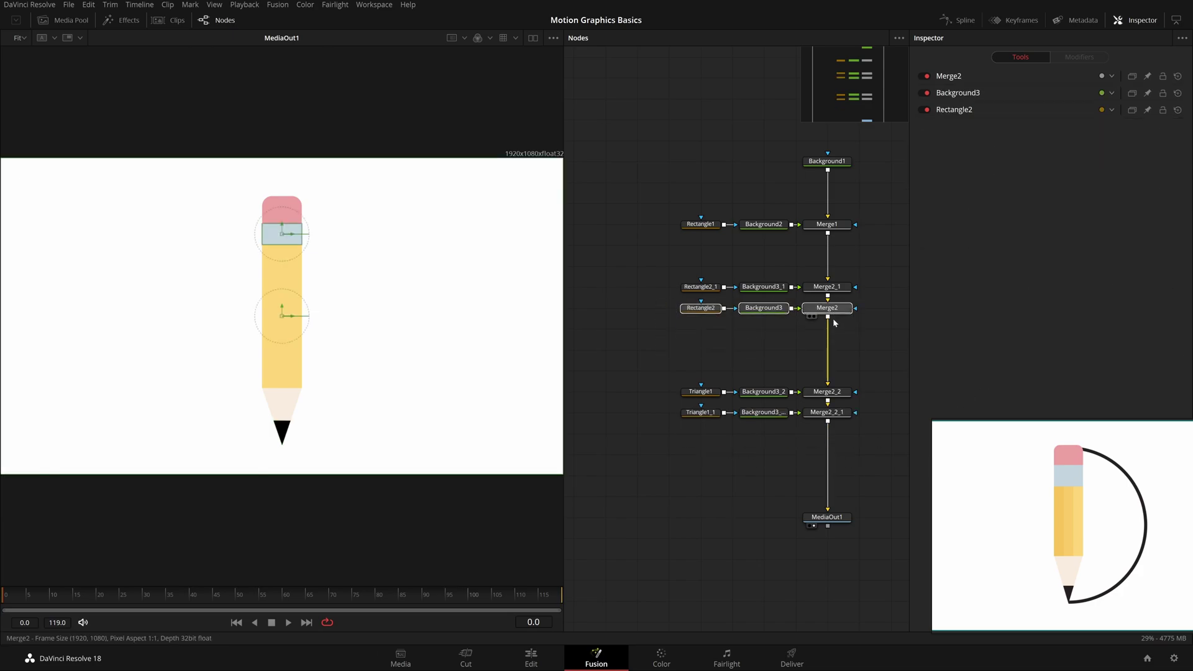
pyautogui.moveTo(836, 310); pyautogui.dragTo(836, 270)
pyautogui.click(858, 336)
pyautogui.moveTo(862, 446); pyautogui.dragTo(657, 359)
pyautogui.moveTo(836, 415); pyautogui.dragTo(817, 374)
pyautogui.click(845, 395)
pyautogui.scroll(-3, 817, 374)
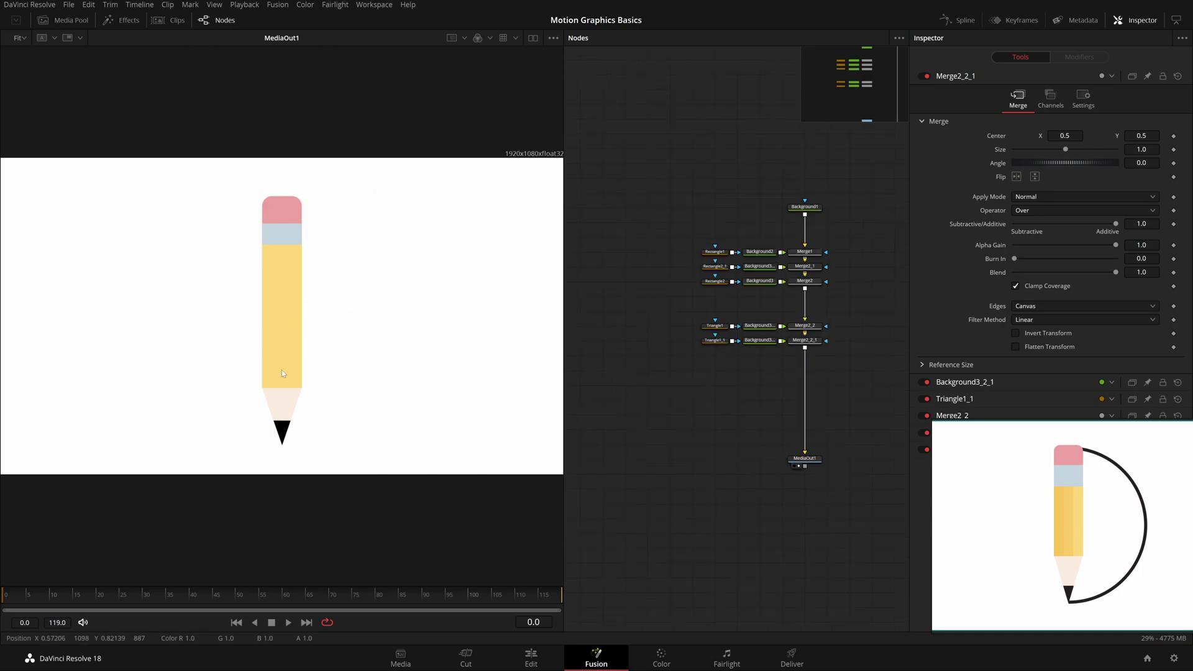
# Step: Make Background1 transparent by setting its Alpha to 0.0
pyautogui.click(805, 207)
pyautogui.moveTo(821, 304); pyautogui.dragTo(797, 306)
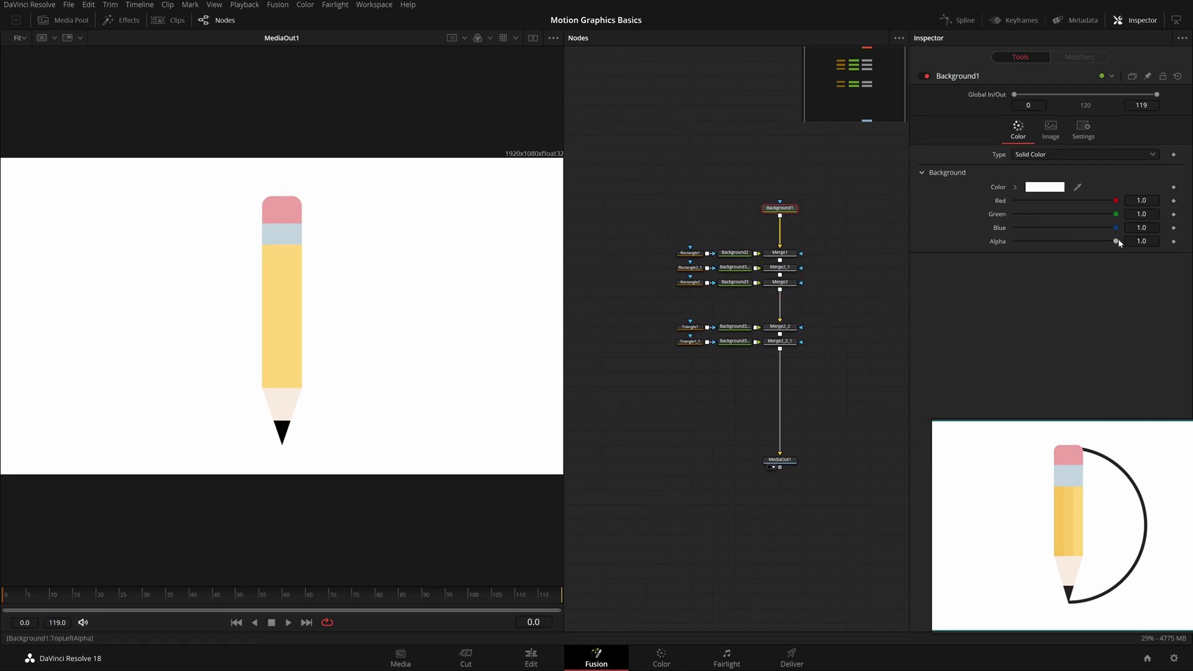
pyautogui.moveTo(1116, 241); pyautogui.dragTo(928, 249)
# Step: Add a new Background node merged after Merge2_2_1 and place it beside its Merge node
pyautogui.moveTo(813, 272); pyautogui.dragTo(721, 263)
pyautogui.click(701, 333)
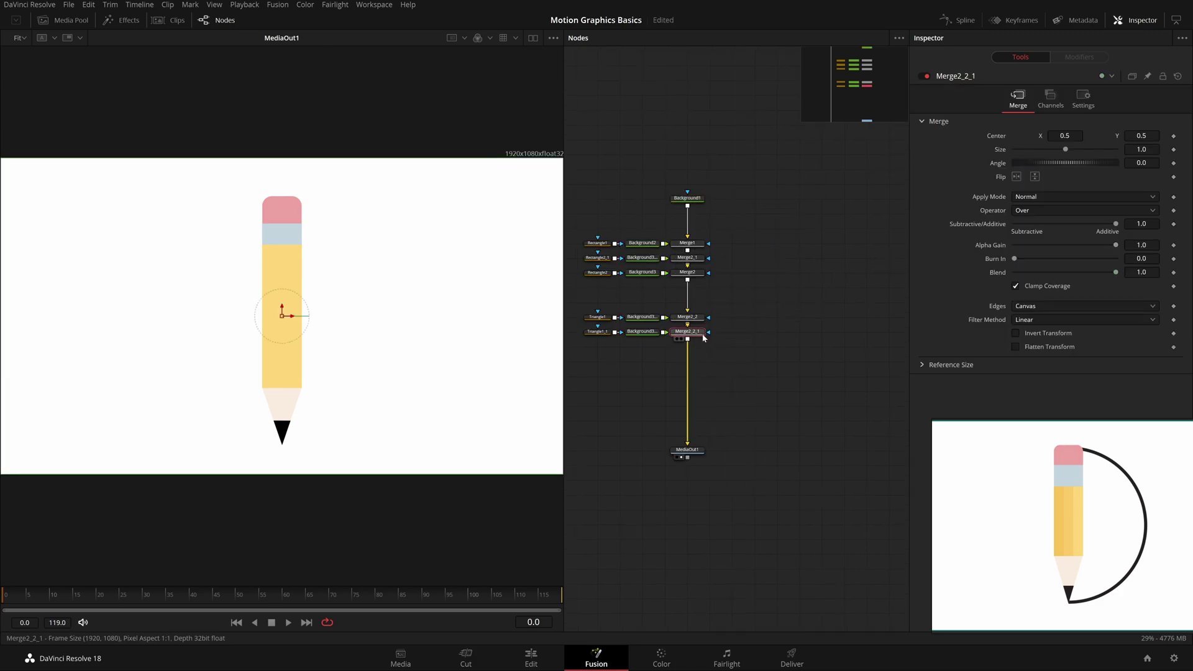
pyautogui.hotkey('shift', 'space')
pyautogui.write('bg')
pyautogui.press('Return')
pyautogui.moveTo(732, 346); pyautogui.dragTo(642, 361)
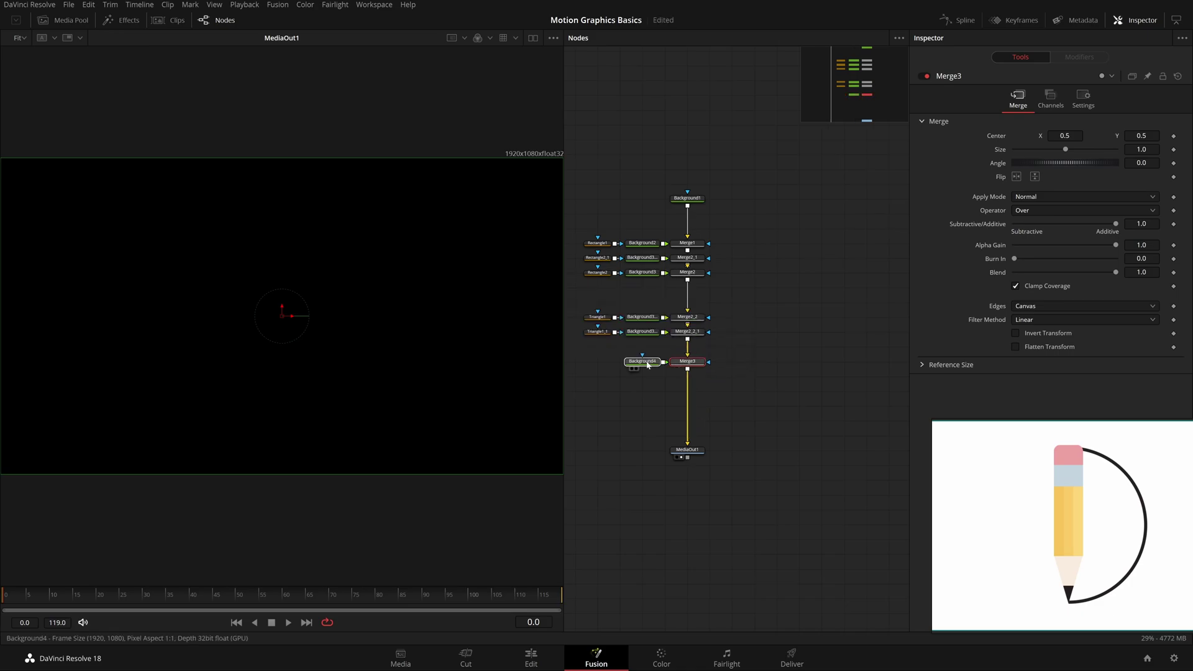
# Step: Set Background4's color to white and Background1's color to black, and show Merge2_2_1 in the viewer
pyautogui.click(688, 198)
pyautogui.click(1045, 183)
pyautogui.press('Return')
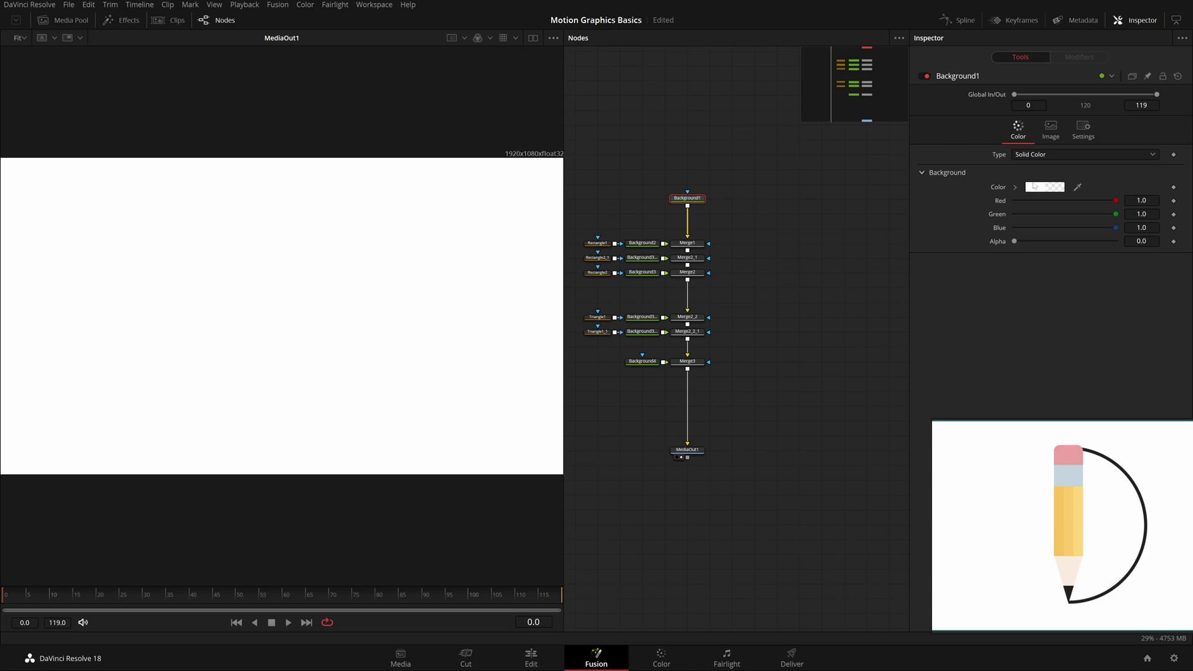
pyautogui.click(1034, 186)
pyautogui.click(723, 344)
pyautogui.press('Return')
pyautogui.click(681, 339)
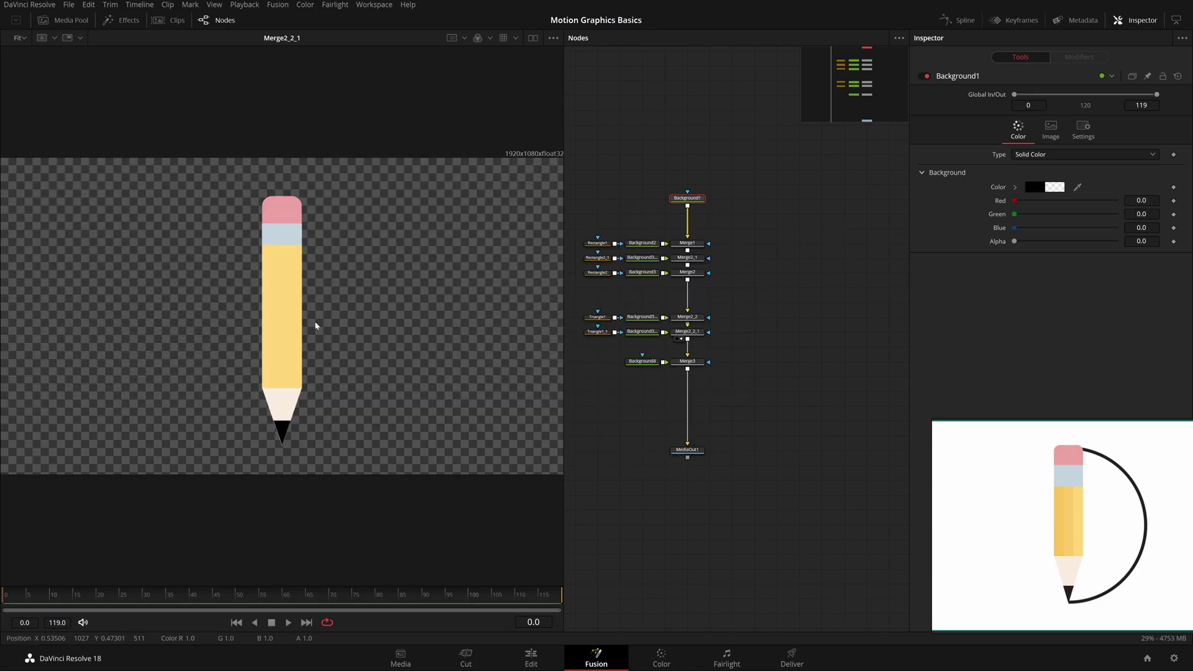
# Step: Extend the black lead over the pale fringe, with Triangle1_1's Point 1 about (0.500, 0.089) and Point 3 about (0.485, 0.170)
pyautogui.scroll(5, 365, 412)
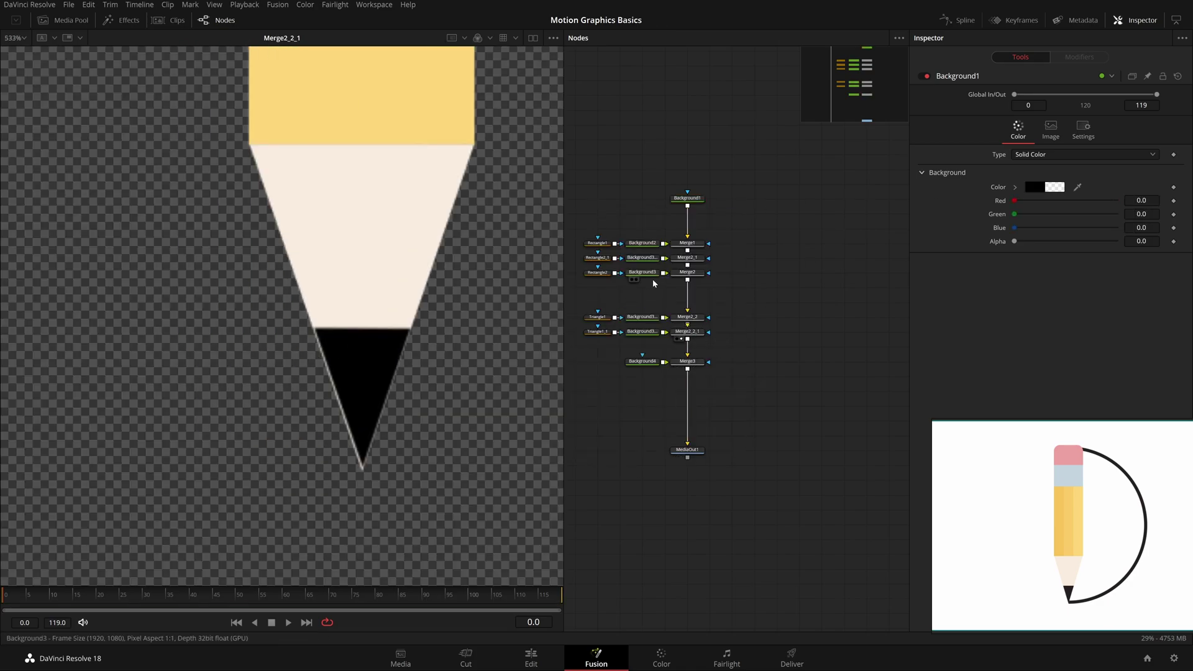
pyautogui.click(597, 331)
pyautogui.scroll(6, 367, 443)
pyautogui.scroll(2, 412, 458)
pyautogui.scroll(-6, 378, 213)
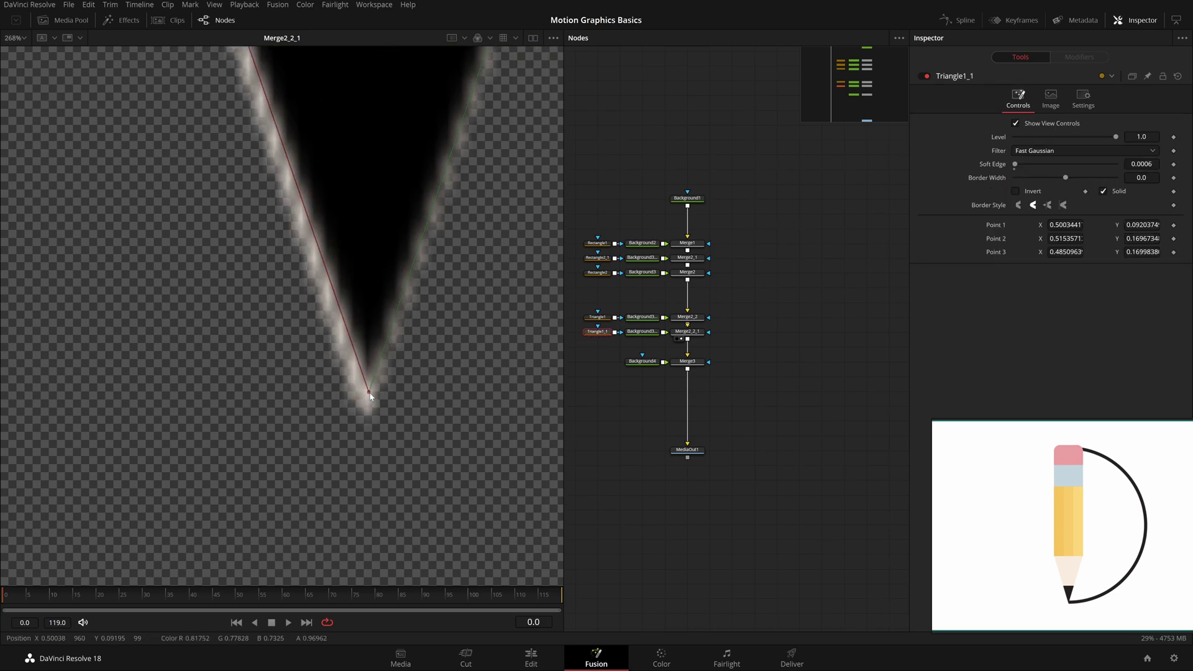
pyautogui.moveTo(369, 393); pyautogui.dragTo(368, 419)
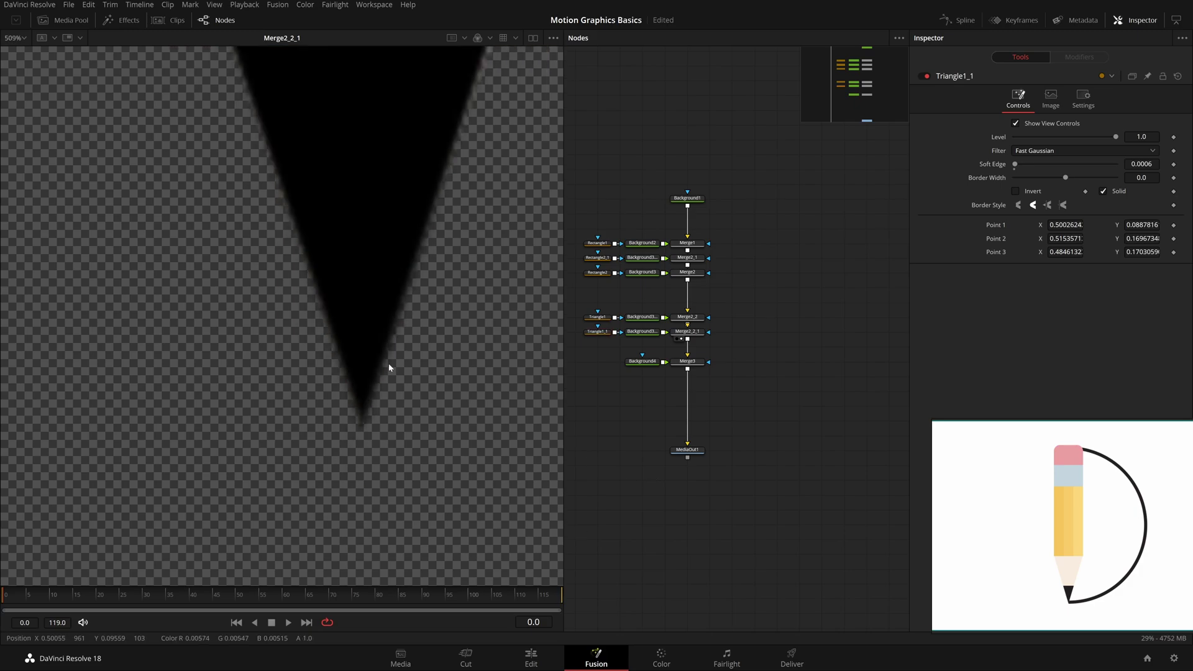
pyautogui.hotkey('ctrl', 'f')
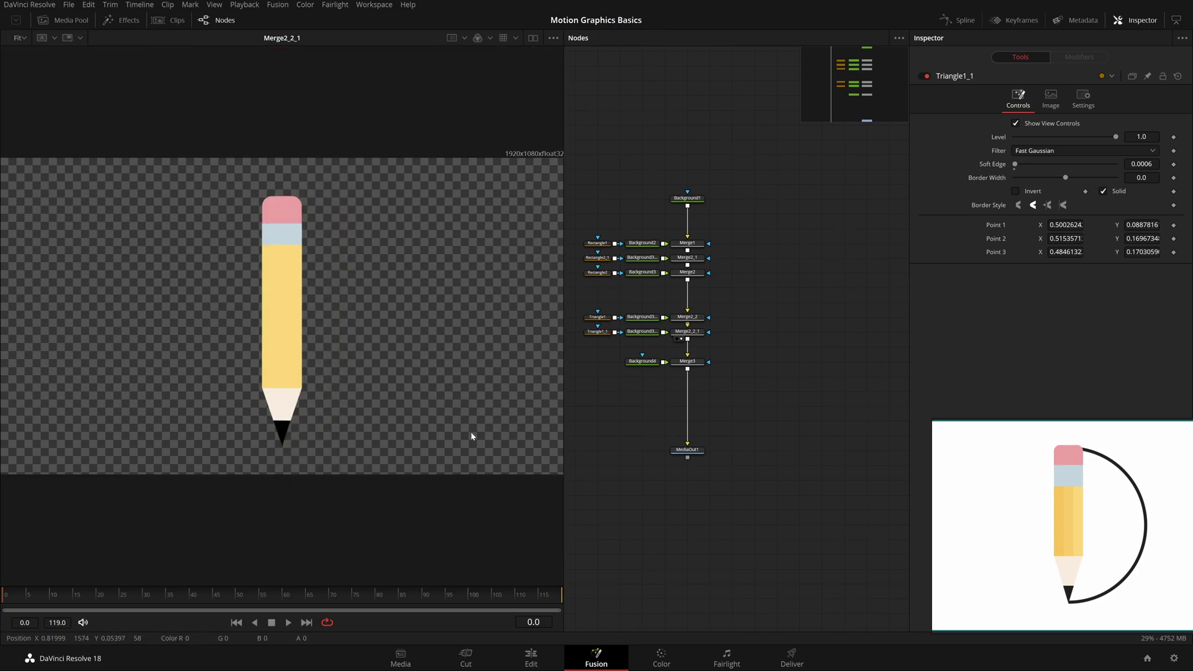
pyautogui.moveTo(258, 310); pyautogui.dragTo(245, 369)
pyautogui.click(21, 38)
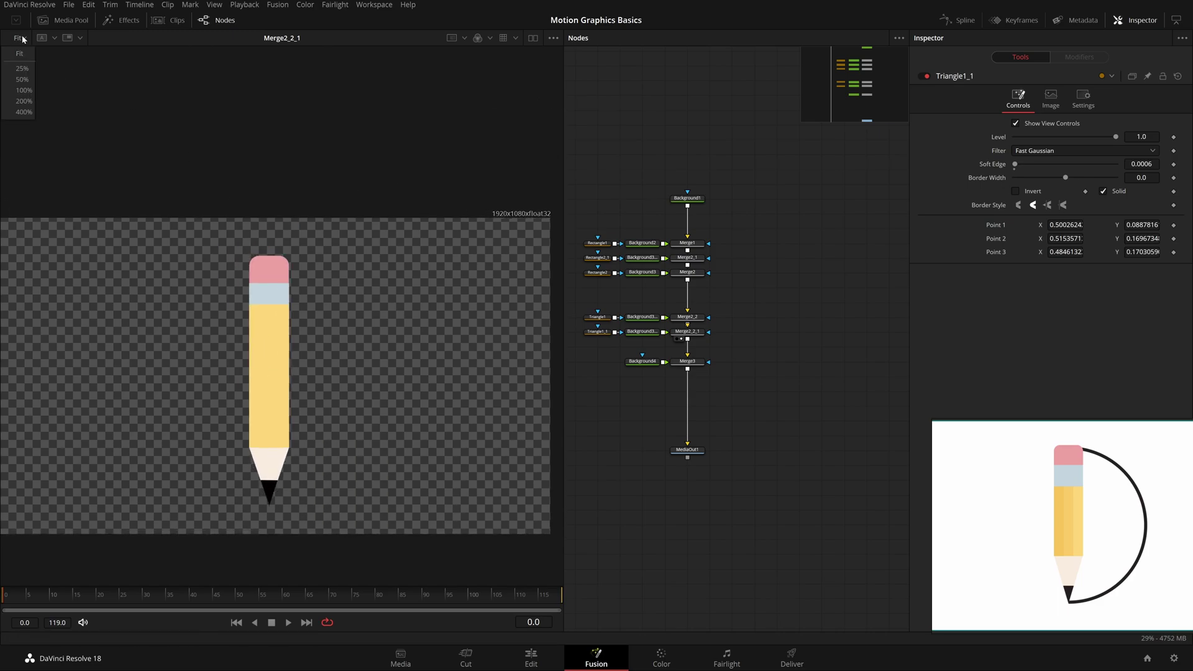
pyautogui.click(21, 54)
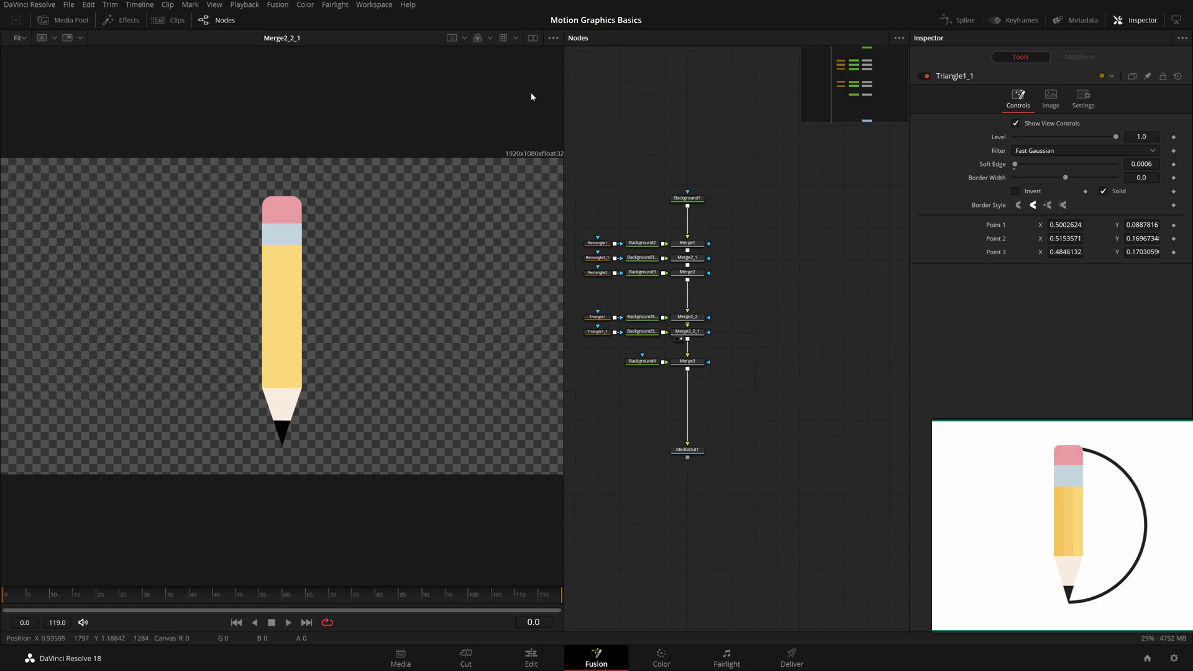
pyautogui.click(553, 39)
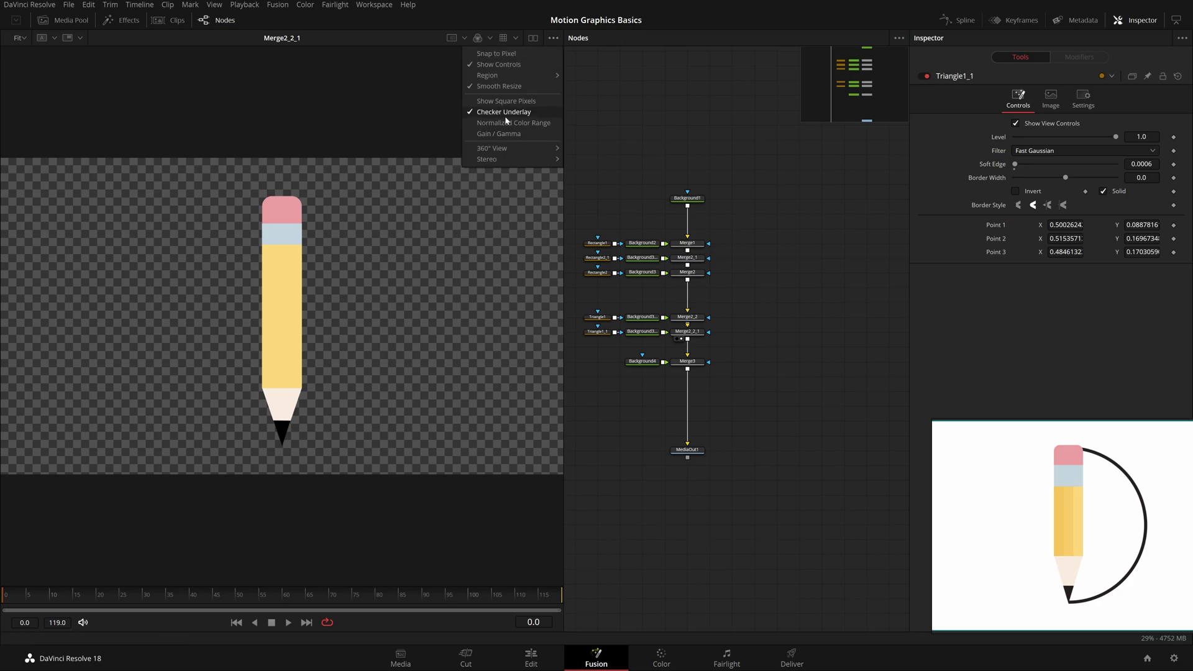
pyautogui.click(214, 176)
pyautogui.moveTo(214, 175); pyautogui.dragTo(386, 490)
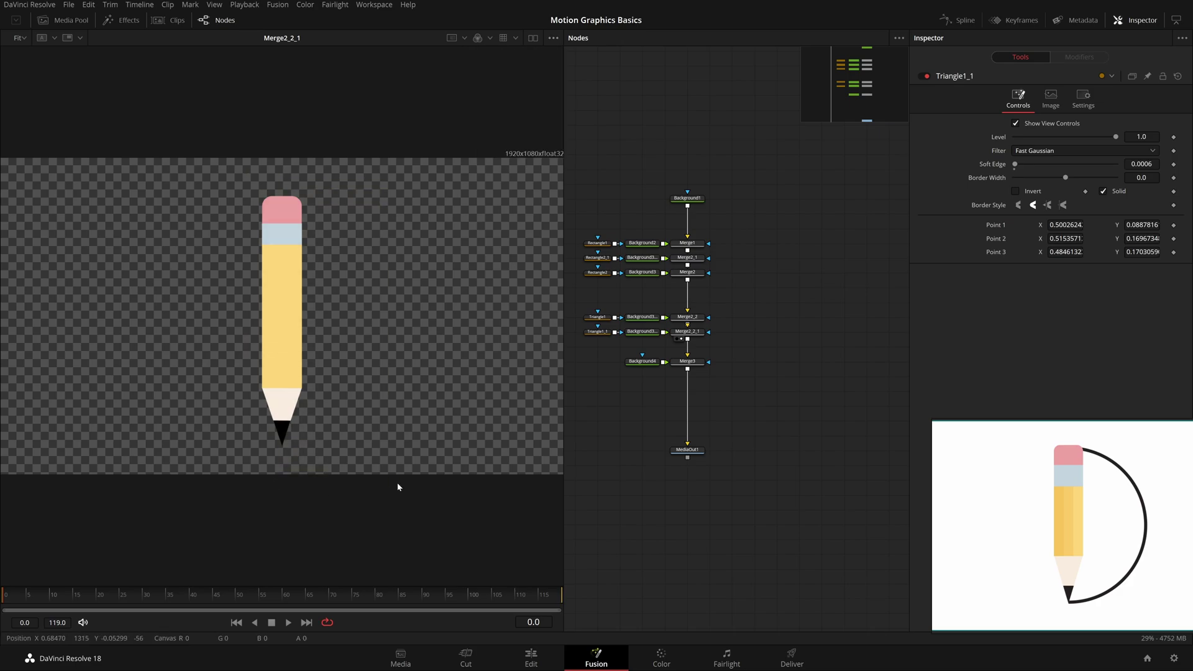
# Step: Preview Merge3 and MediaOut1 in the viewer, and move Background4 farther away from Merge3
pyautogui.moveTo(714, 244); pyautogui.dragTo(753, 245)
pyautogui.moveTo(727, 362); pyautogui.dragTo(385, 348)
pyautogui.moveTo(726, 450); pyautogui.dragTo(391, 358)
pyautogui.moveTo(694, 359); pyautogui.dragTo(649, 356)
pyautogui.click(650, 359)
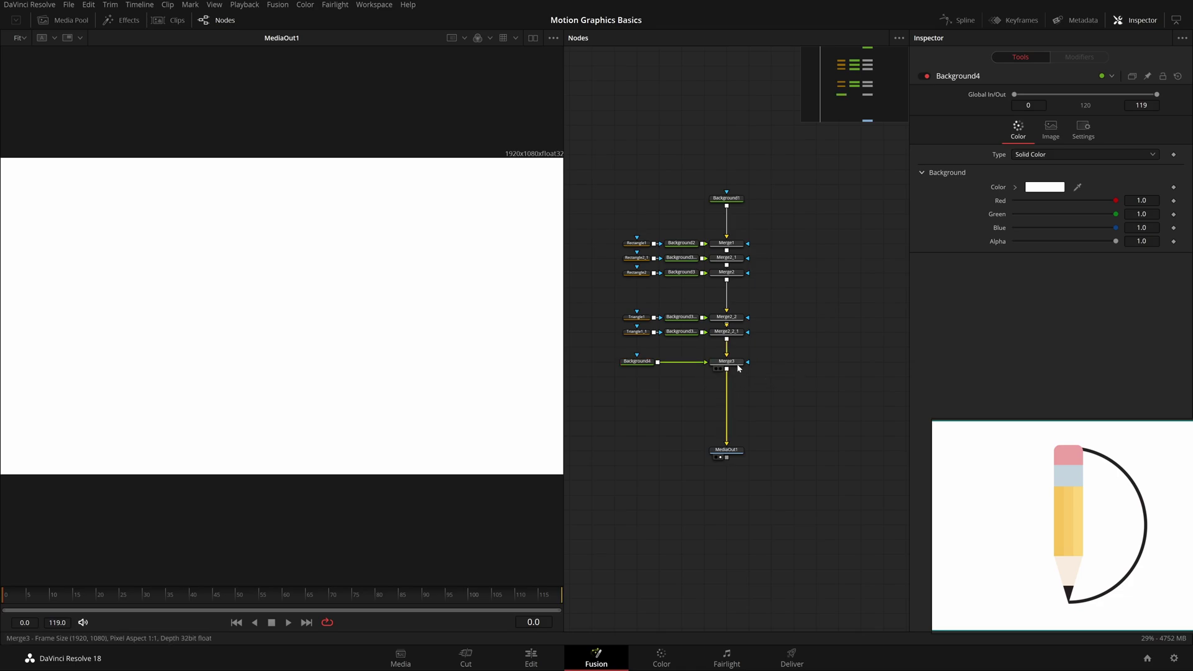
# Step: Swap Merge3's foreground and background inputs so the pencil is composited over the white backdrop
pyautogui.click(739, 368)
pyautogui.moveTo(696, 363); pyautogui.dragTo(729, 359)
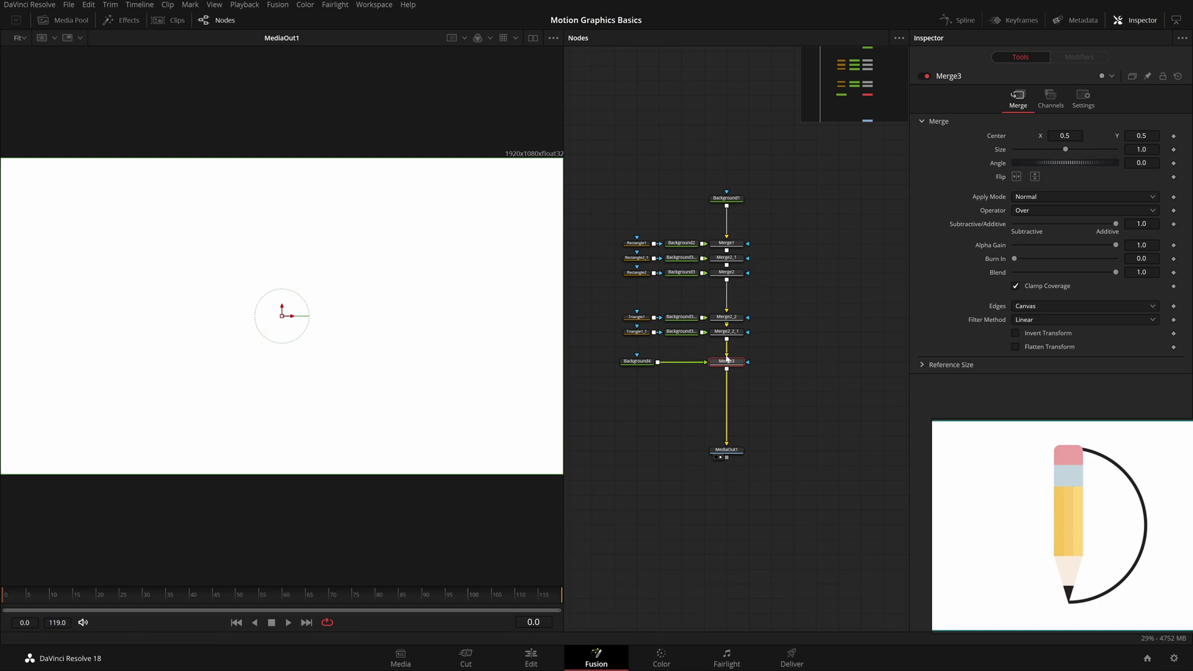
pyautogui.click(801, 357)
pyautogui.scroll(2, 769, 369)
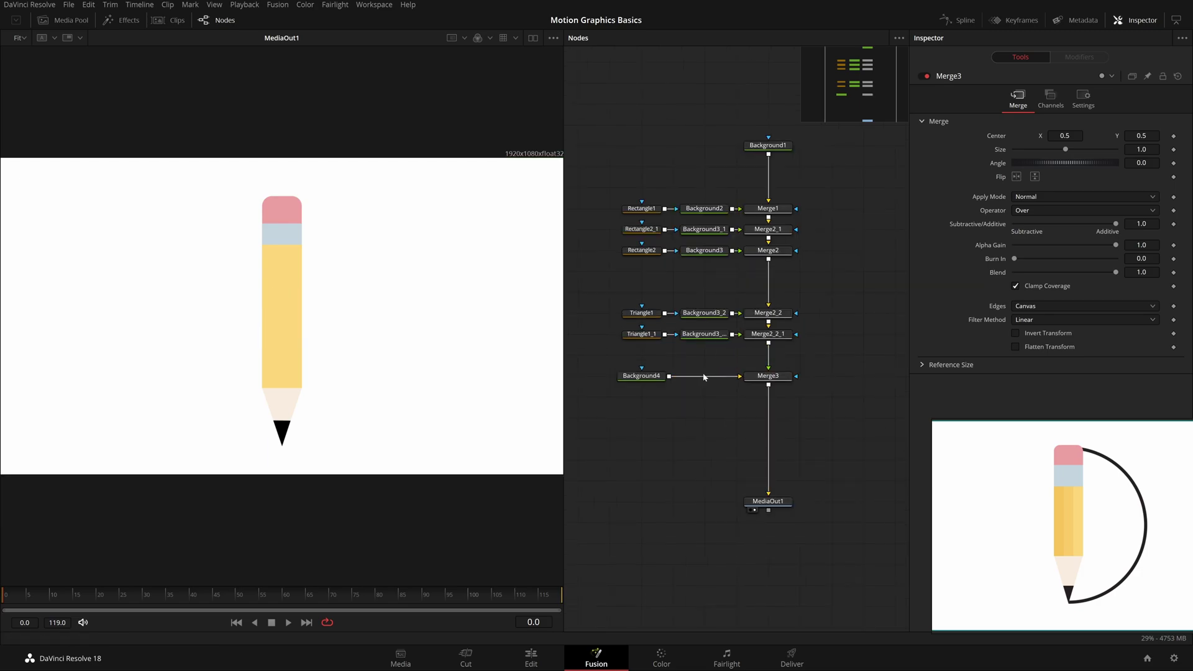
pyautogui.click(765, 380)
pyautogui.rightClick(765, 380)
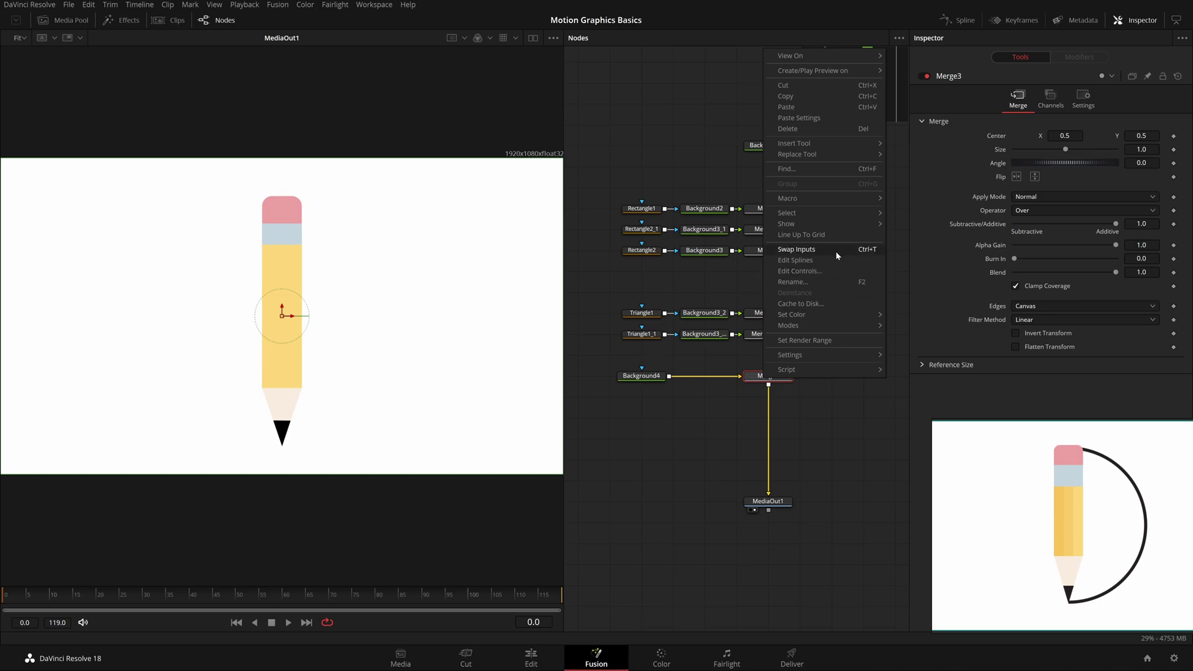
pyautogui.click(728, 394)
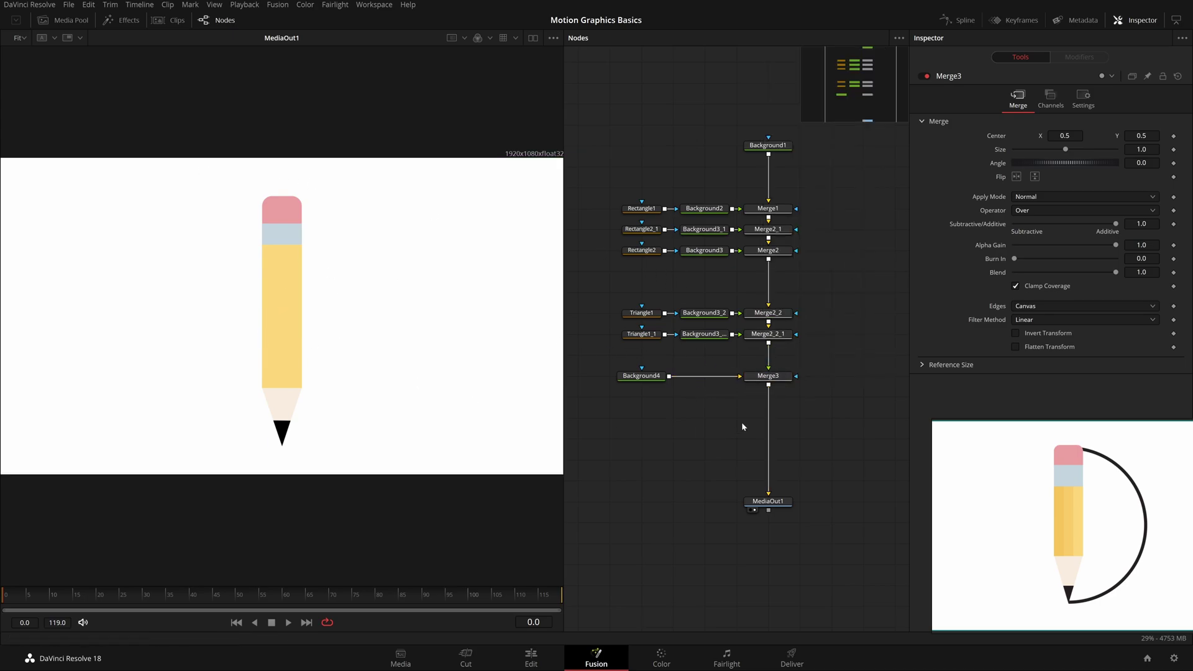
# Step: Preview Background4, Merge3 and MediaOut1 in the viewer to compare the pencil, backdrop and combined output
pyautogui.moveTo(767, 335); pyautogui.dragTo(417, 283)
pyautogui.press('1')
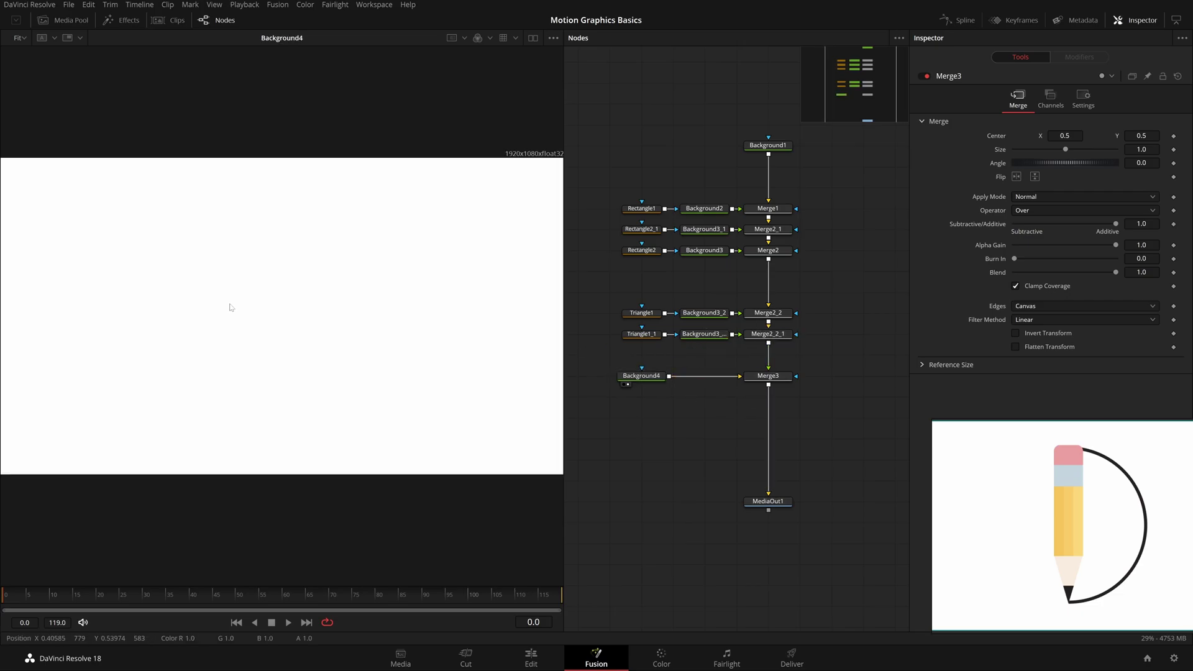
pyautogui.moveTo(782, 382); pyautogui.dragTo(120, 258)
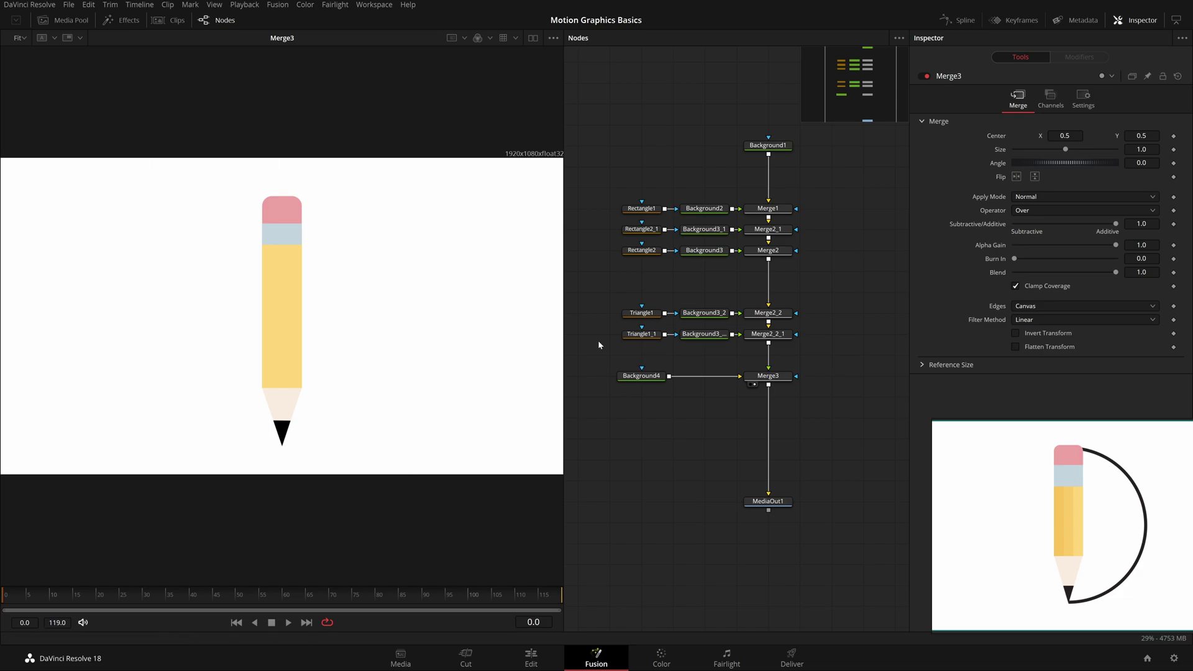
pyautogui.press('1')
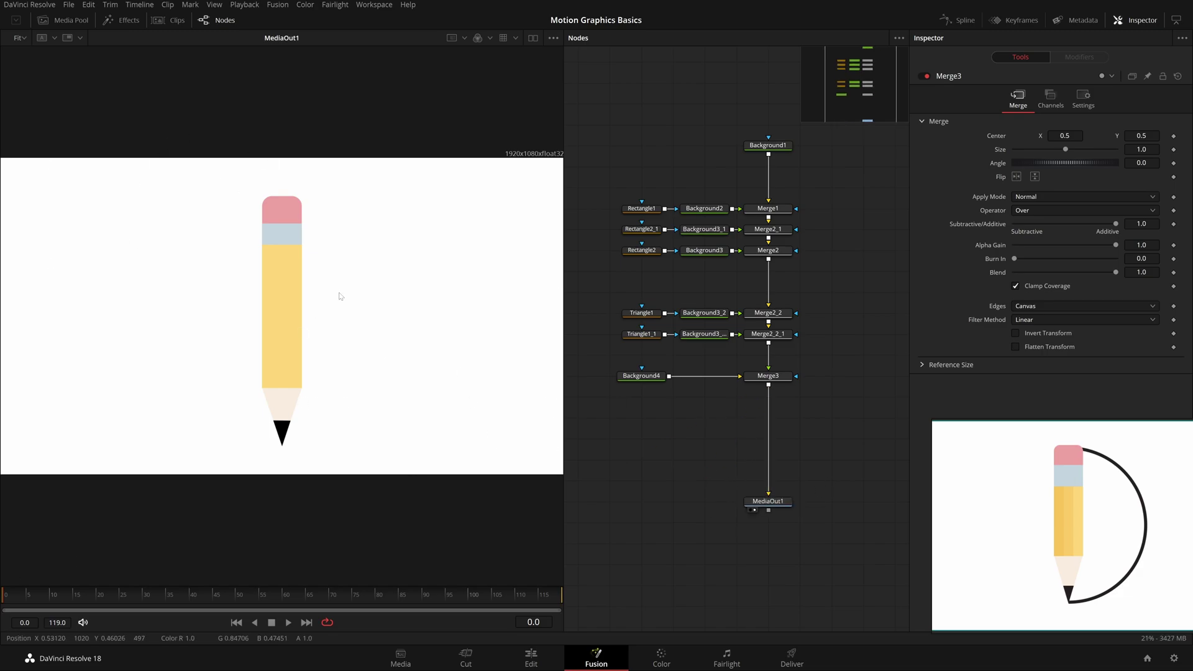
# Step: Arrange Background4, Merge3 and MediaOut1 in a separate column beside the pencil nodes, with Merge3 level with Merge2_2_1
pyautogui.moveTo(594, 179); pyautogui.dragTo(737, 345)
pyautogui.moveTo(816, 153); pyautogui.dragTo(721, 154)
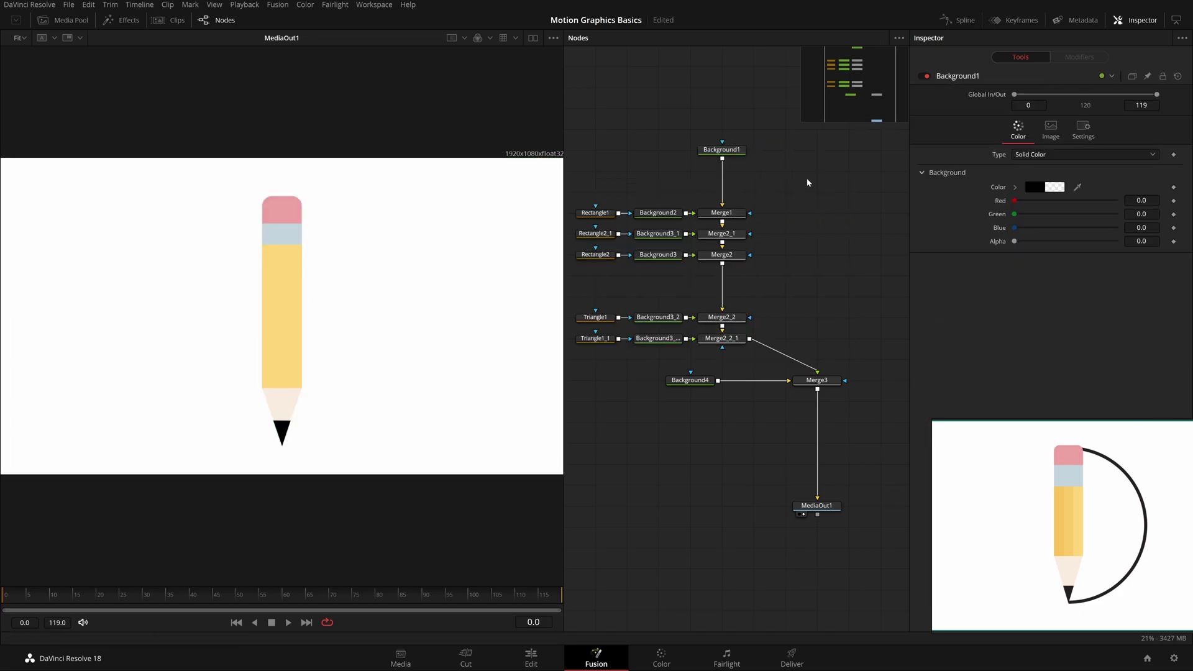
pyautogui.moveTo(836, 378); pyautogui.dragTo(867, 336)
pyautogui.moveTo(690, 379); pyautogui.dragTo(848, 274)
pyautogui.moveTo(809, 514); pyautogui.dragTo(841, 513)
pyautogui.moveTo(837, 279); pyautogui.dragTo(838, 505)
pyautogui.click(865, 428)
pyautogui.moveTo(865, 427); pyautogui.dragTo(879, 440)
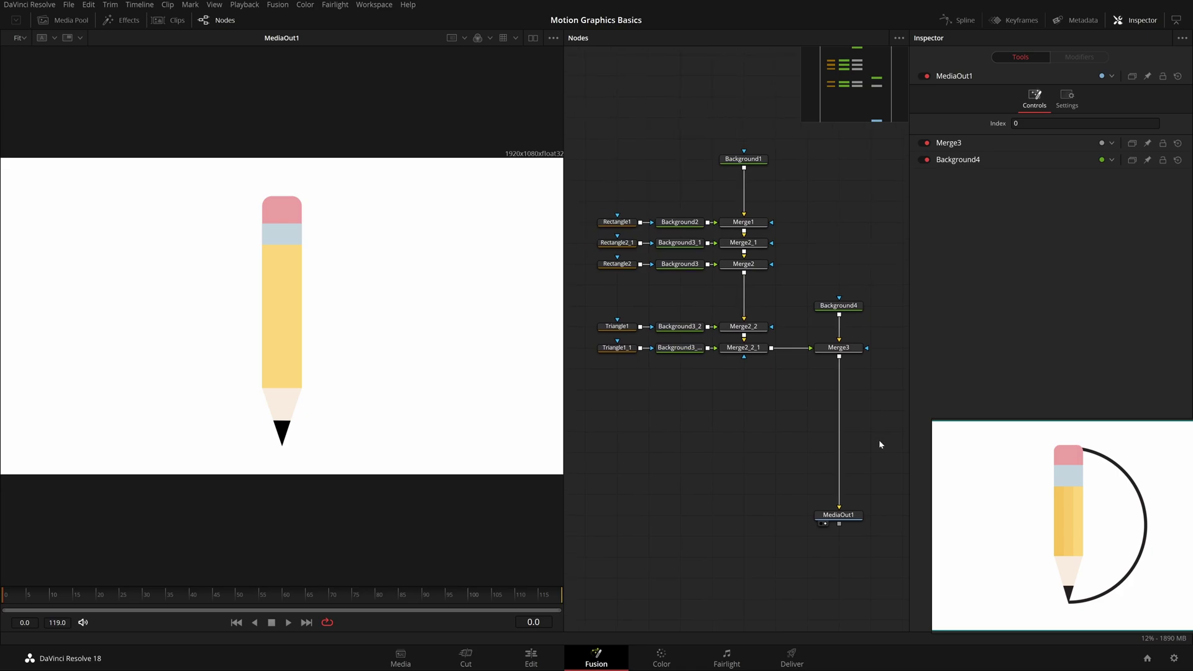
# Step: Move the pencil's node group farther from Merge3 and insert a Transform node between Merge2_2_1 and Merge3
pyautogui.moveTo(576, 115); pyautogui.dragTo(766, 413)
pyautogui.moveTo(748, 354); pyautogui.dragTo(717, 354)
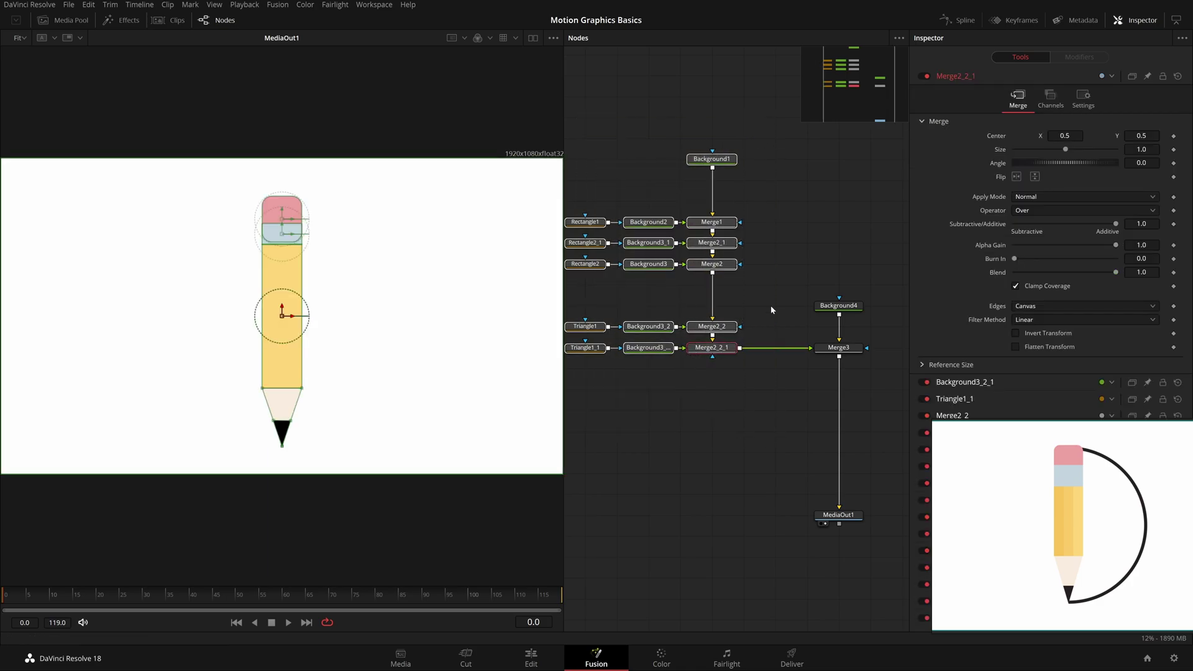
pyautogui.click(717, 354)
pyautogui.hotkey('shift', 'space')
pyautogui.write('bg')
pyautogui.press('BackSpace')
pyautogui.press('BackSpace')
pyautogui.write('xf')
pyautogui.press('Return')
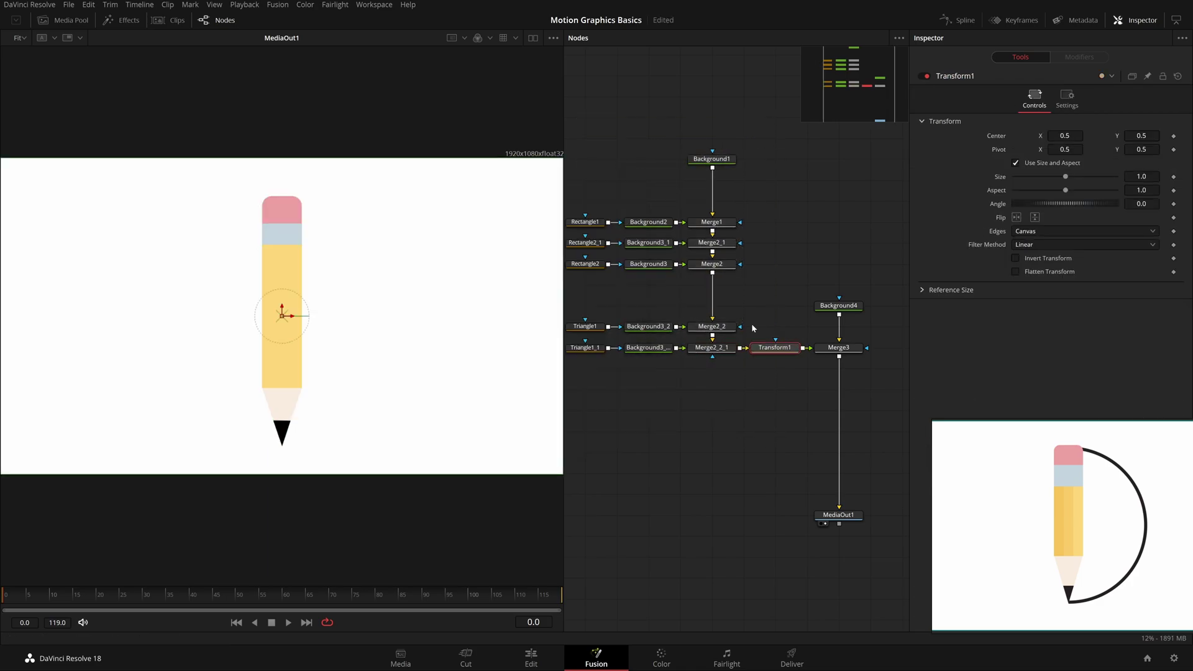
# Step: Try rotating the pencil about different pivot heights with Transform1, and restore Pivot Y to 0.5
pyautogui.moveTo(309, 316)
pyautogui.mouseDown()
pyautogui.moveTo(369, 369)
pyautogui.moveTo(299, 423)
pyautogui.moveTo(231, 222)
pyautogui.moveTo(380, 261)
pyautogui.mouseUp()
pyautogui.moveTo(1056, 204); pyautogui.dragTo(1075, 205)
pyautogui.doubleClick(1066, 208)
pyautogui.moveTo(1141, 149); pyautogui.dragTo(888, 149)
pyautogui.moveTo(1076, 204)
pyautogui.mouseDown()
pyautogui.moveTo(1095, 204)
pyautogui.moveTo(1068, 207)
pyautogui.mouseUp()
pyautogui.doubleClick(1068, 208)
pyautogui.moveTo(1141, 149)
pyautogui.mouseDown()
pyautogui.moveTo(1192, 149)
pyautogui.moveTo(1130, 149)
pyautogui.moveTo(1154, 149)
pyautogui.mouseUp()
pyautogui.moveTo(1072, 204); pyautogui.dragTo(1063, 210)
pyautogui.doubleClick(1064, 207)
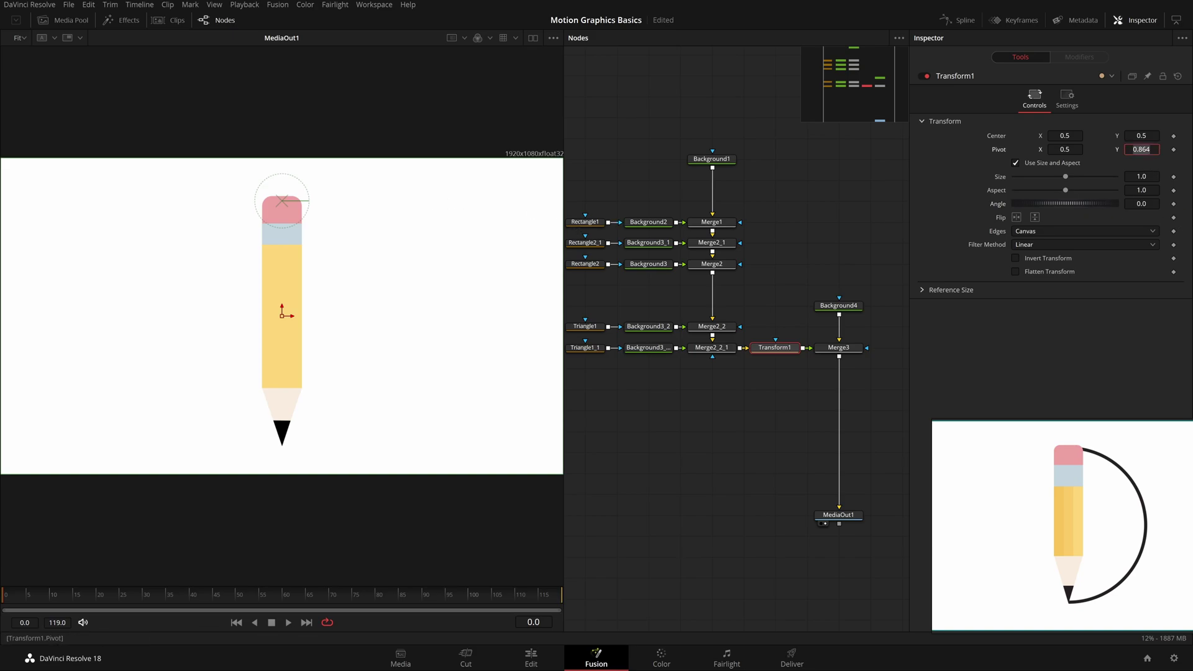
pyautogui.write('.5')
pyautogui.press('Tab')
pyautogui.click(861, 228)
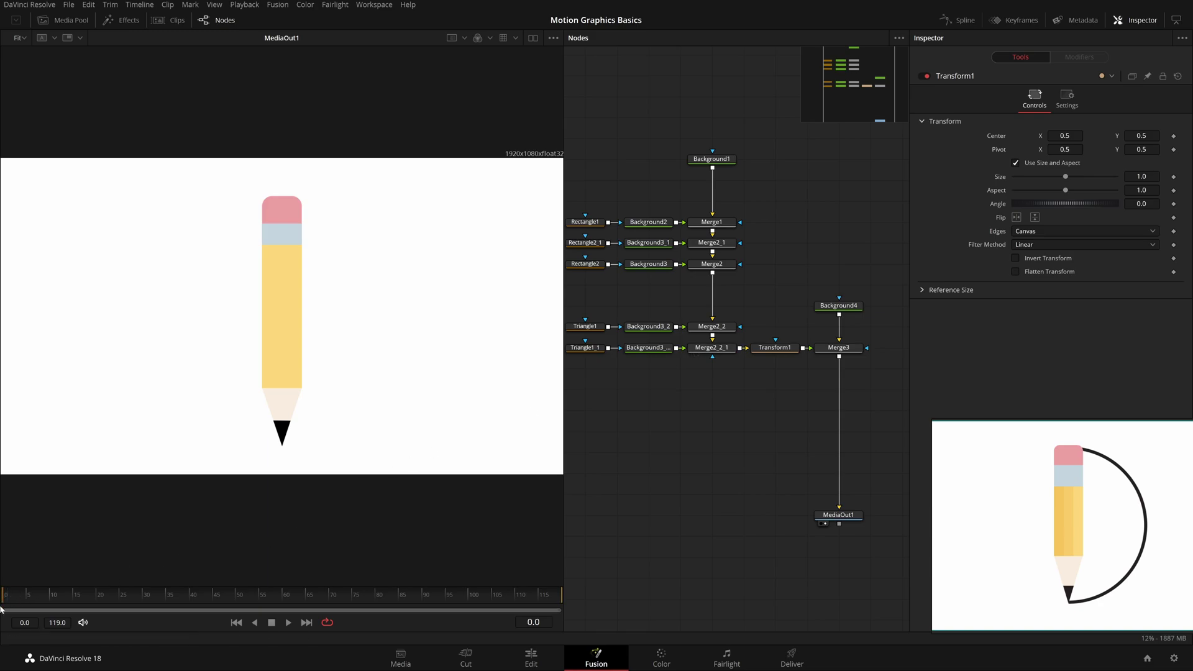
# Step: Keyframe Transform1's Angle from 0 at frame 0 to 360 at frame 119, and play the rotation
pyautogui.click(1173, 205)
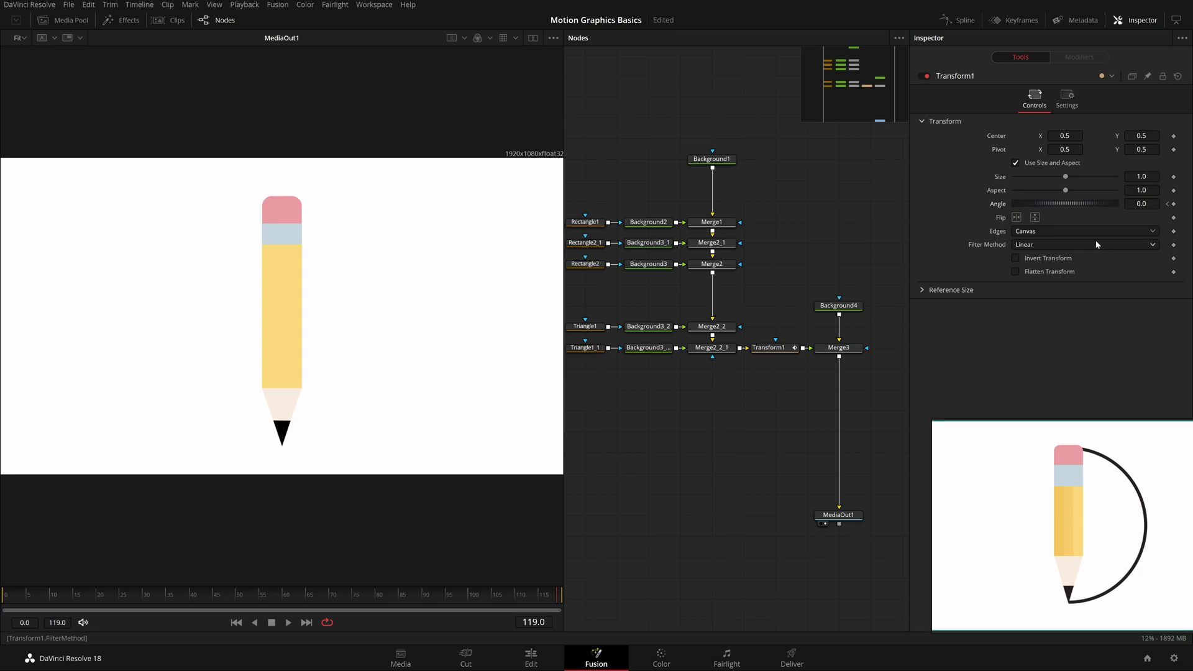
pyautogui.doubleClick(1141, 203)
pyautogui.write('360')
pyautogui.press('Return')
pyautogui.click(161, 600)
pyautogui.press('space')
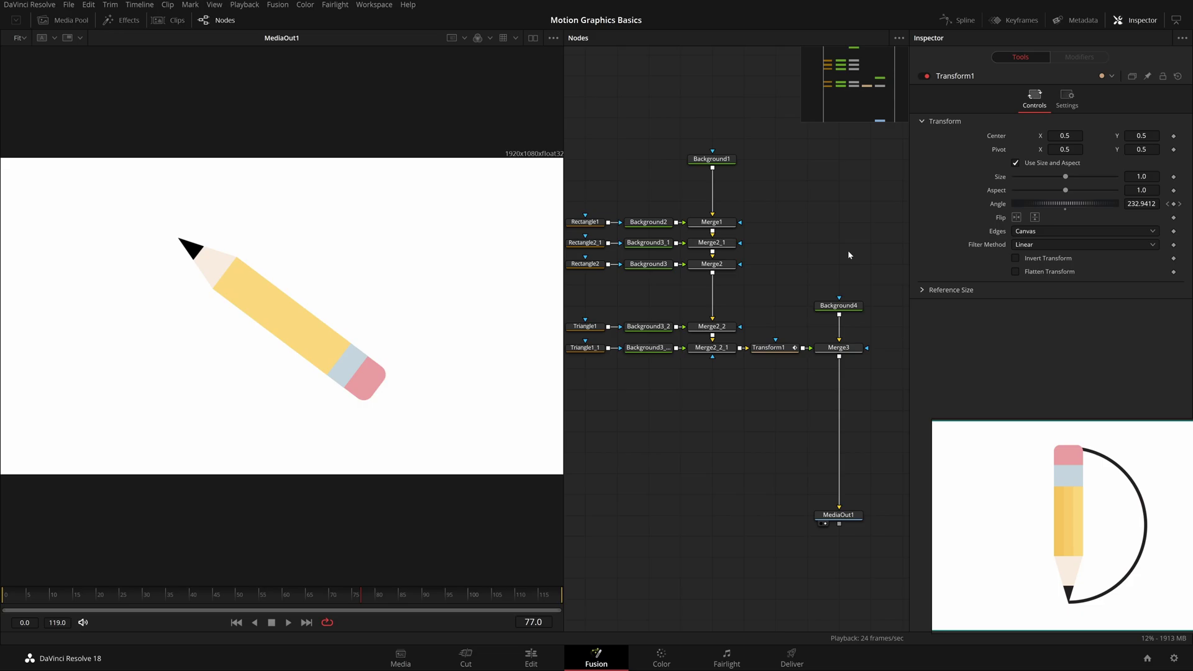
# Step: Open the Spline editor, display Transform1's Angle curve and review the editor's display options
pyautogui.click(962, 22)
pyautogui.moveTo(745, 288); pyautogui.dragTo(789, 185)
pyautogui.click(814, 246)
pyautogui.click(17, 395)
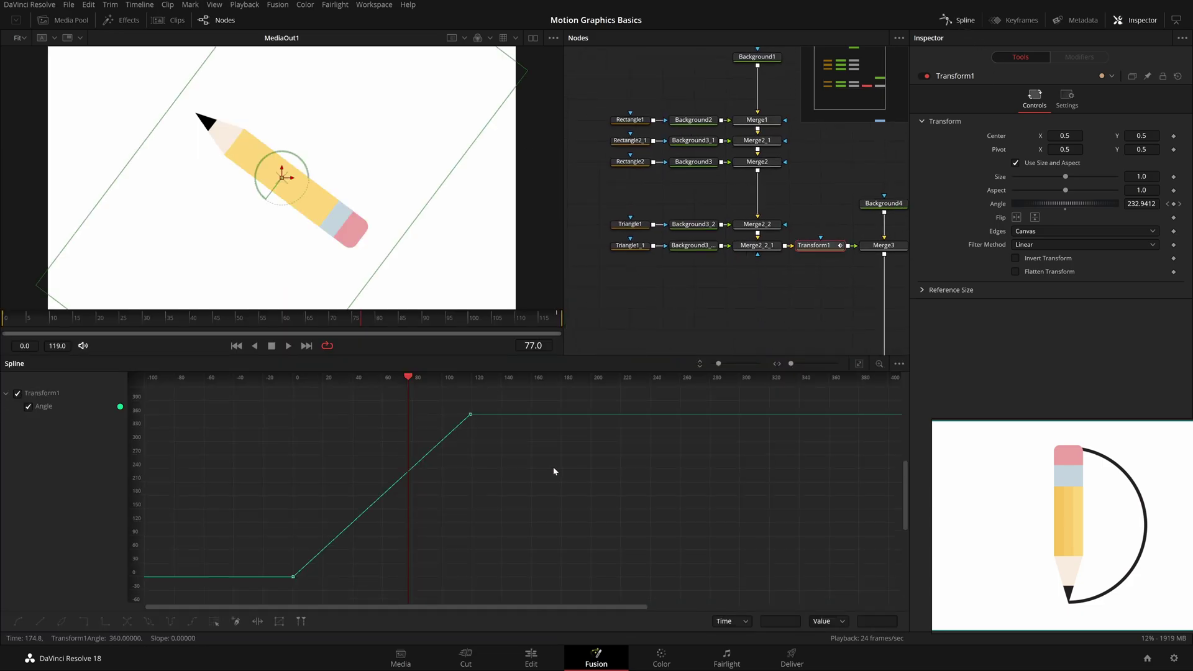
pyautogui.moveTo(521, 411); pyautogui.dragTo(693, 401)
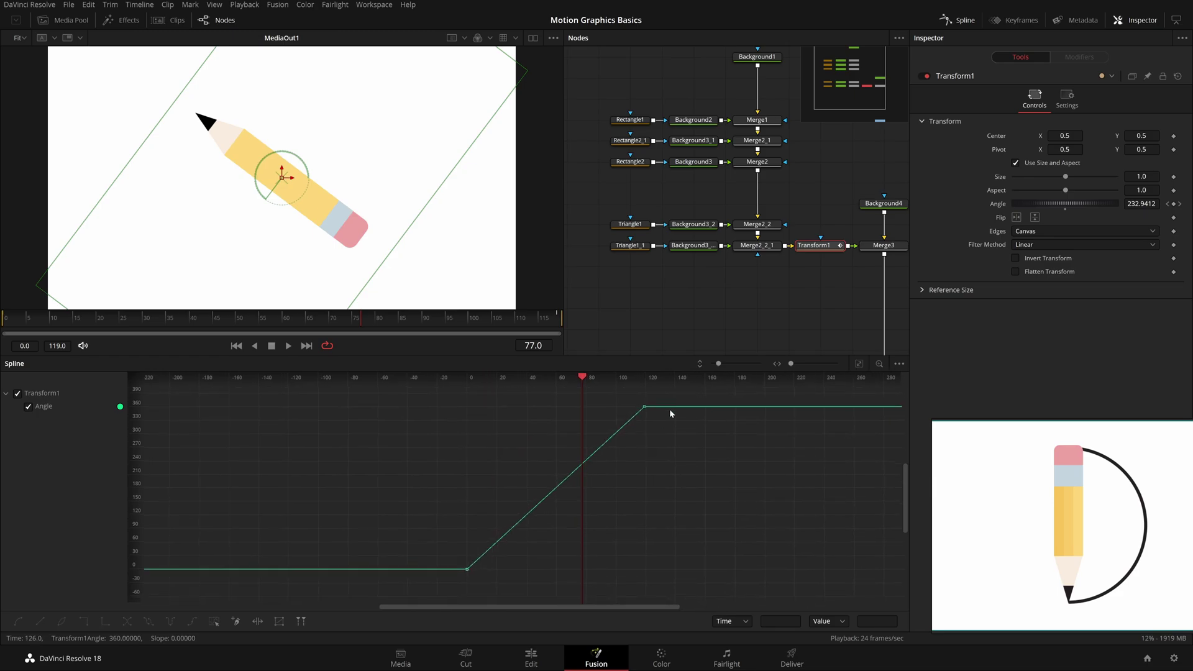
pyautogui.click(899, 364)
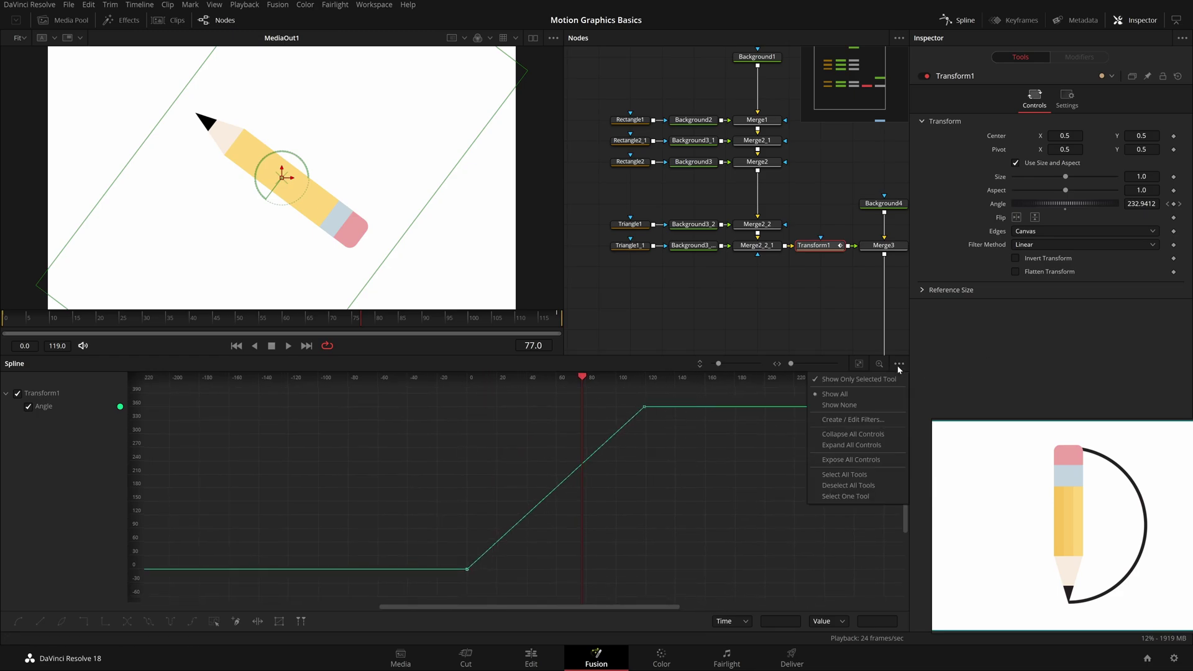
pyautogui.click(827, 248)
pyautogui.click(831, 257)
pyautogui.click(829, 248)
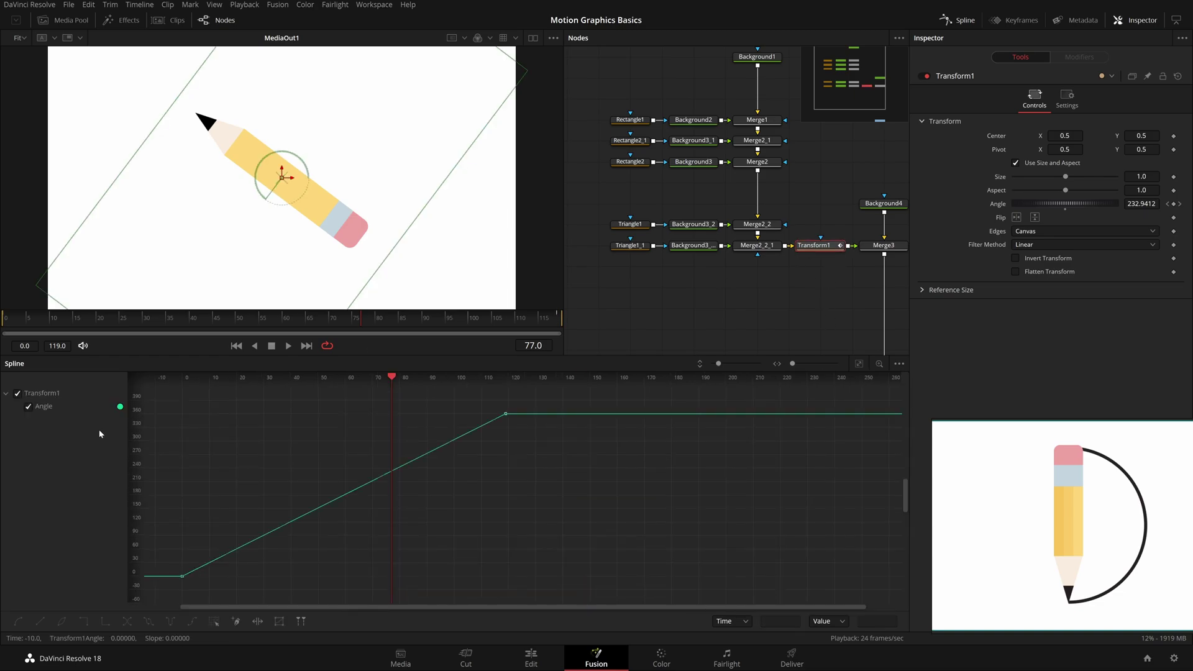
# Step: Examine the first and last keyframes of the Angle curve and their handles, scrubbing to frame 46
pyautogui.moveTo(563, 483); pyautogui.dragTo(774, 479)
pyautogui.moveTo(731, 396); pyautogui.dragTo(644, 433)
pyautogui.click(394, 572)
pyautogui.click(717, 410)
pyautogui.click(394, 572)
pyautogui.moveTo(250, 319)
pyautogui.mouseDown()
pyautogui.moveTo(4, 336)
pyautogui.moveTo(446, 398)
pyautogui.moveTo(682, 402)
pyautogui.moveTo(415, 454)
pyautogui.moveTo(218, 434)
pyautogui.mouseUp()
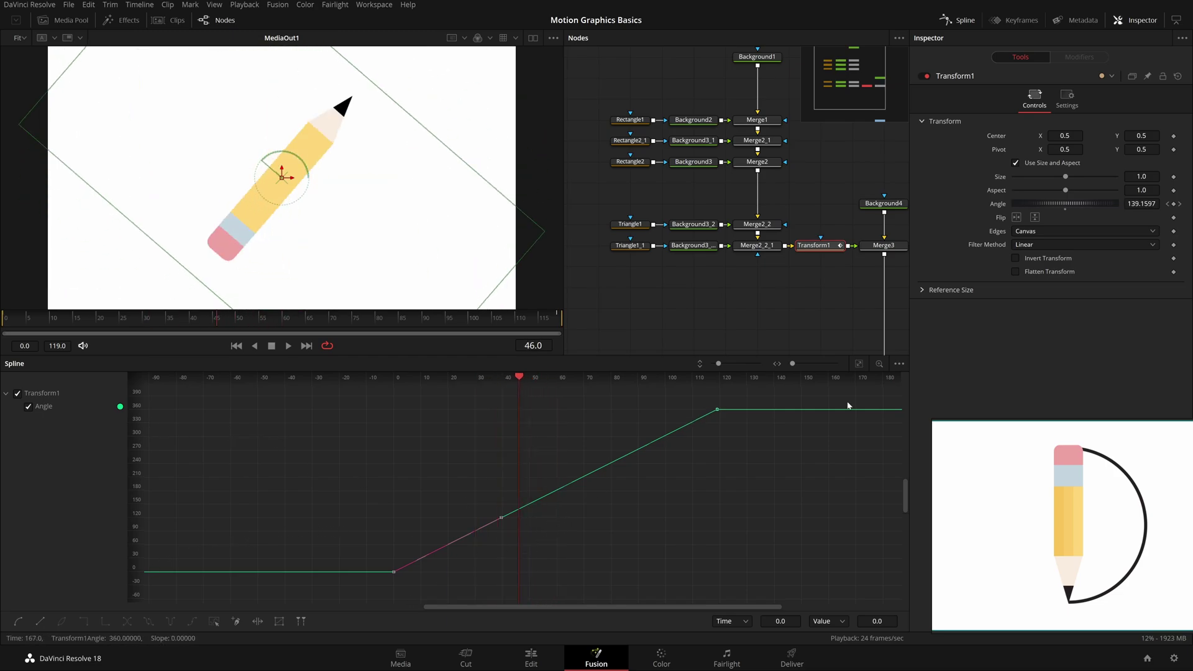
pyautogui.moveTo(752, 395); pyautogui.dragTo(259, 587)
pyautogui.click(860, 363)
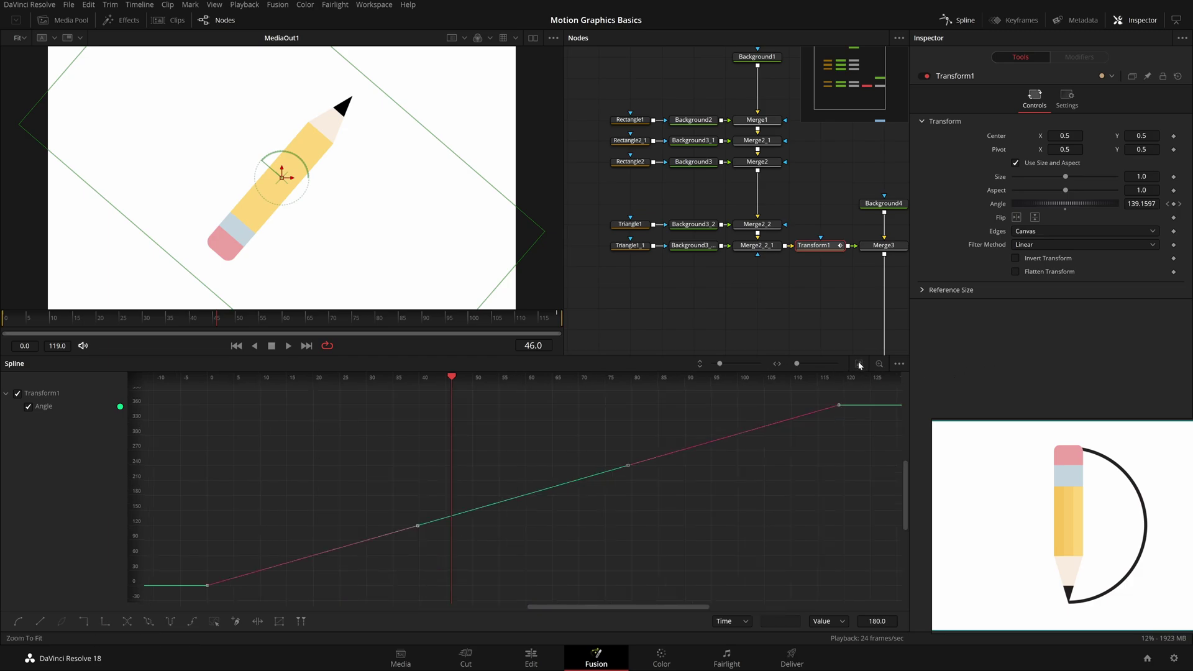
pyautogui.click(419, 498)
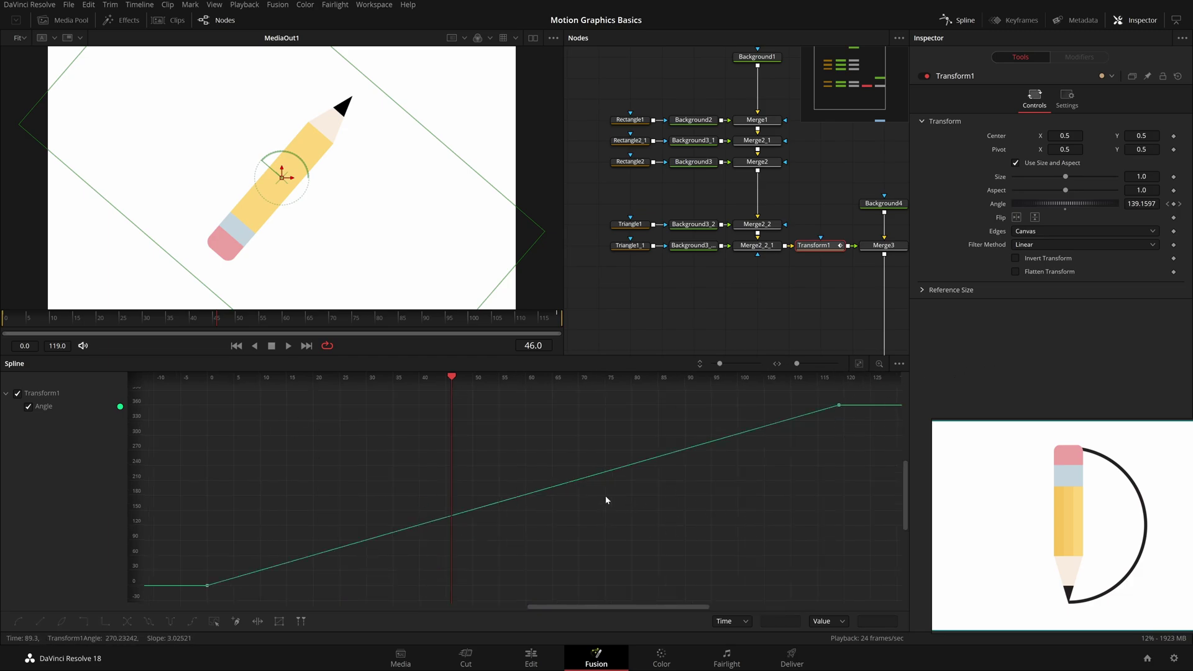
# Step: Try bending the Angle curve by raising the first keyframe's handle, and undo the change
pyautogui.hotkey('ctrl', 'a')
pyautogui.moveTo(417, 530)
pyautogui.mouseDown()
pyautogui.moveTo(413, 552)
pyautogui.moveTo(407, 501)
pyautogui.moveTo(425, 502)
pyautogui.mouseUp()
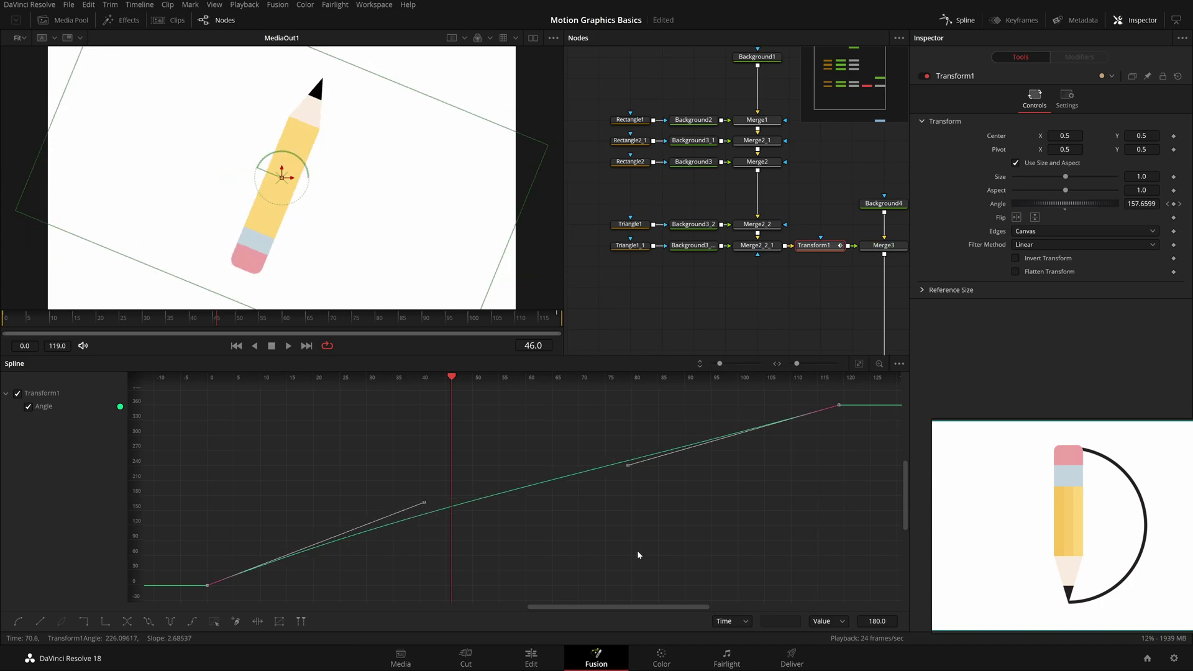
pyautogui.hotkey('ctrl', 'z')
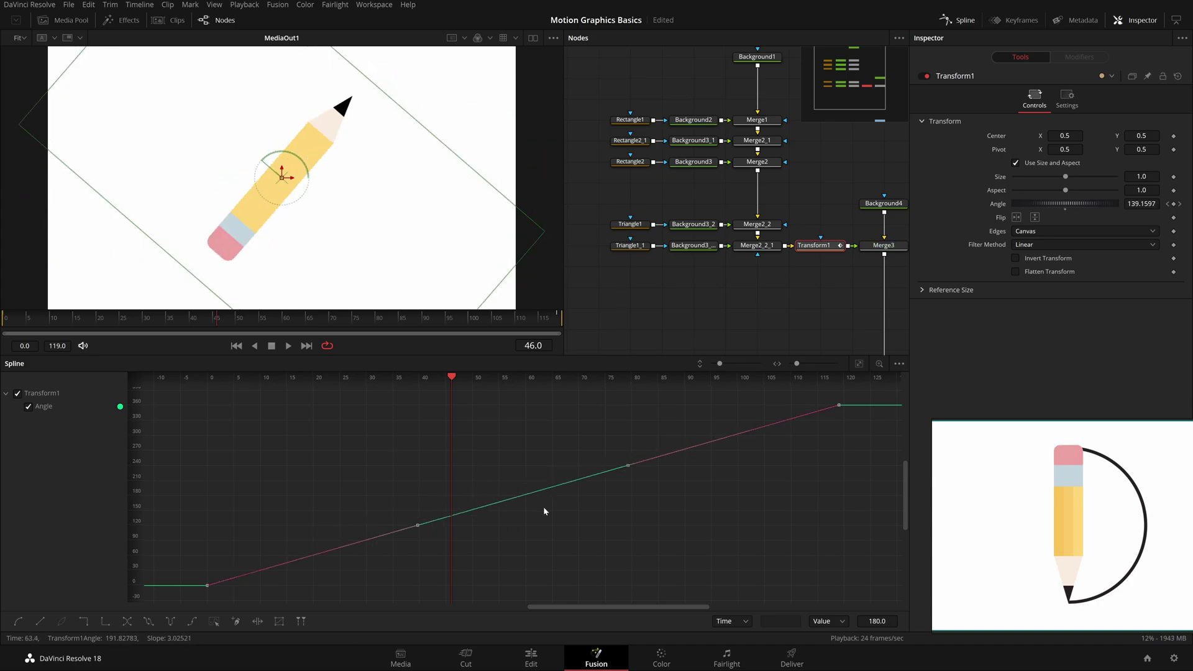
# Step: Flatten the handles of both Angle keyframes so the rotation eases in and out
pyautogui.press('f')
pyautogui.click(743, 305)
pyautogui.click(828, 247)
pyautogui.moveTo(433, 514); pyautogui.dragTo(548, 522)
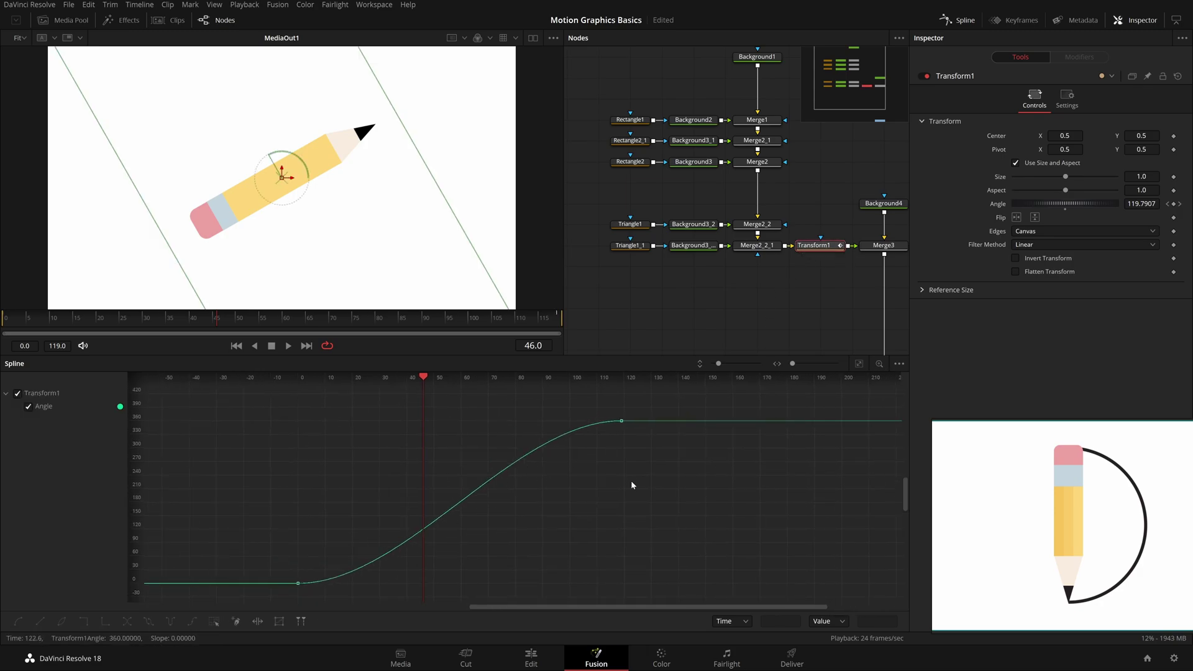
# Step: Play the eased rotation from the first frame, close the Spline editor and save the project
pyautogui.press('Home')
pyautogui.press('space')
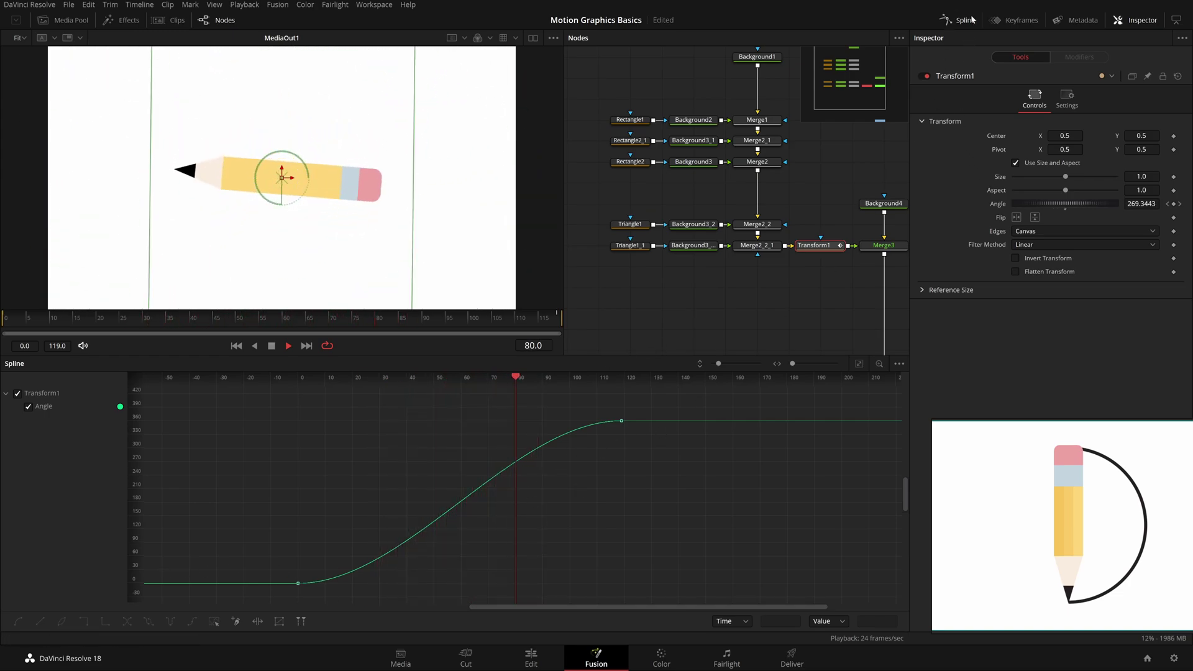
pyautogui.click(965, 20)
pyautogui.hotkey('ctrl', 's')
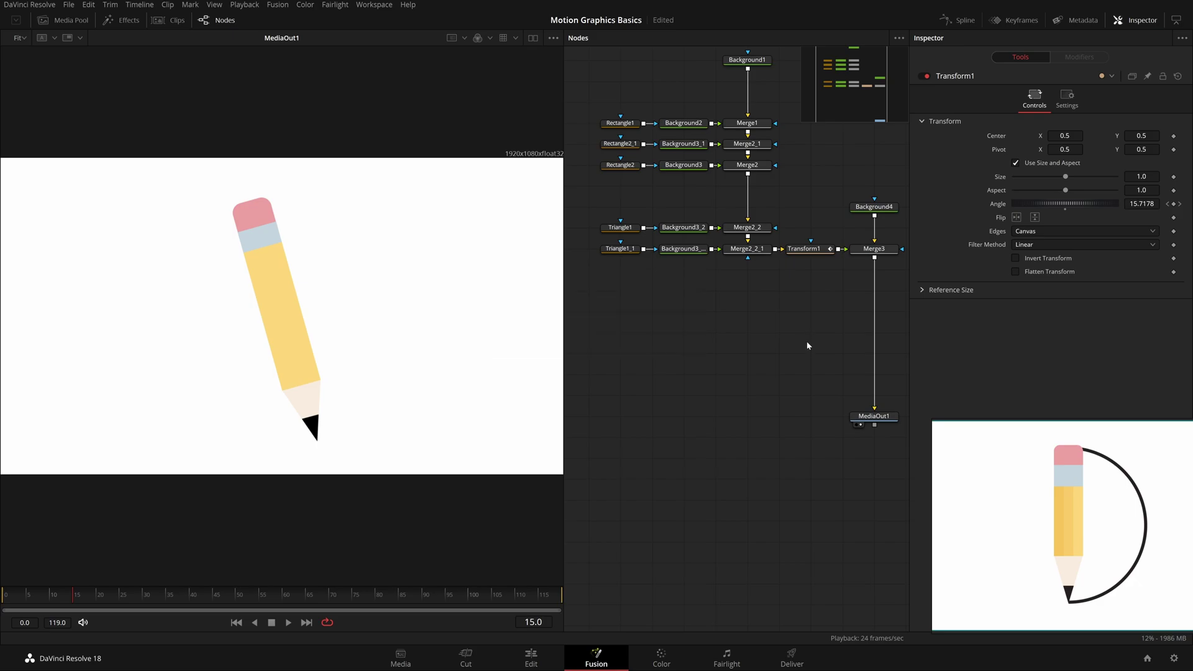
# Step: Move Transform1, Background4, Merge3 and MediaOut1 well below the pencil nodes, with Transform1 directly under Merge2_2_1
pyautogui.moveTo(817, 203); pyautogui.dragTo(852, 389)
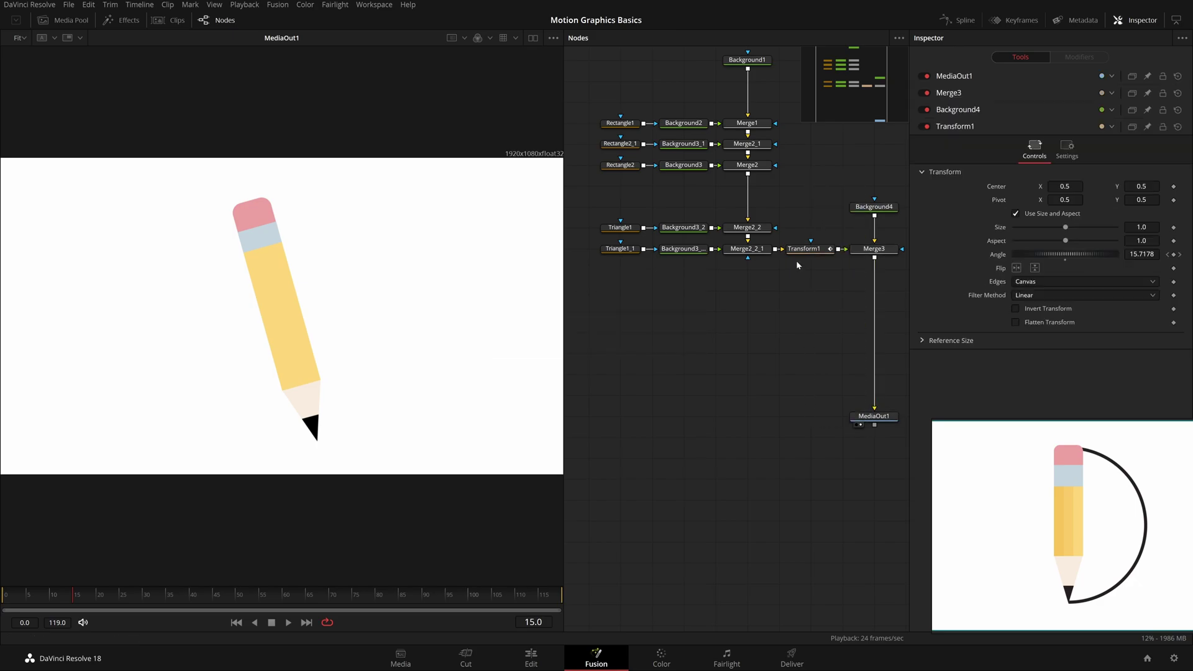
pyautogui.moveTo(833, 181); pyautogui.dragTo(820, 572)
pyautogui.moveTo(794, 287); pyautogui.dragTo(808, 284)
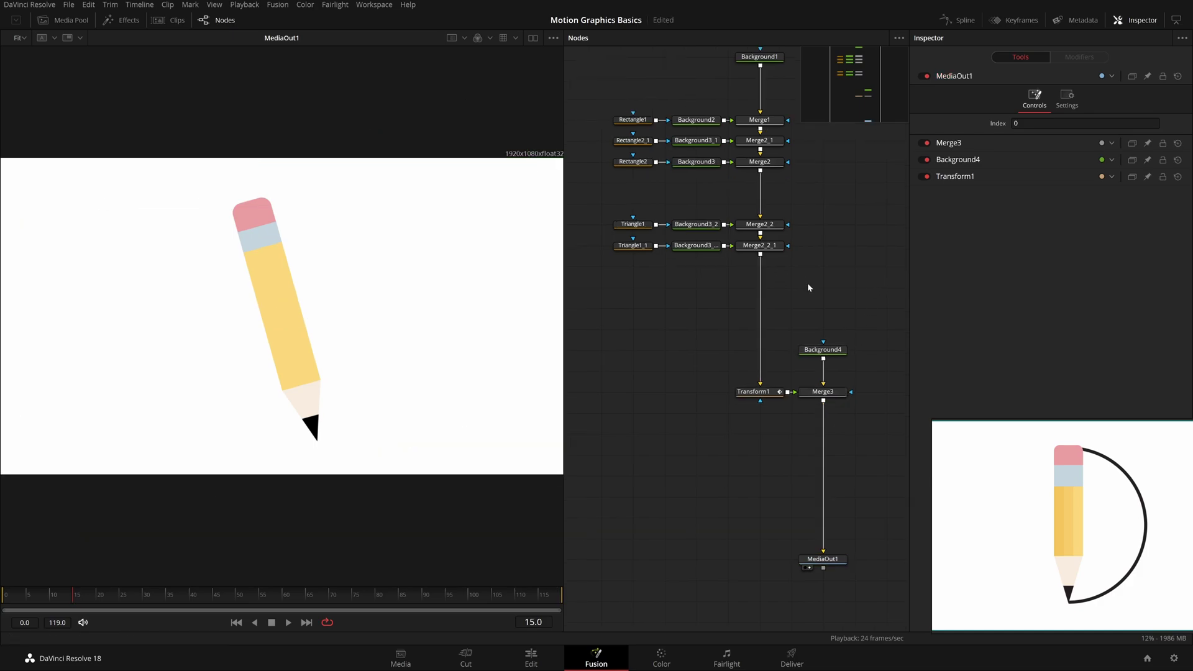
# Step: Return to frame 0, merge a new Background node after Merge2_2_1, and align both new nodes below the triangle rows
pyautogui.click(3, 593)
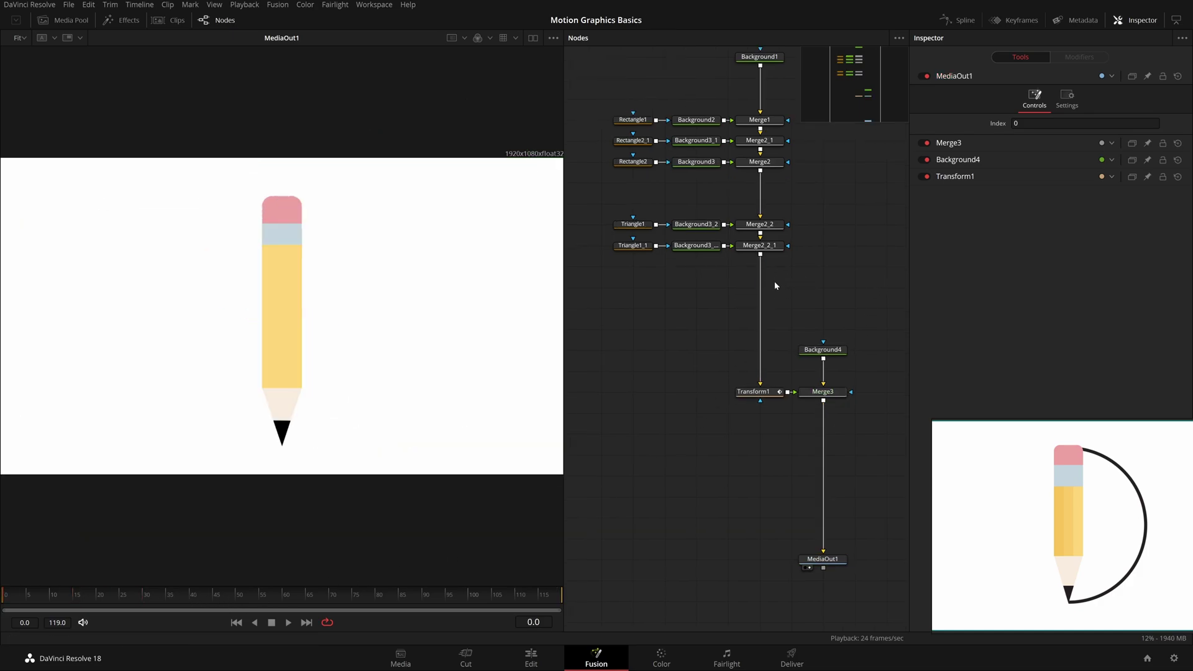
pyautogui.click(759, 245)
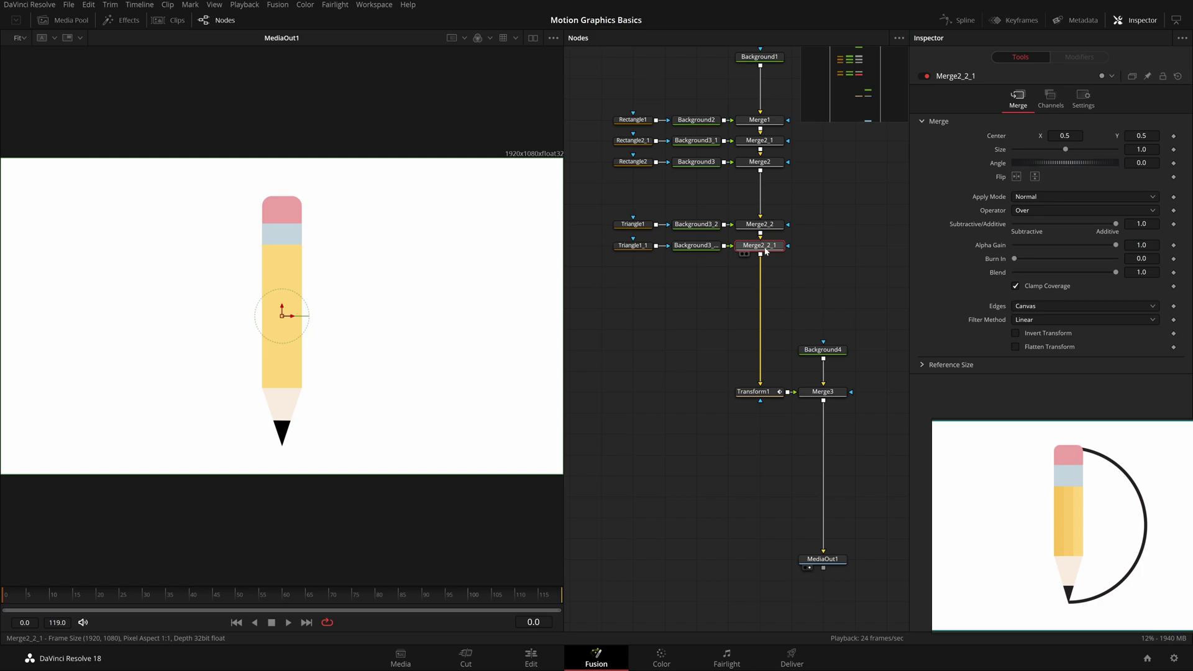
pyautogui.hotkey('shift', 'space')
pyautogui.write('bg')
pyautogui.press('Return')
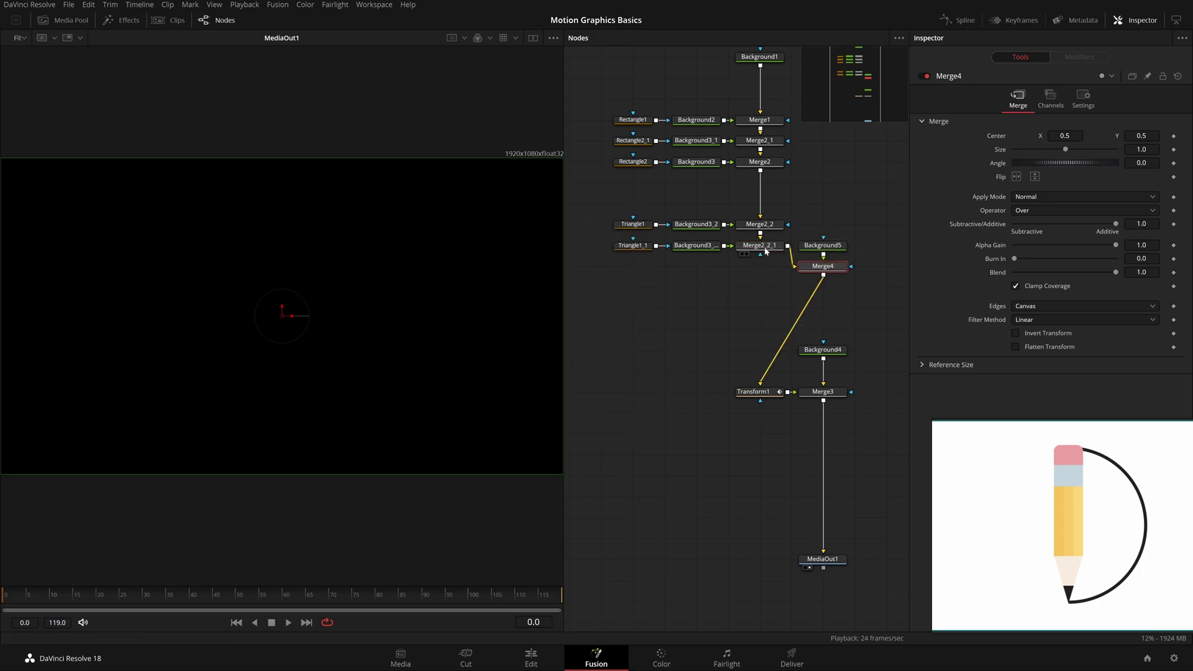
pyautogui.moveTo(833, 269); pyautogui.dragTo(771, 289)
pyautogui.moveTo(819, 248); pyautogui.dragTo(696, 296)
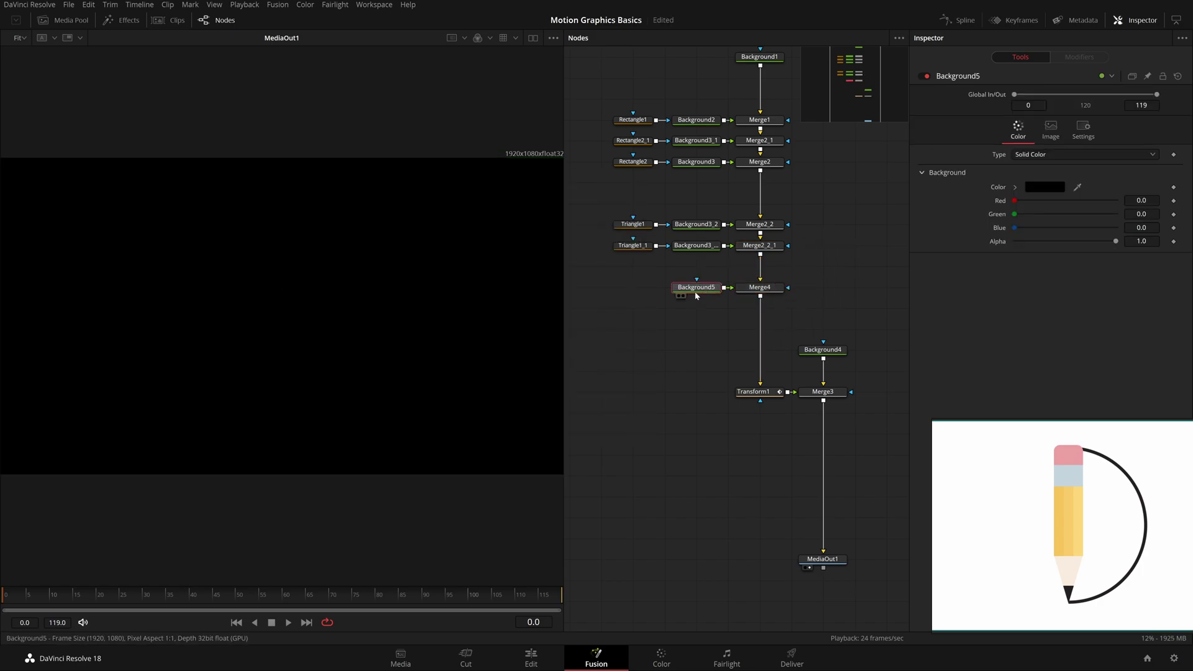
pyautogui.hotkey('shift', 'space')
pyautogui.write('elli')
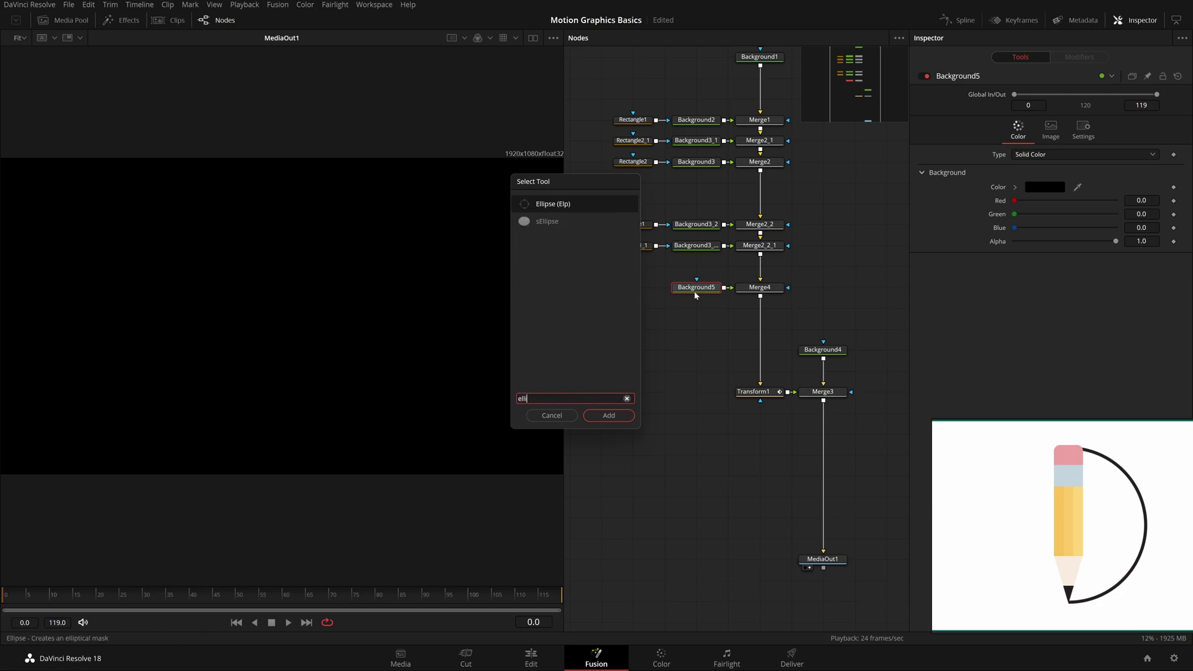
pyautogui.press('BackSpace')
pyautogui.press('BackSpace')
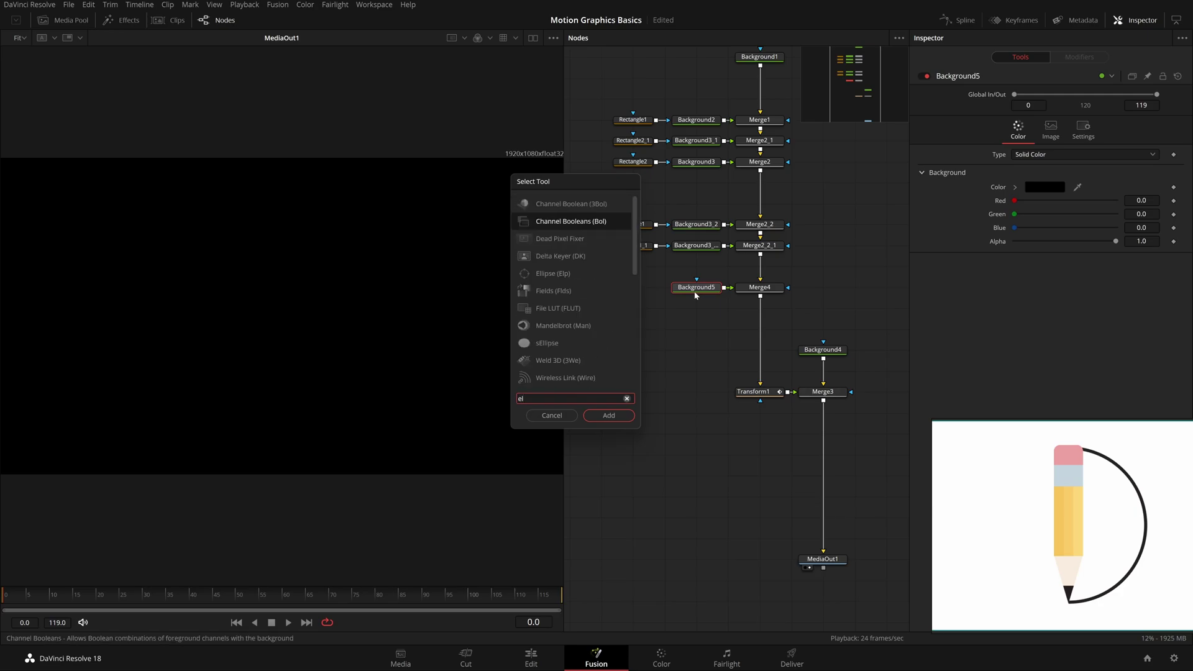
pyautogui.write('p')
pyautogui.press('Return')
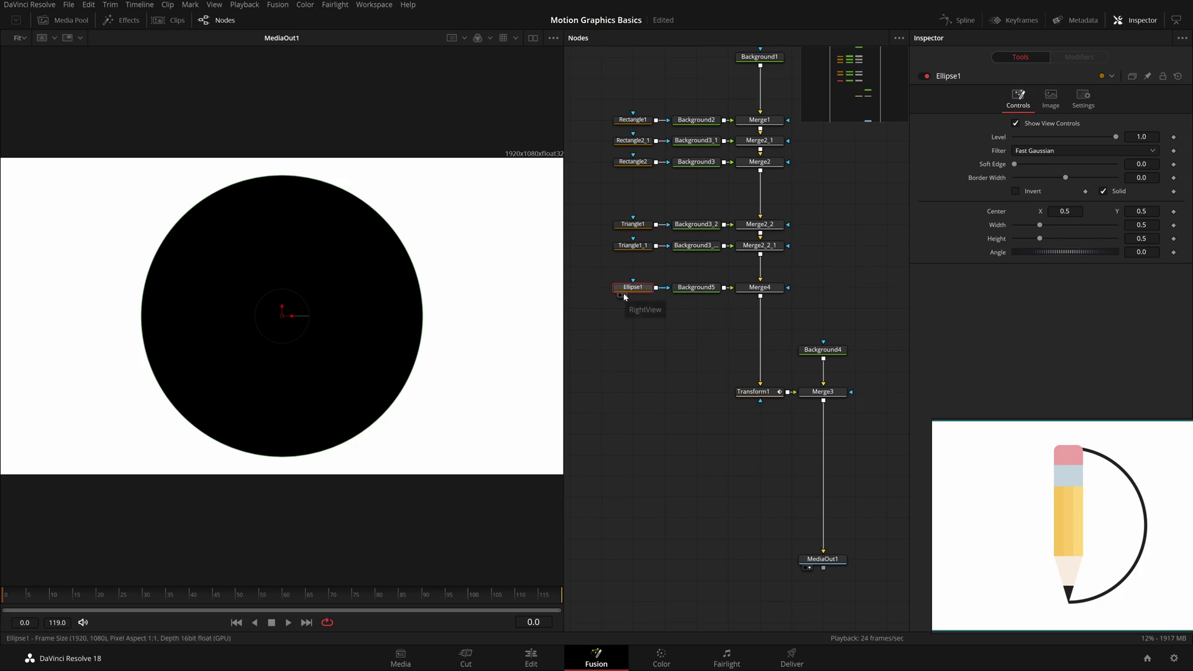
pyautogui.hotkey('ctrl', 'z')
# Step: Add an Ellipse effect mask to Background5, turn off Solid and set its border width to 0.0042
pyautogui.rightClick(247, 311)
pyautogui.moveTo(314, 490)
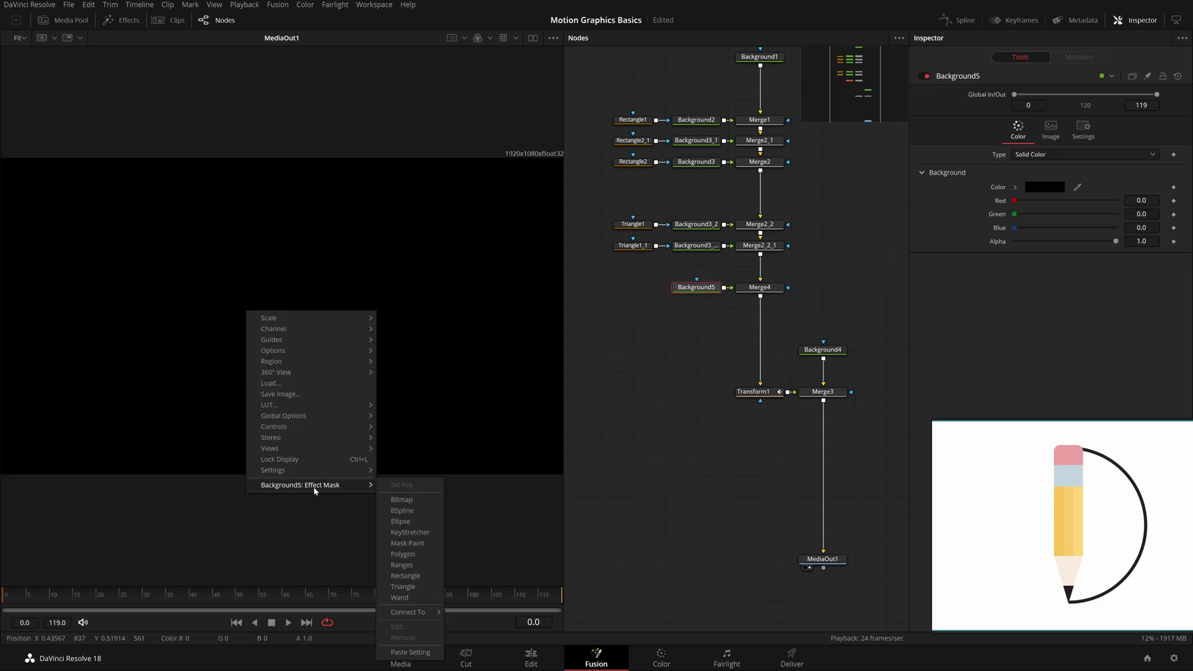
pyautogui.click(419, 523)
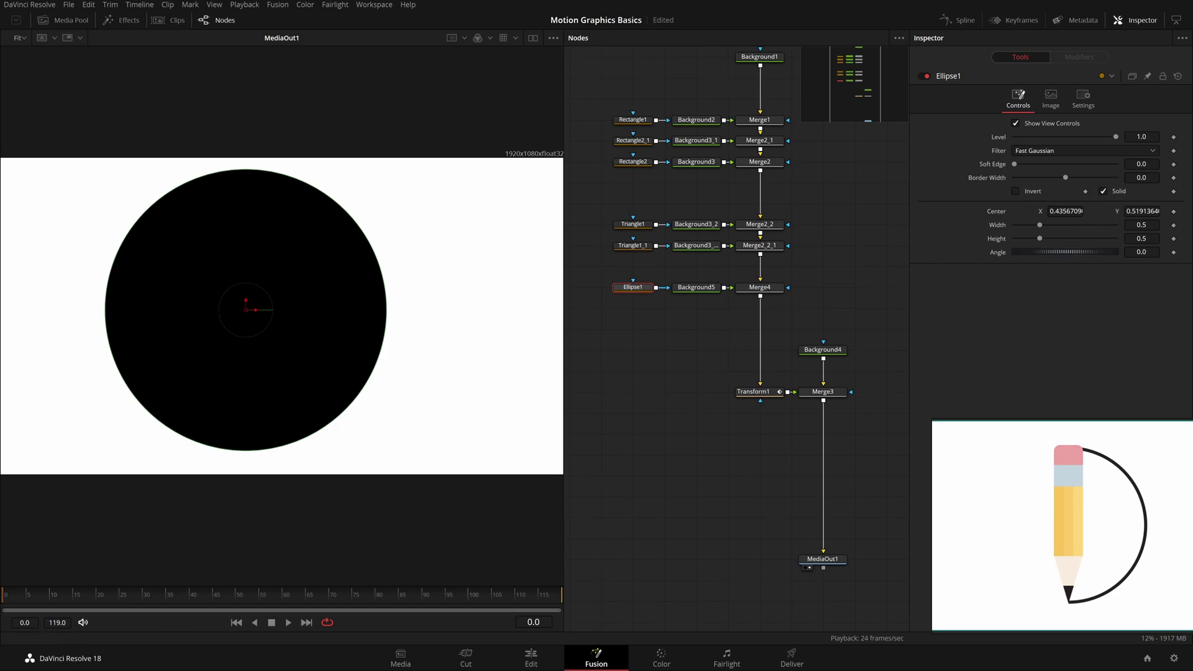
pyautogui.click(1103, 191)
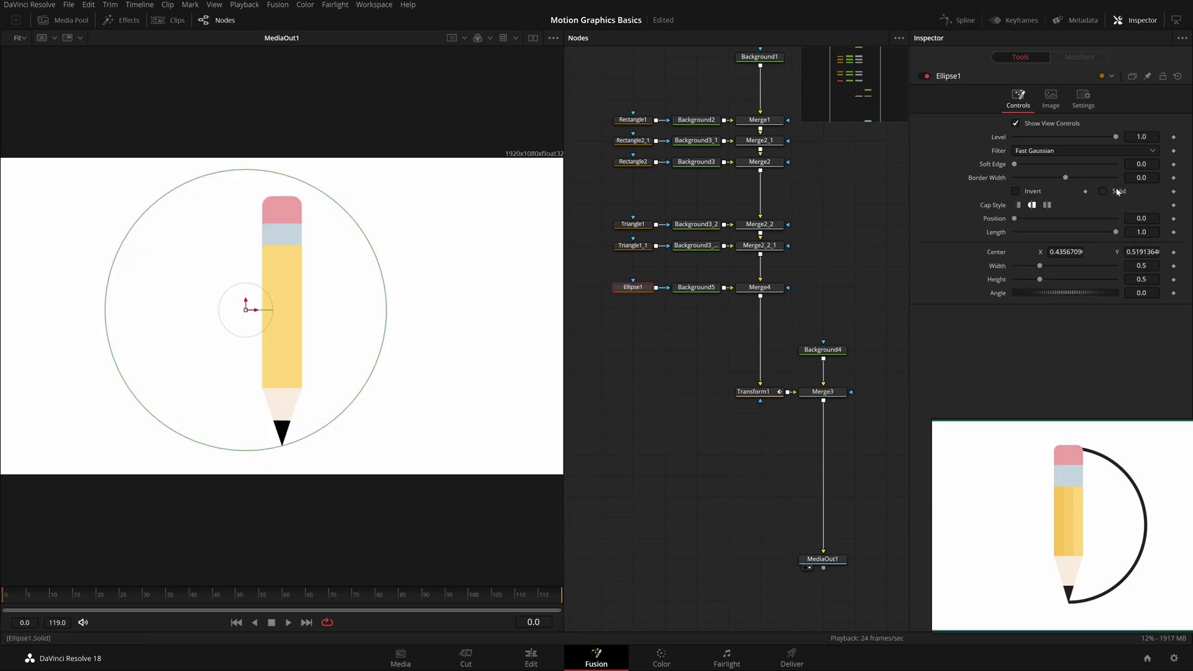
pyautogui.moveTo(1141, 178); pyautogui.dragTo(1167, 177)
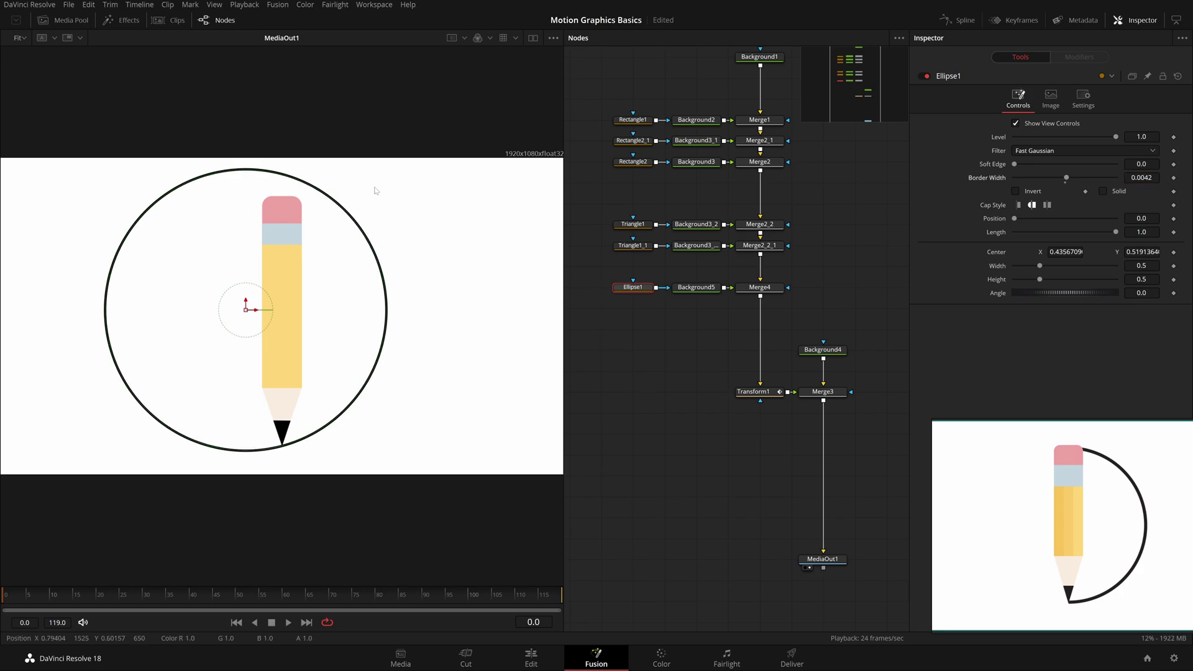
# Step: Center the ellipse mask in the frame at X 0.5 and Y 0.5
pyautogui.click(1065, 252)
pyautogui.write('.5')
pyautogui.press('Tab')
pyautogui.write('.5')
pyautogui.press('Tab')
pyautogui.click(954, 321)
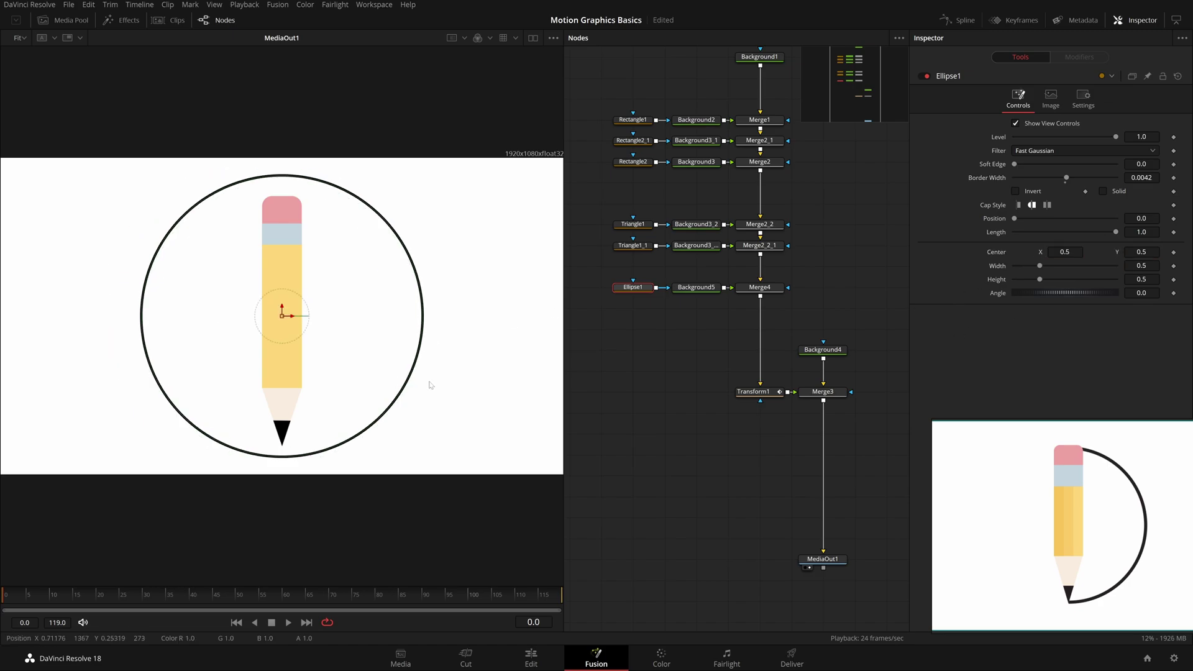
# Step: Shrink the circle to about 0.443 wide and high and lower its center to Y about 0.4845, spanning the pencil from eraser to tip
pyautogui.moveTo(400, 405); pyautogui.dragTo(375, 404)
pyautogui.moveTo(281, 307); pyautogui.dragTo(285, 311)
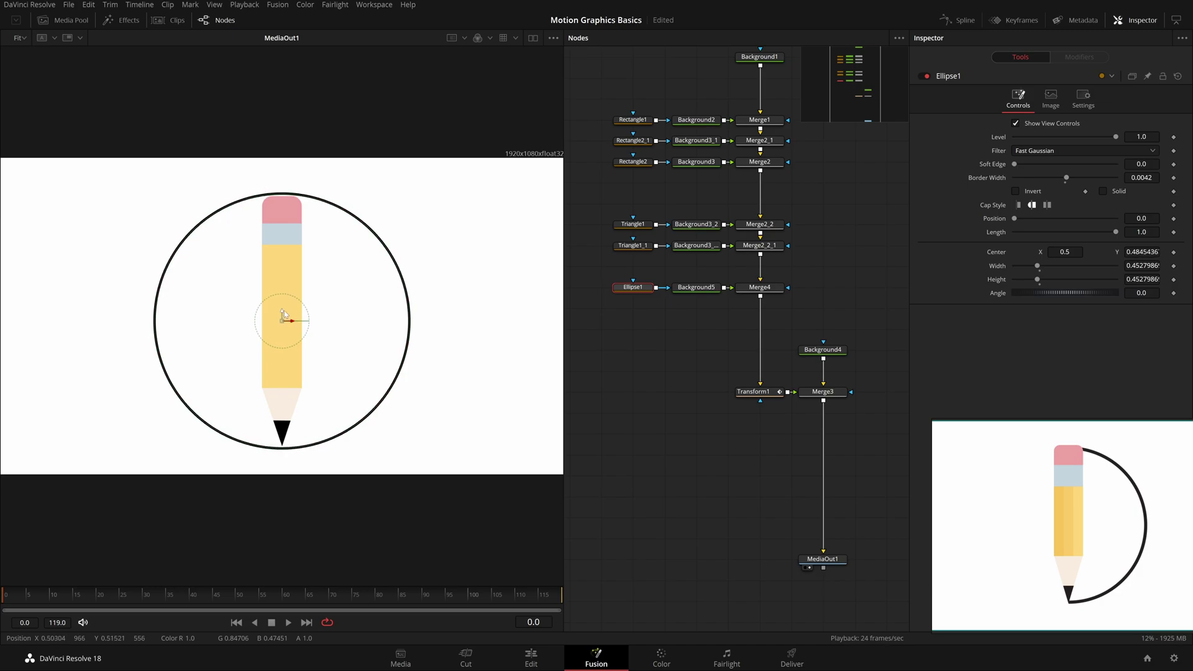
pyautogui.scroll(3, 285, 308)
pyautogui.moveTo(382, 304); pyautogui.dragTo(389, 268)
pyautogui.moveTo(488, 480); pyautogui.dragTo(482, 477)
pyautogui.click(673, 420)
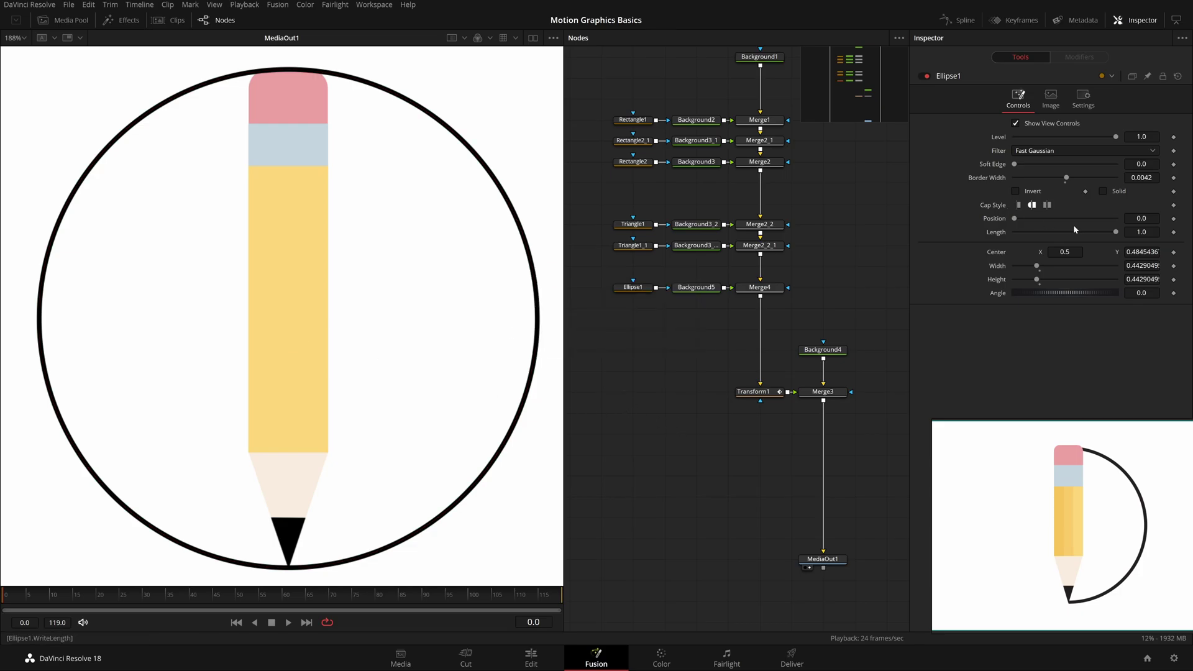
# Step: Shorten the ellipse outline's length to 0.749 and give its ends a flat cap style
pyautogui.click(1104, 190)
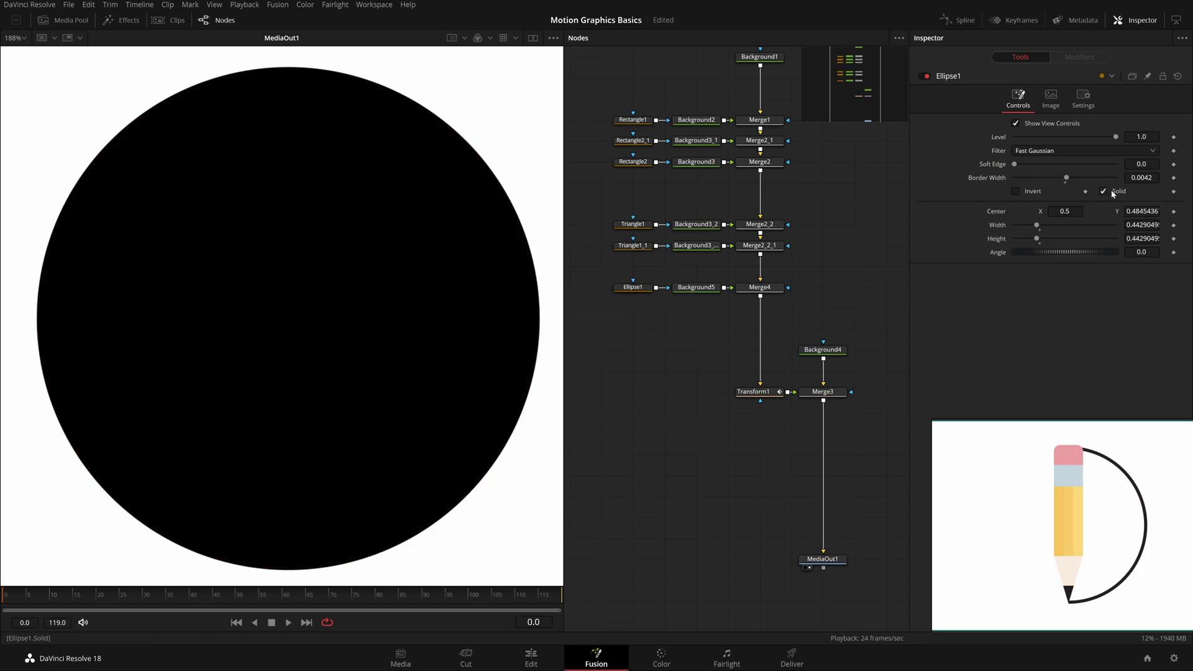
pyautogui.click(1103, 191)
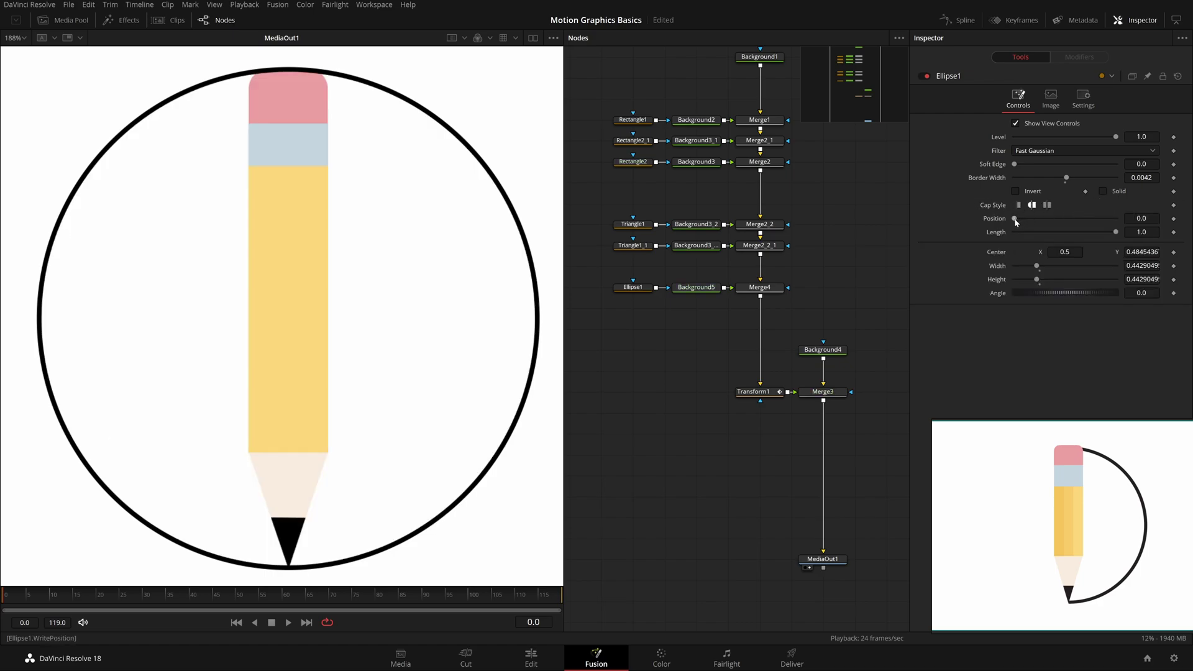
pyautogui.moveTo(1115, 233)
pyautogui.mouseDown()
pyautogui.moveTo(1044, 234)
pyautogui.moveTo(1090, 250)
pyautogui.mouseUp()
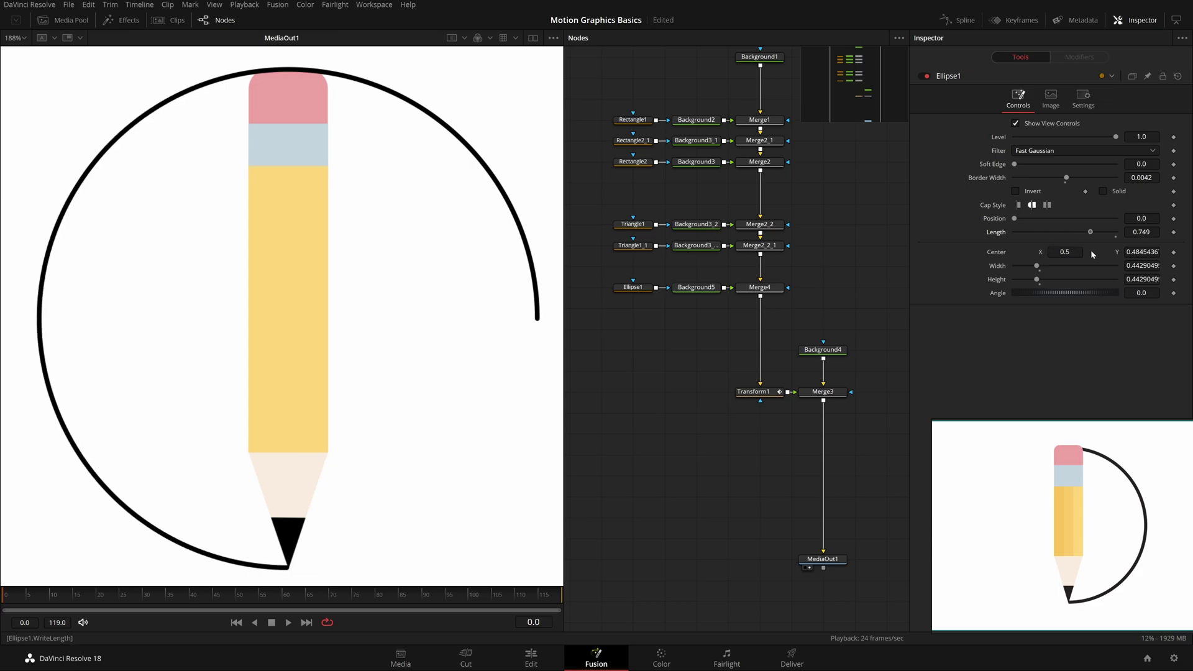
pyautogui.scroll(6, 283, 547)
pyautogui.click(1032, 205)
pyautogui.click(1019, 205)
pyautogui.hotkey('ctrl', 'f')
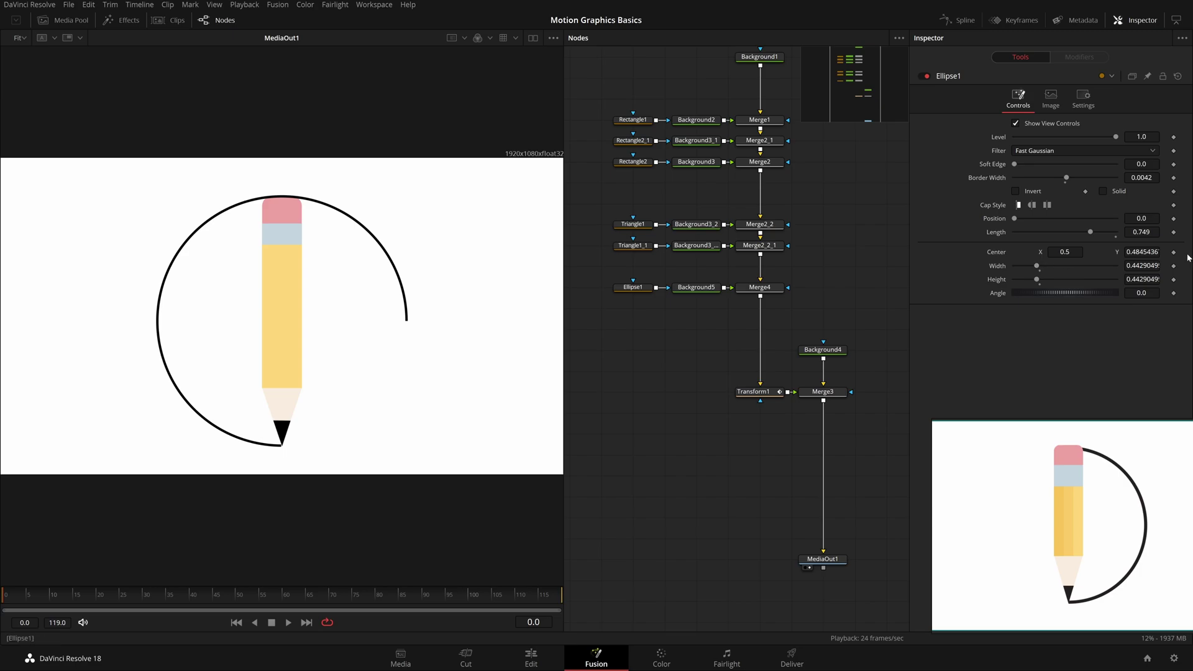
# Step: Set the ellipse outline's position to 0.268 and length to 0.482 so the arc runs from the eraser to the pencil tip
pyautogui.moveTo(1014, 219)
pyautogui.mouseDown()
pyautogui.moveTo(1051, 219)
pyautogui.moveTo(1031, 219)
pyautogui.mouseUp()
pyautogui.moveTo(1141, 218)
pyautogui.mouseDown()
pyautogui.moveTo(1126, 231)
pyautogui.moveTo(1142, 232)
pyautogui.mouseUp()
pyautogui.scroll(5, 280, 434)
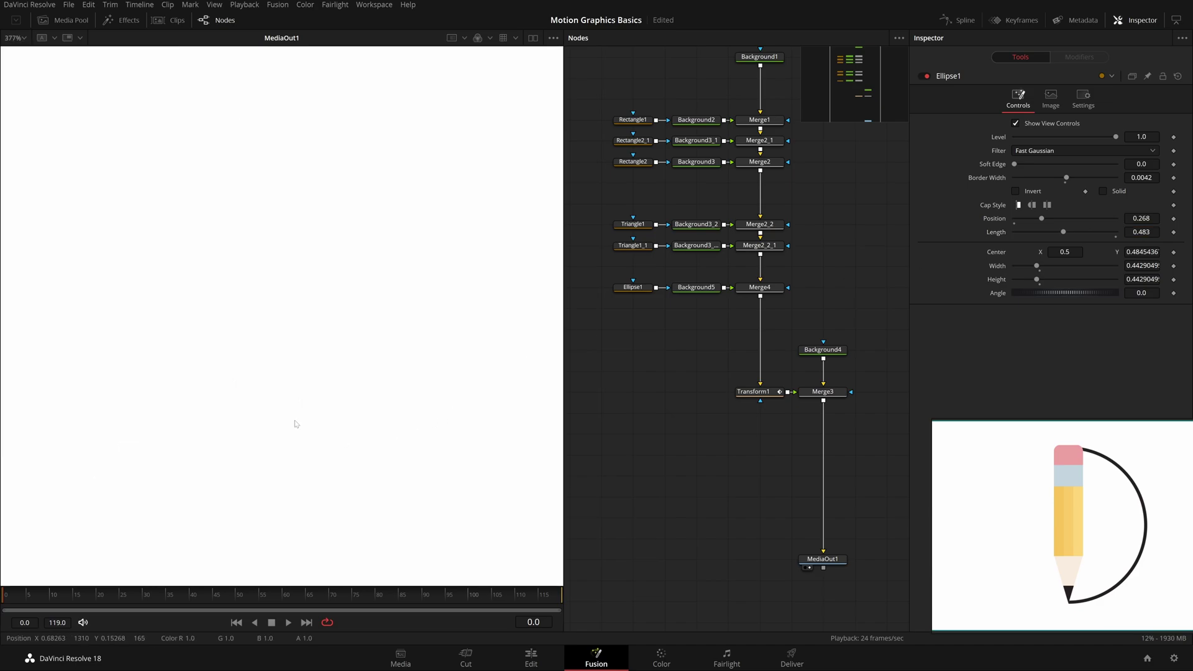
pyautogui.moveTo(1141, 232); pyautogui.dragTo(1140, 232)
pyautogui.click(1142, 177)
pyautogui.press('Return')
pyautogui.moveTo(1144, 179); pyautogui.dragTo(1145, 179)
pyautogui.moveTo(1141, 231); pyautogui.dragTo(1142, 232)
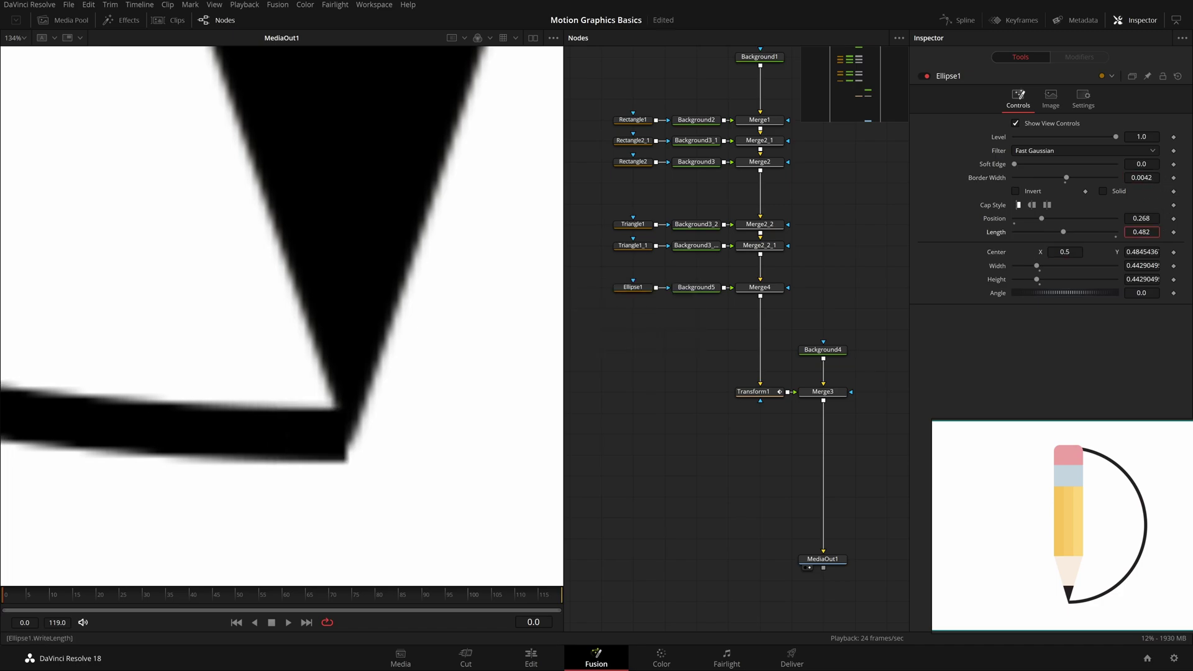
pyautogui.hotkey('ctrl', 'f')
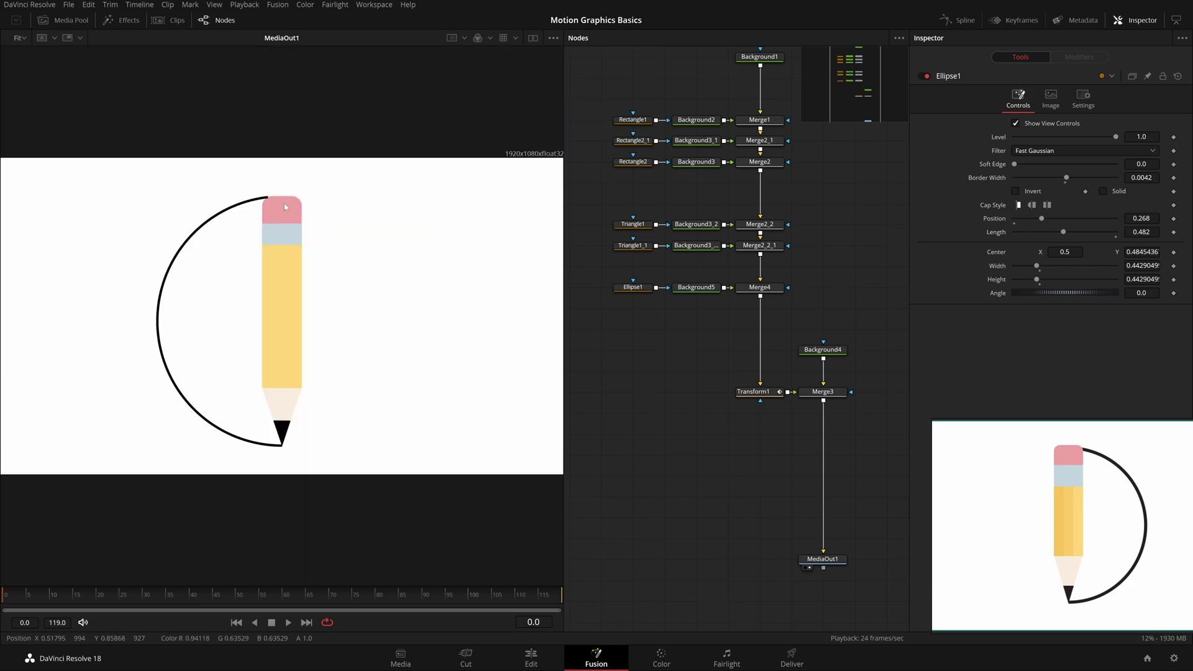
# Step: Detach Ellipse1, Background5 and Merge4 from the flow, and move the Rectangle1 row up directly under Background1
pyautogui.scroll(8, 269, 199)
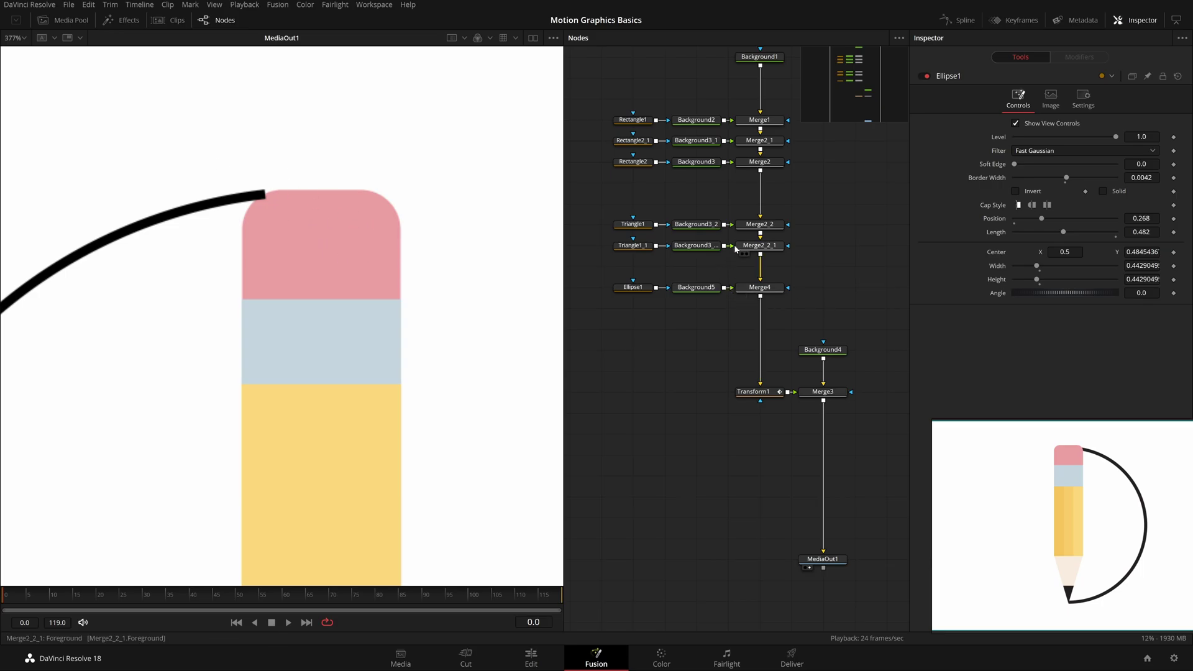
pyautogui.moveTo(702, 280); pyautogui.dragTo(729, 315)
pyautogui.moveTo(648, 303); pyautogui.dragTo(849, 356)
pyautogui.moveTo(774, 323); pyautogui.dragTo(584, 242)
pyautogui.moveTo(711, 175); pyautogui.dragTo(767, 241)
pyautogui.click(703, 248)
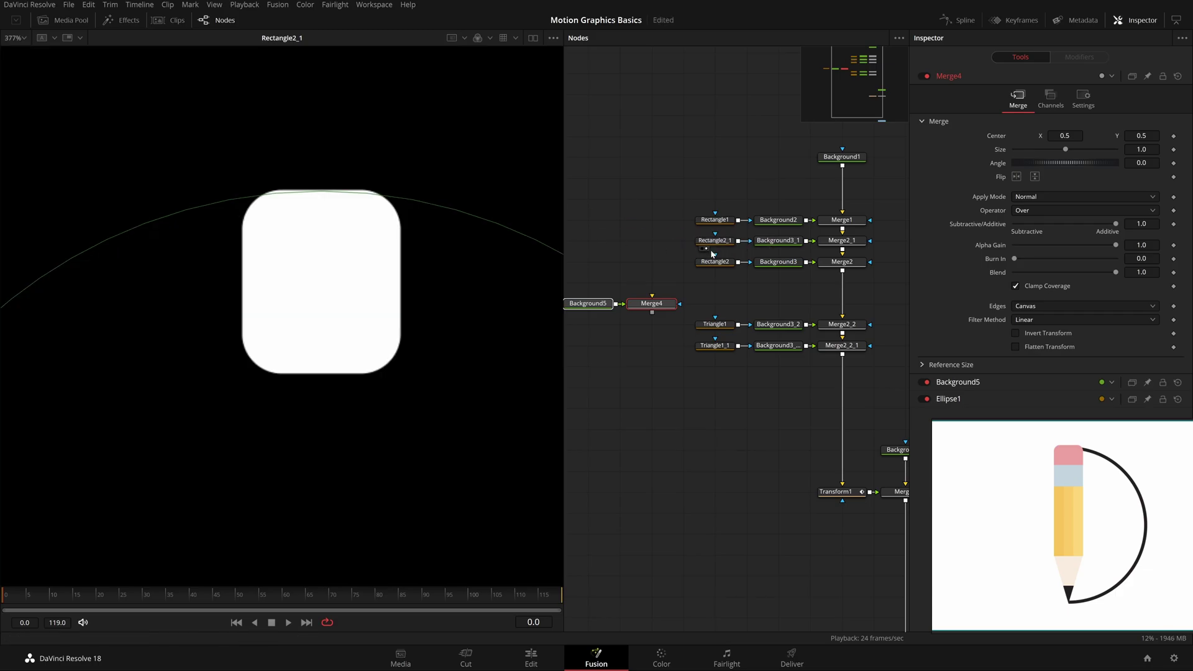
pyautogui.moveTo(700, 190); pyautogui.dragTo(844, 182)
pyautogui.click(636, 292)
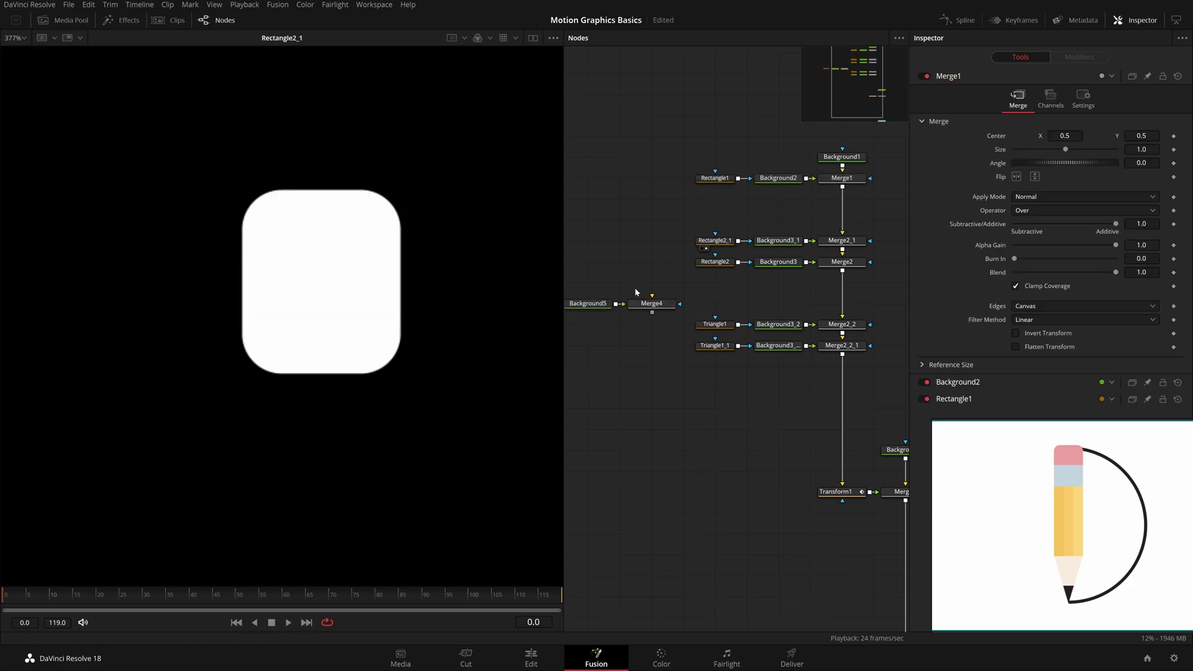
# Step: Cut the detached ellipse branch, paste it back between Merge1 and Merge2_1, and save the project
pyautogui.moveTo(637, 293); pyautogui.dragTo(712, 309)
pyautogui.moveTo(586, 295); pyautogui.dragTo(788, 253)
pyautogui.press('Delete')
pyautogui.scroll(-2, 832, 305)
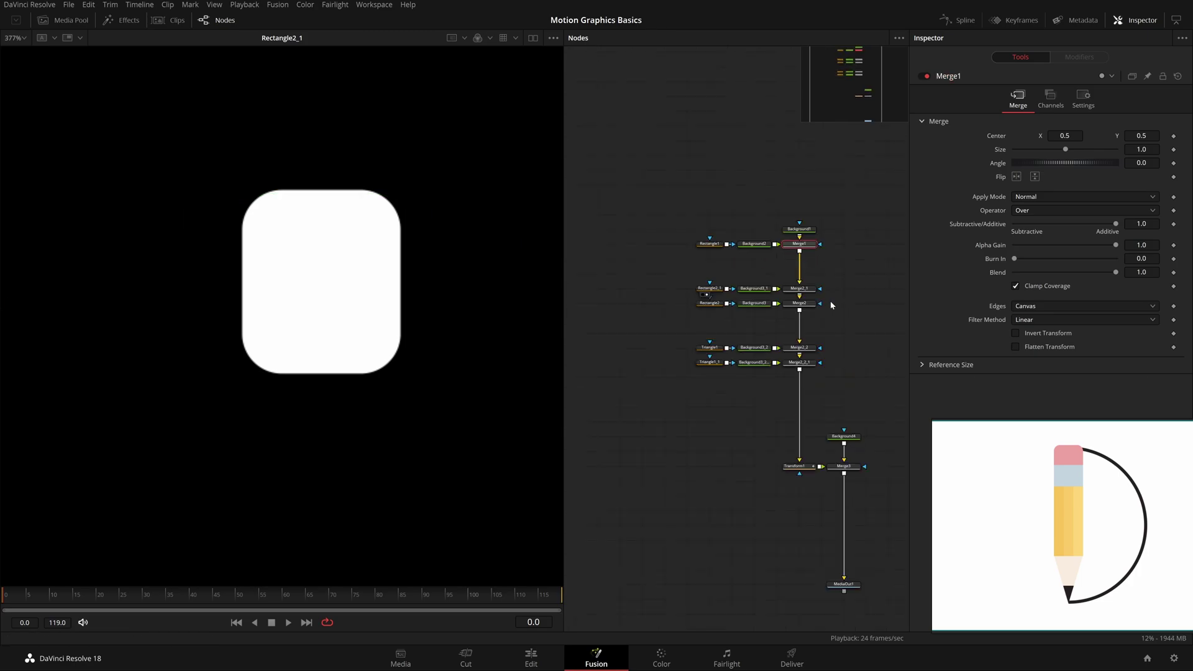
pyautogui.click(623, 260)
pyautogui.hotkey('ctrl', 'v')
pyautogui.moveTo(640, 278); pyautogui.dragTo(857, 277)
pyautogui.hotkey('ctrl', 's')
# Step: Show MediaOut1 in the viewer, fit the whole frame, and clear the node selection
pyautogui.scroll(-2, 799, 406)
pyautogui.moveTo(798, 407); pyautogui.dragTo(720, 291)
pyautogui.scroll(2, 789, 383)
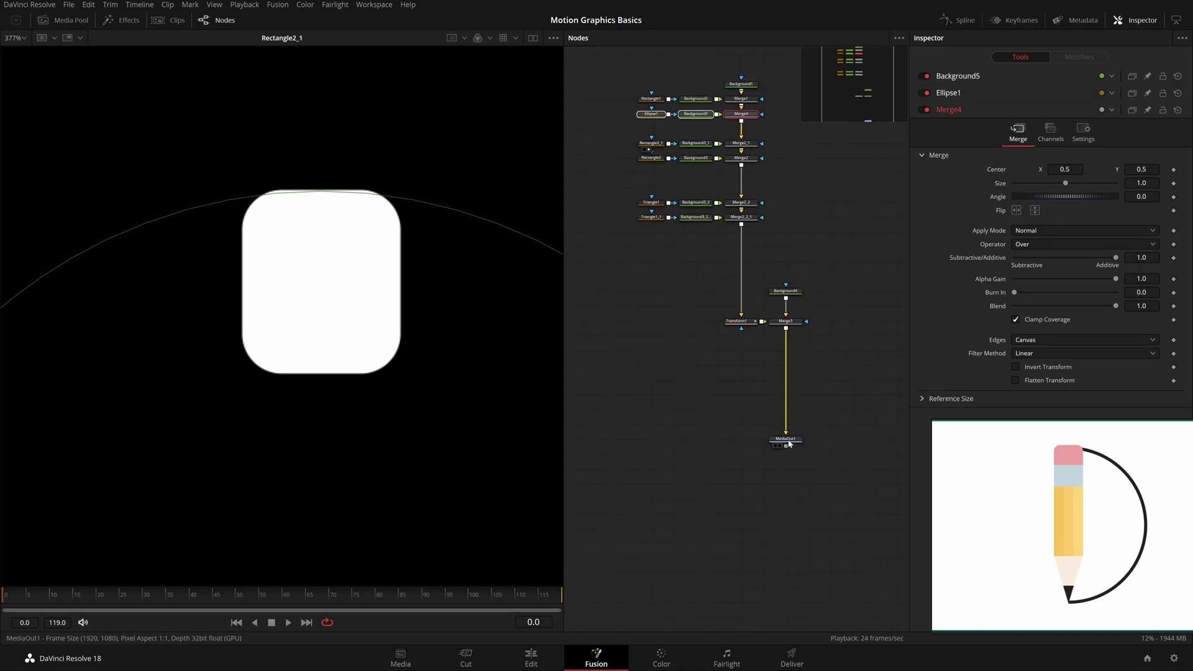
pyautogui.moveTo(788, 440); pyautogui.dragTo(386, 356)
pyautogui.hotkey('ctrl', 'f')
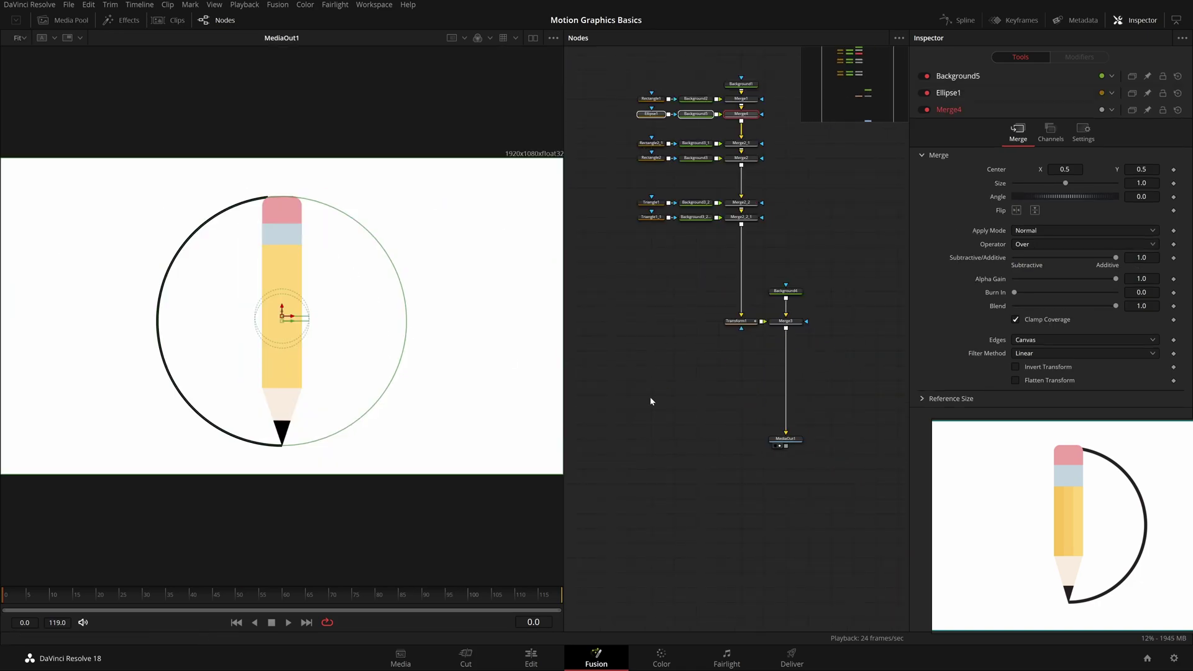
pyautogui.click(698, 310)
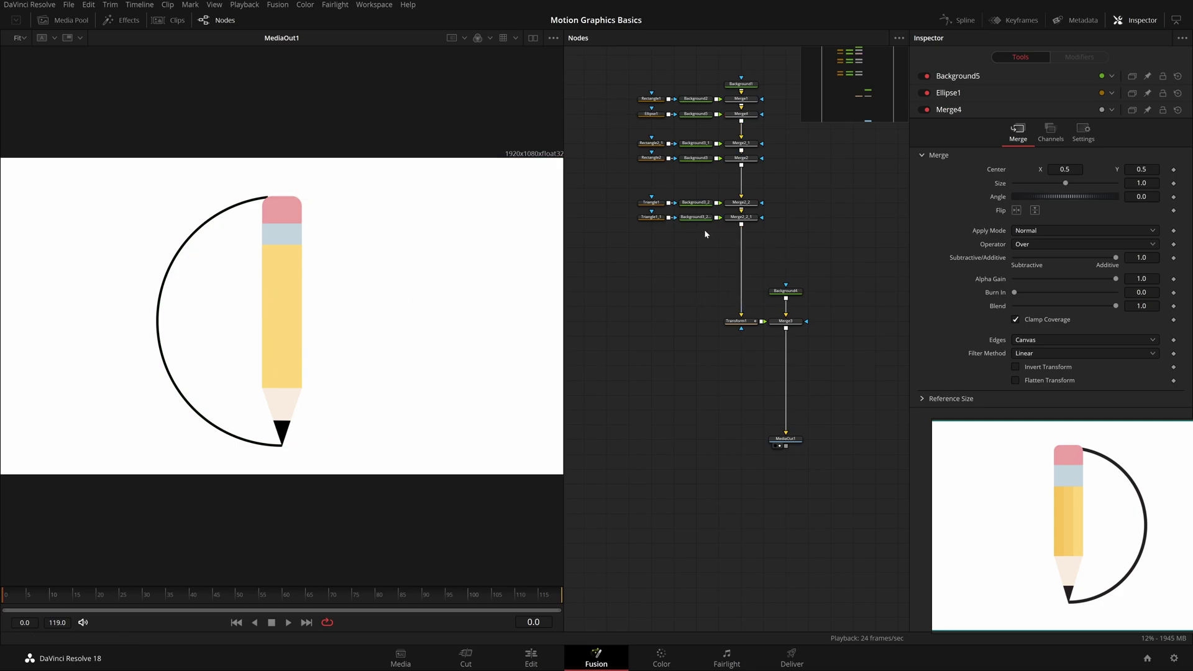
# Step: Refine Ellipse1 with position 0.247, height about 0.439 and length 0.503 so the arc meets the eraser and the pencil tip
pyautogui.scroll(2, 698, 198)
pyautogui.click(651, 179)
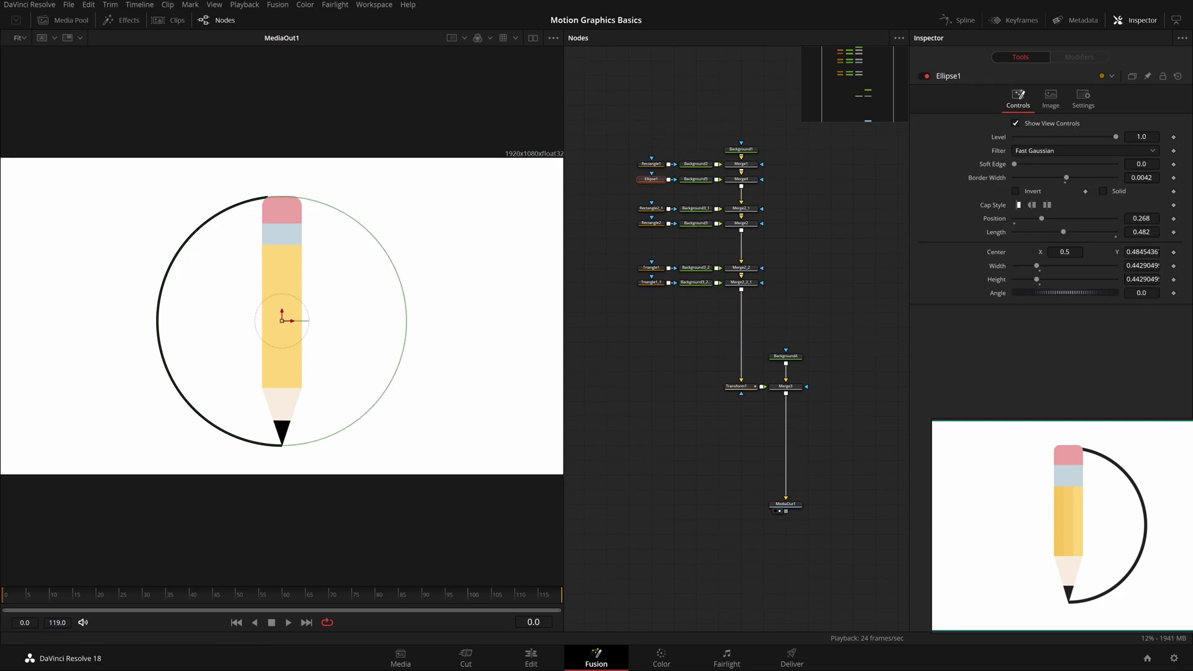
pyautogui.moveTo(1142, 219); pyautogui.dragTo(1149, 219)
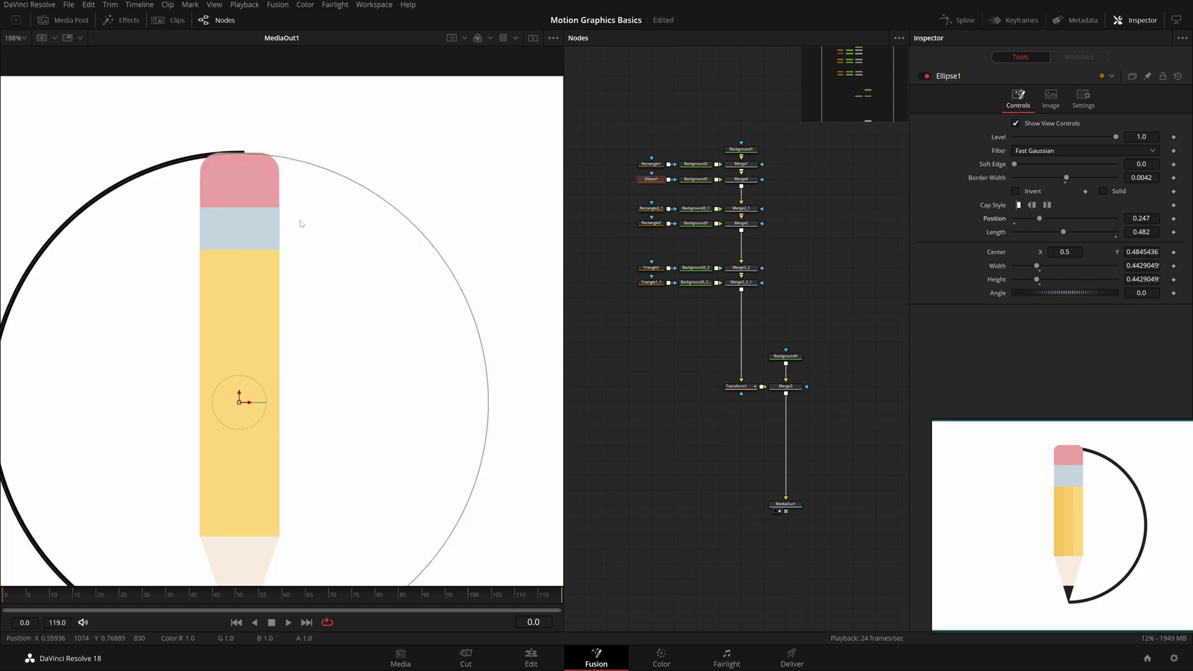
pyautogui.moveTo(301, 258); pyautogui.dragTo(340, 192)
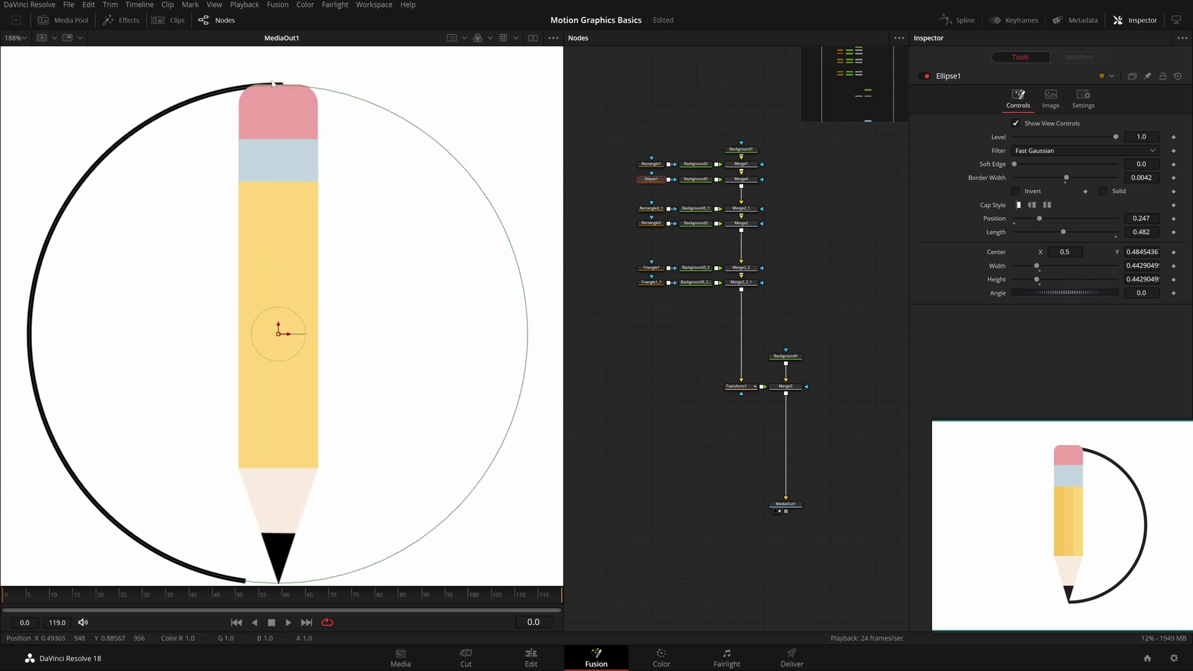
pyautogui.moveTo(280, 89); pyautogui.dragTo(282, 90)
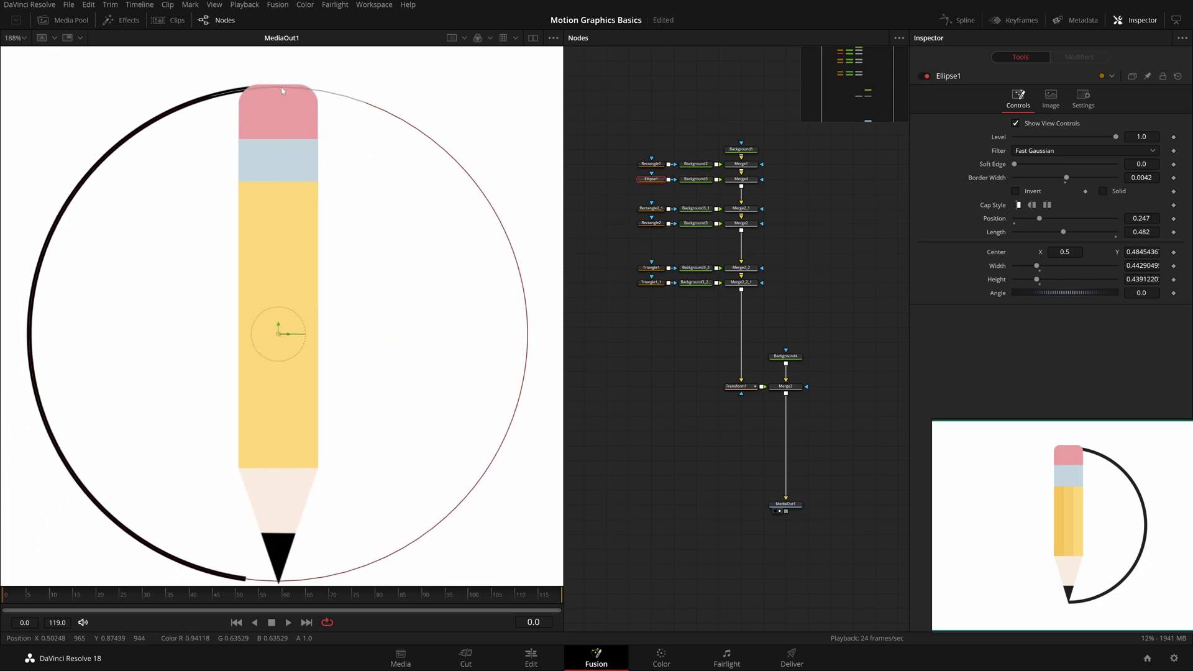
pyautogui.scroll(4, 308, 411)
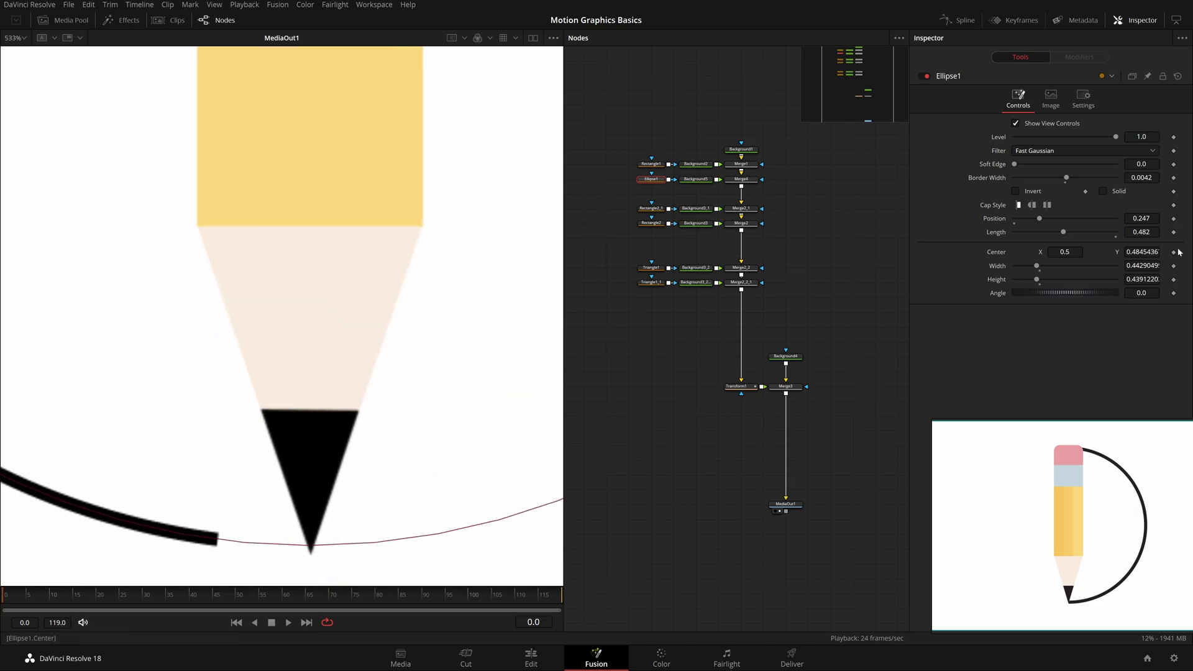
pyautogui.moveTo(1141, 232); pyautogui.dragTo(1153, 231)
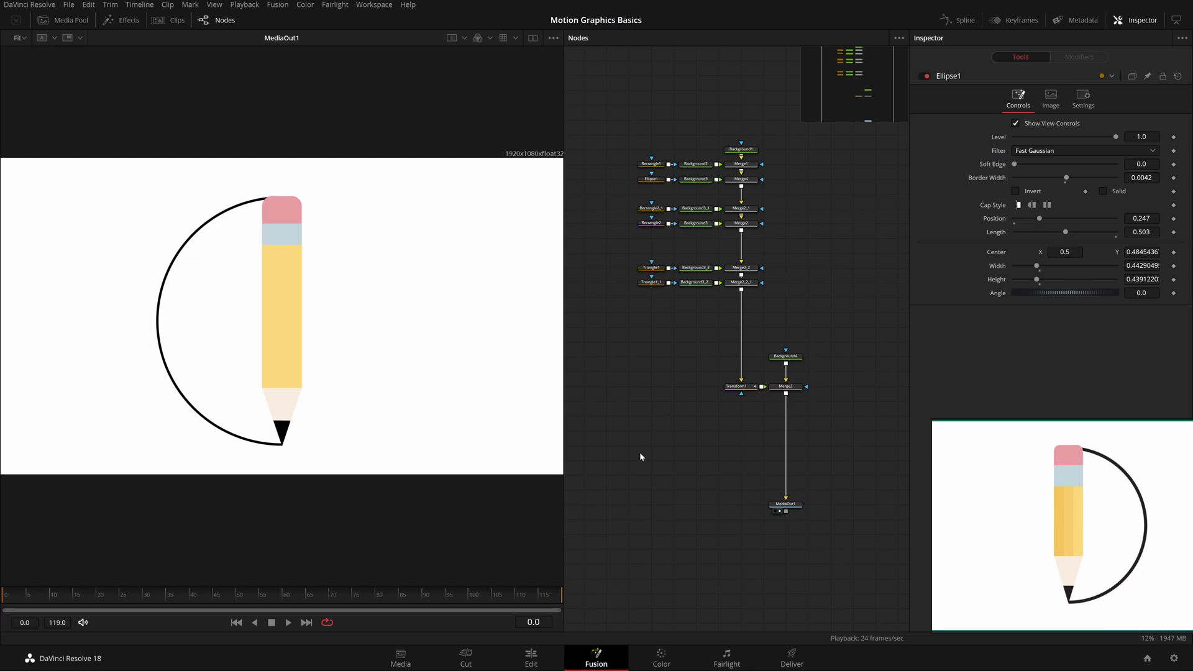
# Step: Play the animation, and preview Merge2 and Rectangle2_1 in the viewer to check which pencil part each one makes
pyautogui.press('space')
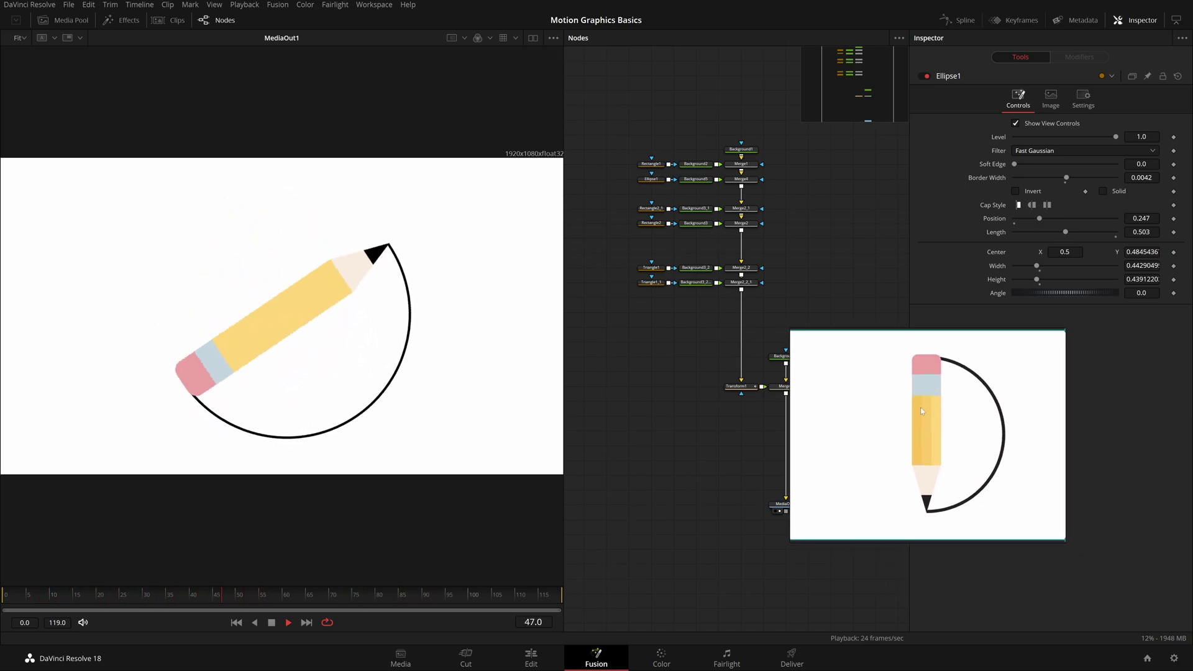
pyautogui.scroll(3, 698, 233)
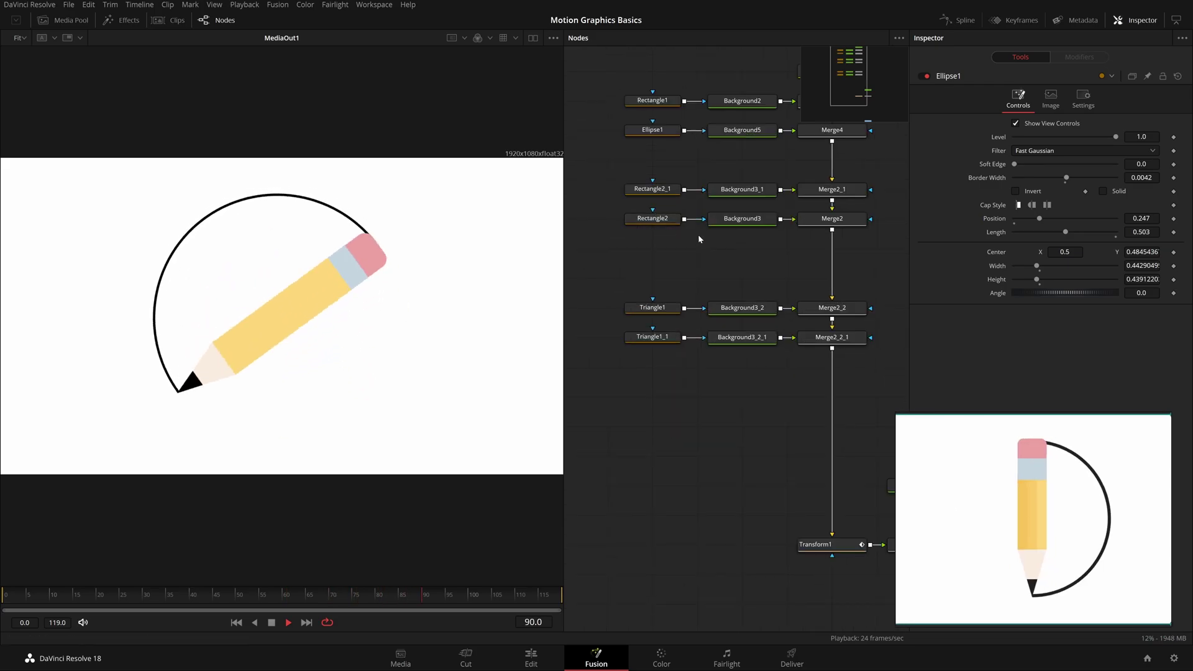
pyautogui.click(806, 230)
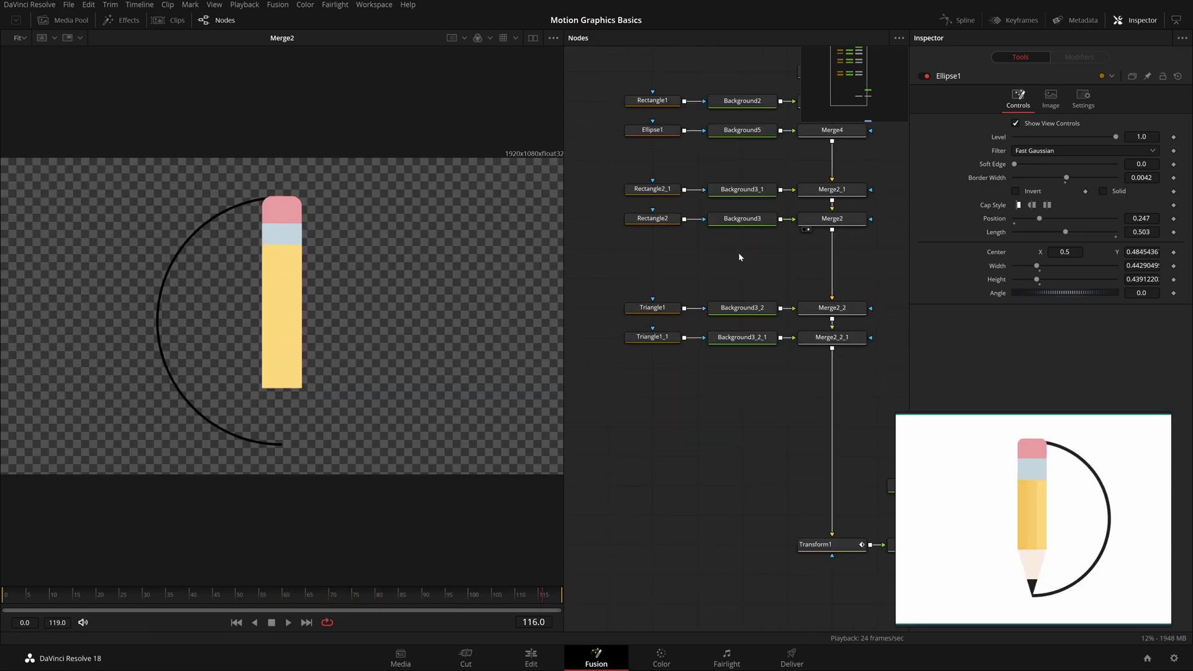
pyautogui.click(720, 230)
pyautogui.click(635, 228)
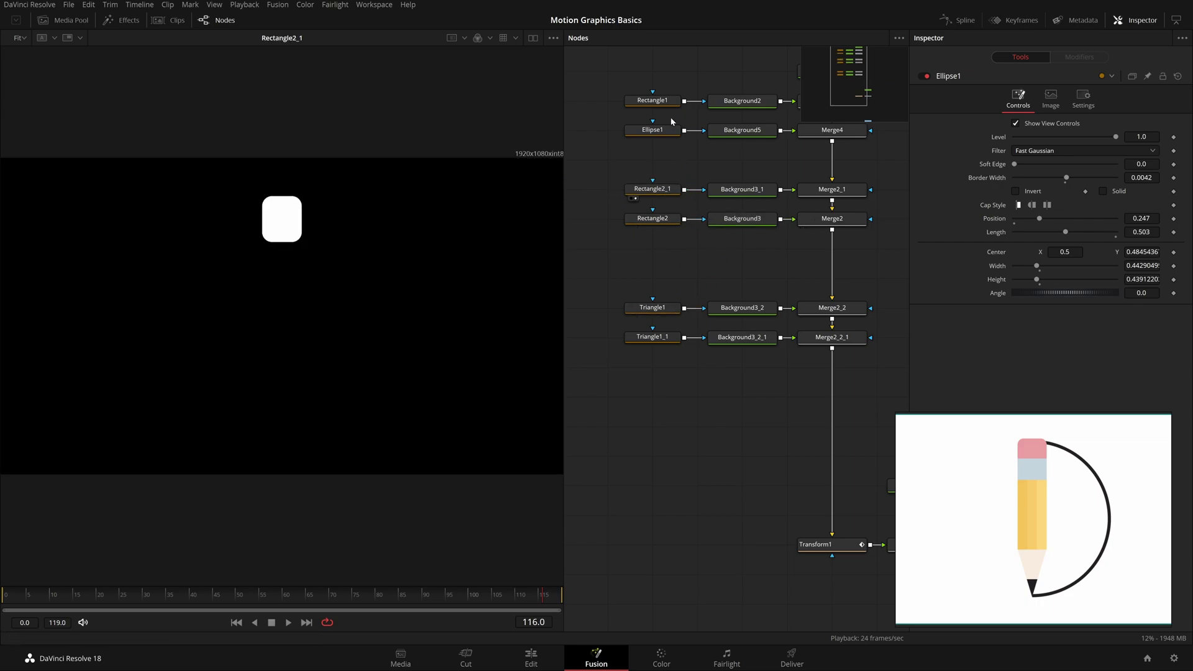
# Step: Move Background1 and the Rectangle1 row upward together, leaving a wide gap above the Ellipse1 row
pyautogui.moveTo(703, 163); pyautogui.dragTo(660, 348)
pyautogui.moveTo(595, 236); pyautogui.dragTo(832, 295)
pyautogui.click(697, 222)
pyautogui.moveTo(698, 285); pyautogui.dragTo(796, 159)
pyautogui.click(753, 235)
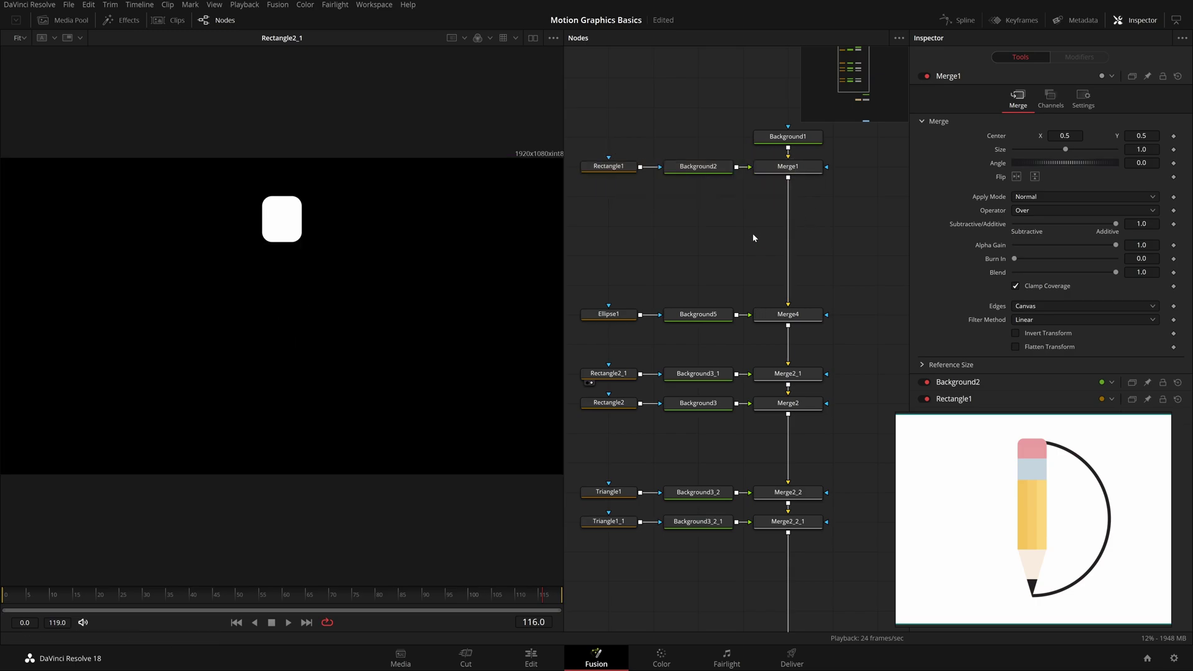
# Step: Paste a copy of the Rectangle1 row directly below Merge1 in the node flow, and show MediaOut1 in the viewer
pyautogui.hotkey('ctrl', 'v')
pyautogui.moveTo(857, 229); pyautogui.dragTo(727, 227)
pyautogui.scroll(-6, 777, 268)
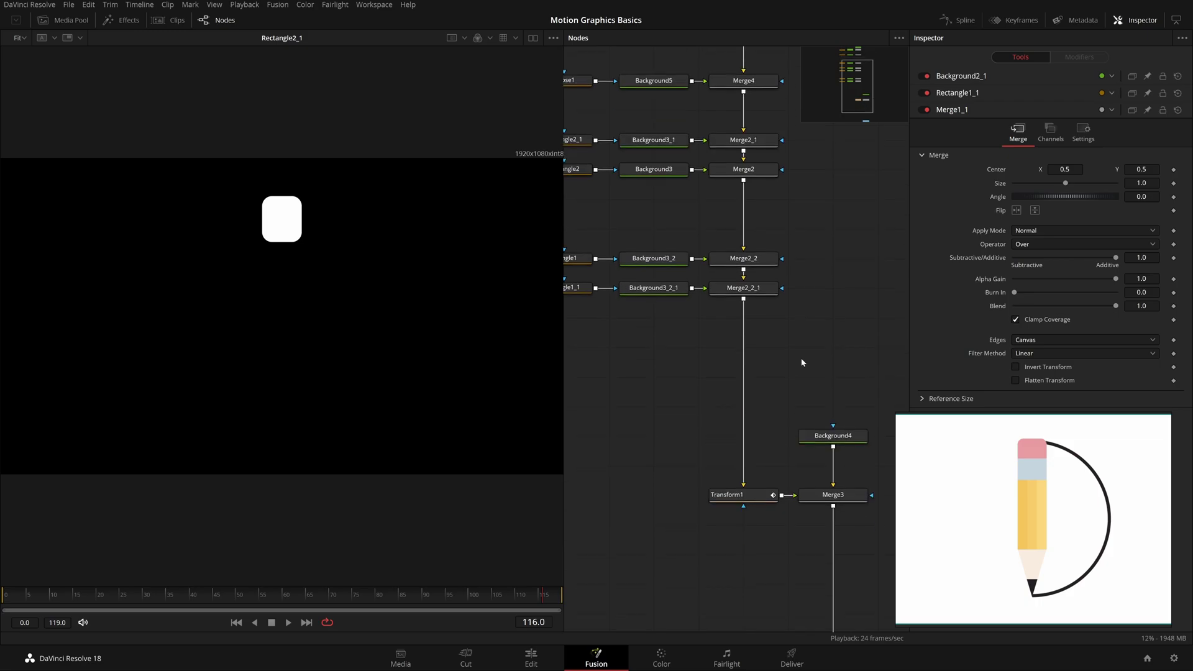
pyautogui.moveTo(678, 245); pyautogui.dragTo(699, 479)
pyautogui.moveTo(700, 264); pyautogui.dragTo(754, 408)
pyautogui.scroll(2, 732, 310)
pyautogui.scroll(-2, 753, 273)
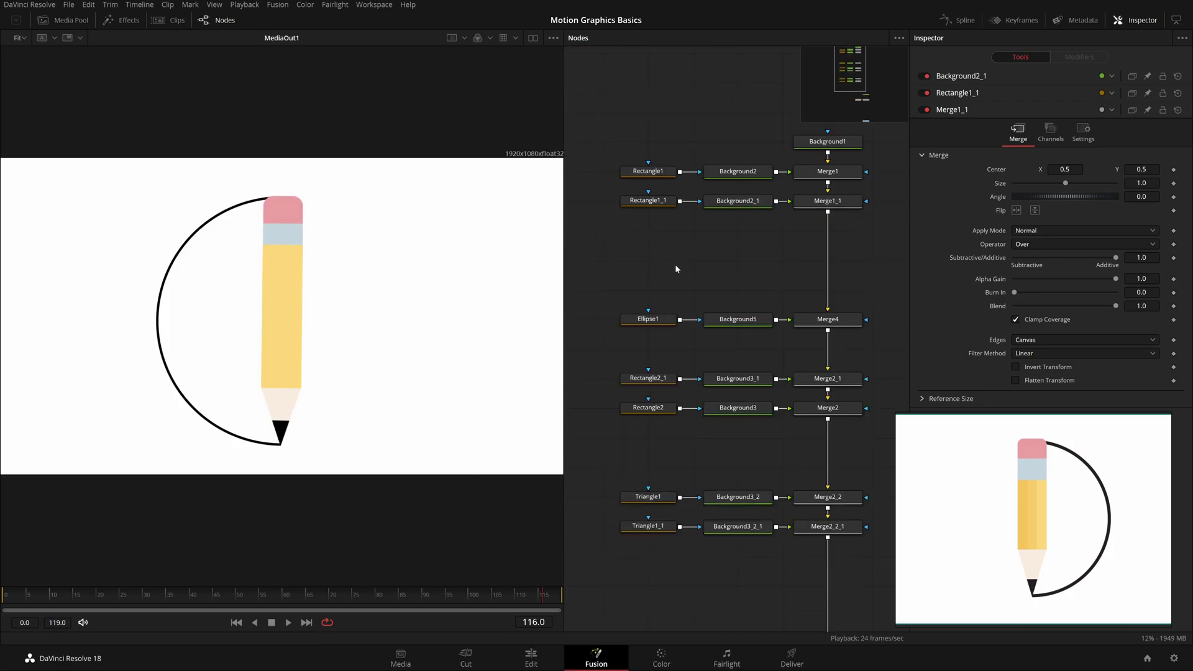
# Step: Change Background2_1's colour to a slightly darker yellow than the pencil body, sampling the body colour as the base
pyautogui.click(731, 203)
pyautogui.click(1044, 190)
pyautogui.click(540, 333)
pyautogui.click(1023, 500)
pyautogui.click(707, 431)
# Step: Narrow Rectangle1_1 to a width of about 0.025 as a central shading stripe, then deselect it and fit the frame
pyautogui.click(648, 201)
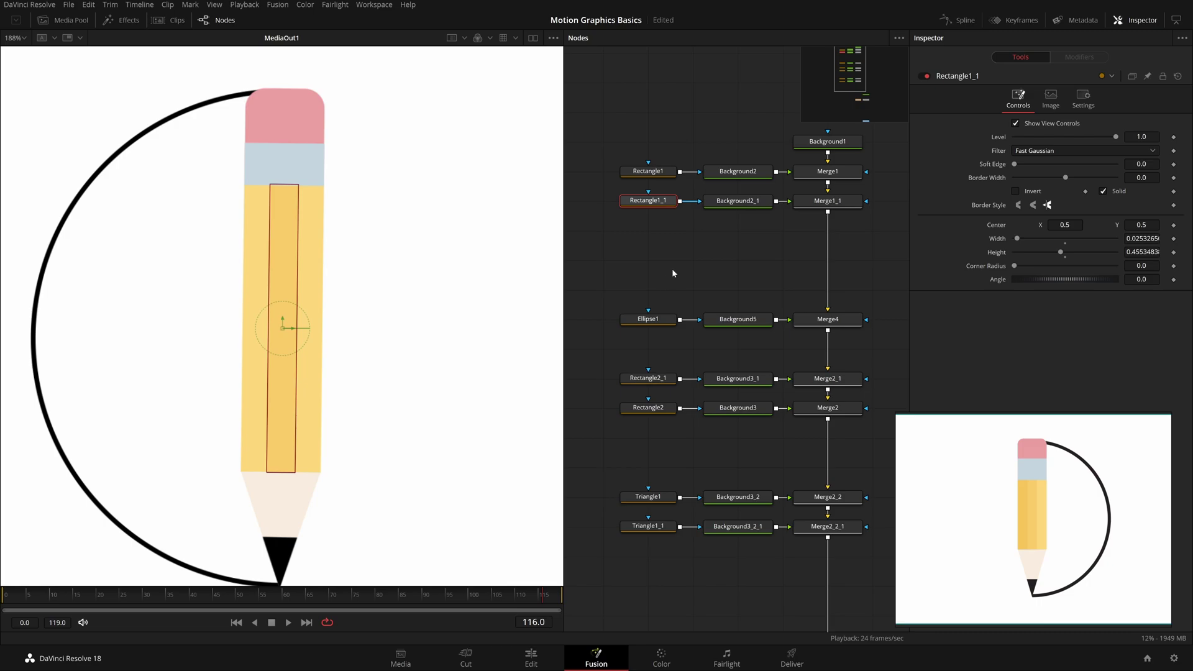
pyautogui.click(673, 273)
pyautogui.middleClick(626, 261)
pyautogui.scroll(-1, 308, 337)
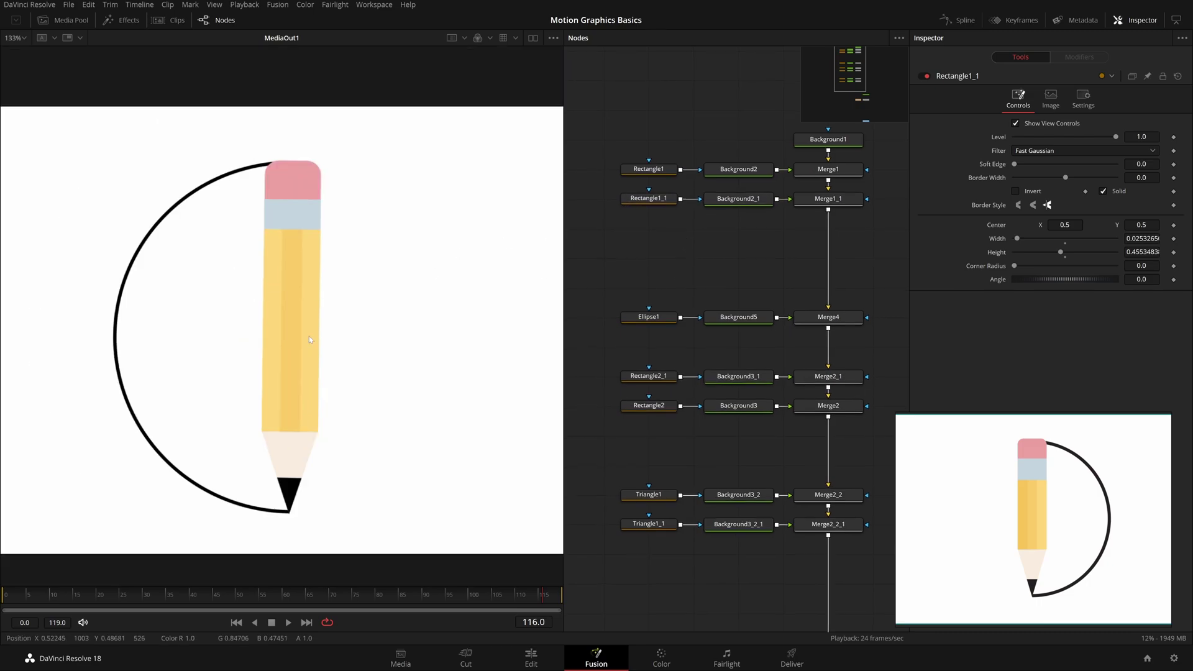
pyautogui.hotkey('ctrl', 'f')
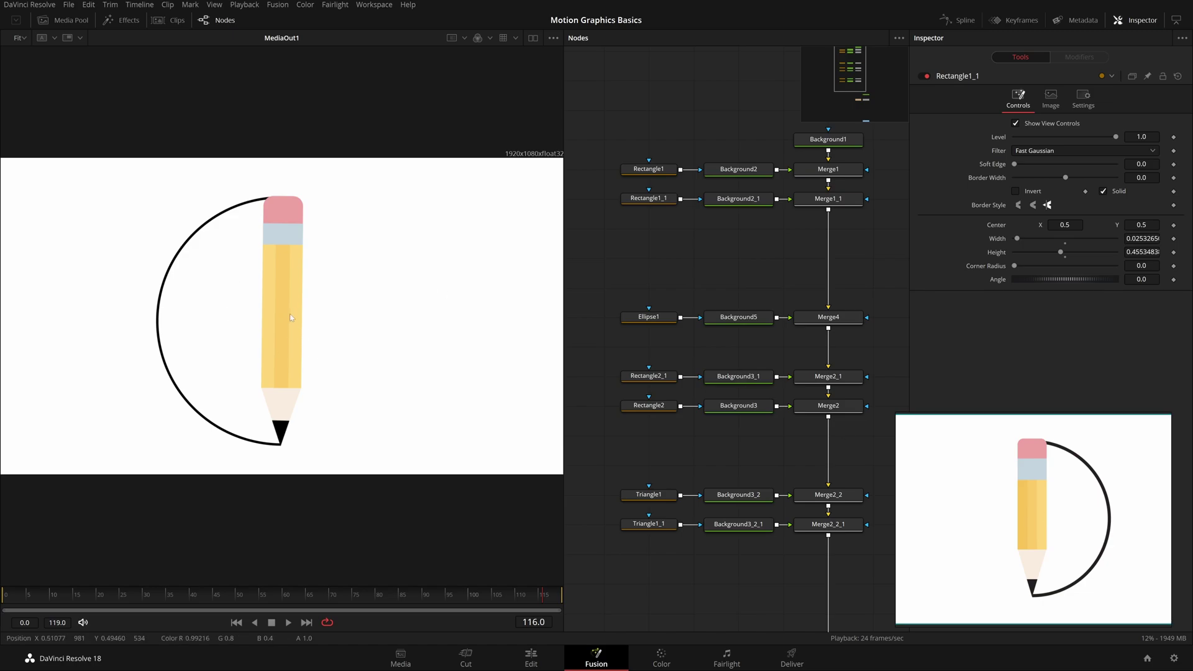
pyautogui.moveTo(1093, 554); pyautogui.dragTo(1084, 442)
pyautogui.rightClick(1084, 441)
pyautogui.click(1129, 634)
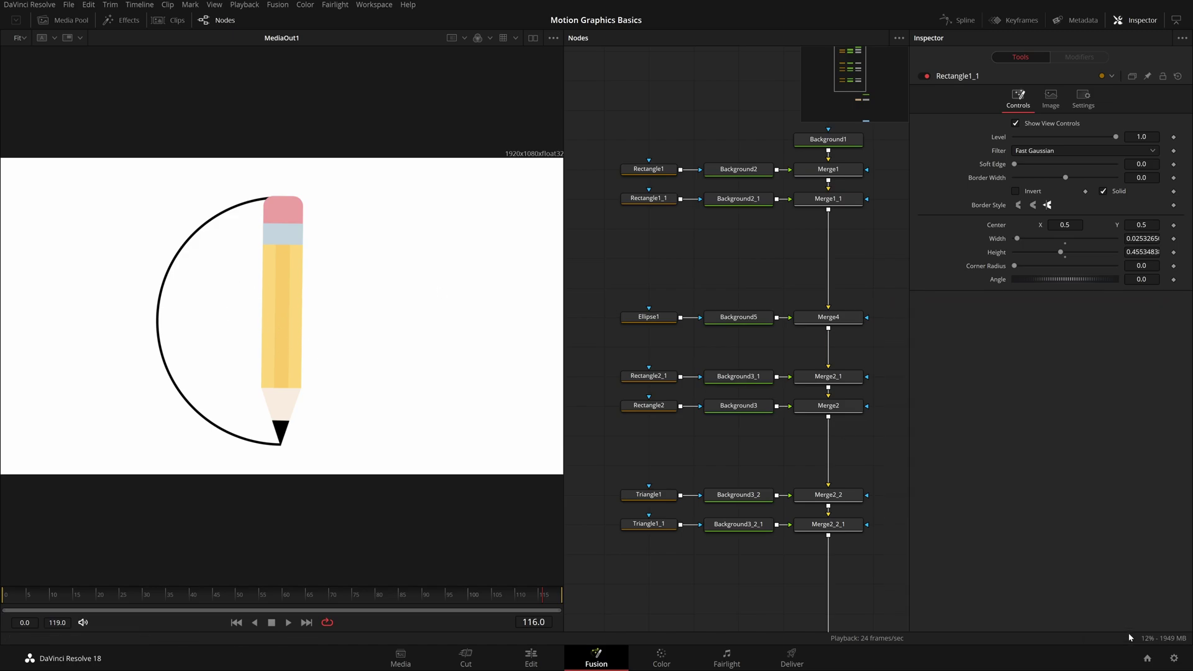
# Step: Add a Soft Glow node directly after Merge3
pyautogui.moveTo(645, 431); pyautogui.dragTo(639, 293)
pyautogui.scroll(-1, 275, 363)
pyautogui.hotkey('ctrl', 'f')
pyautogui.scroll(-5, 844, 420)
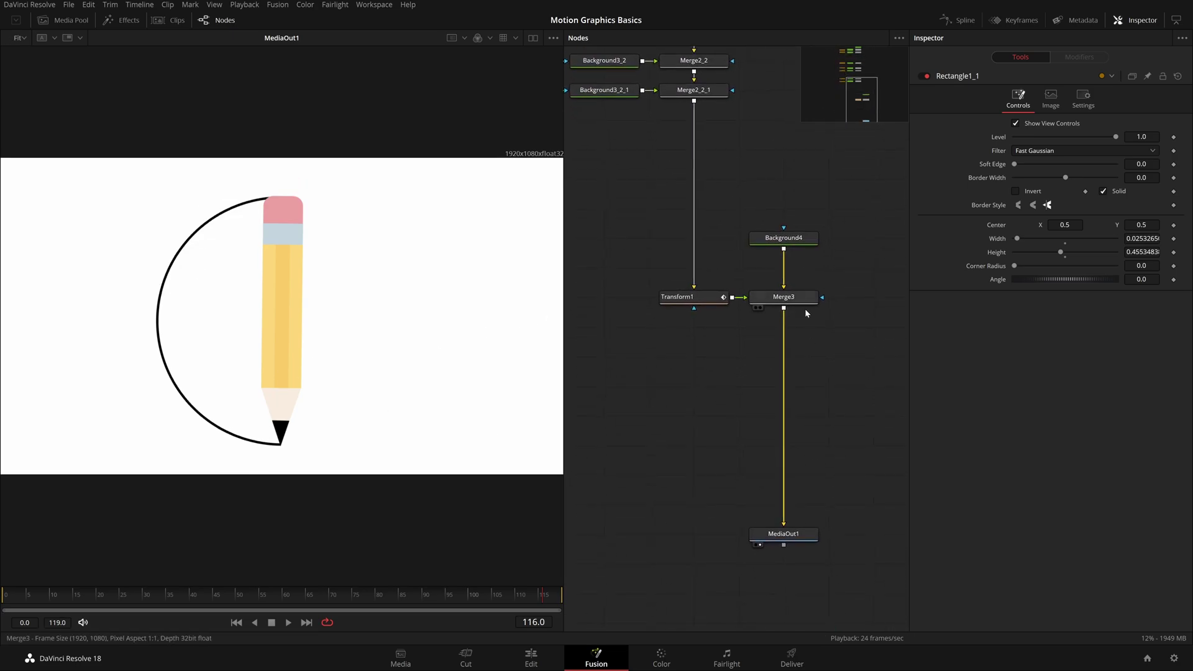
pyautogui.click(806, 305)
pyautogui.hotkey('shift', 'space')
pyautogui.write('elp')
pyautogui.press('BackSpace')
pyautogui.press('BackSpace')
pyautogui.press('BackSpace')
pyautogui.write('sg')
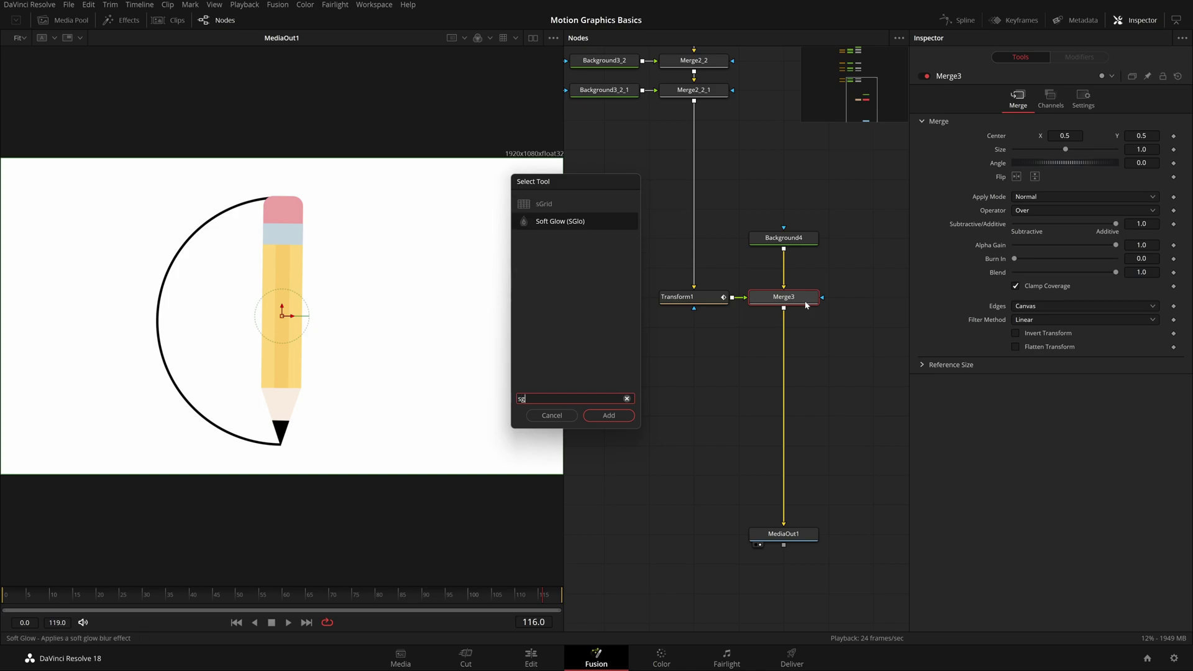
pyautogui.press('Return')
# Step: Set the Soft Glow's blend to 0.1 and its gain to 1.0
pyautogui.write('.1')
pyautogui.press('Return')
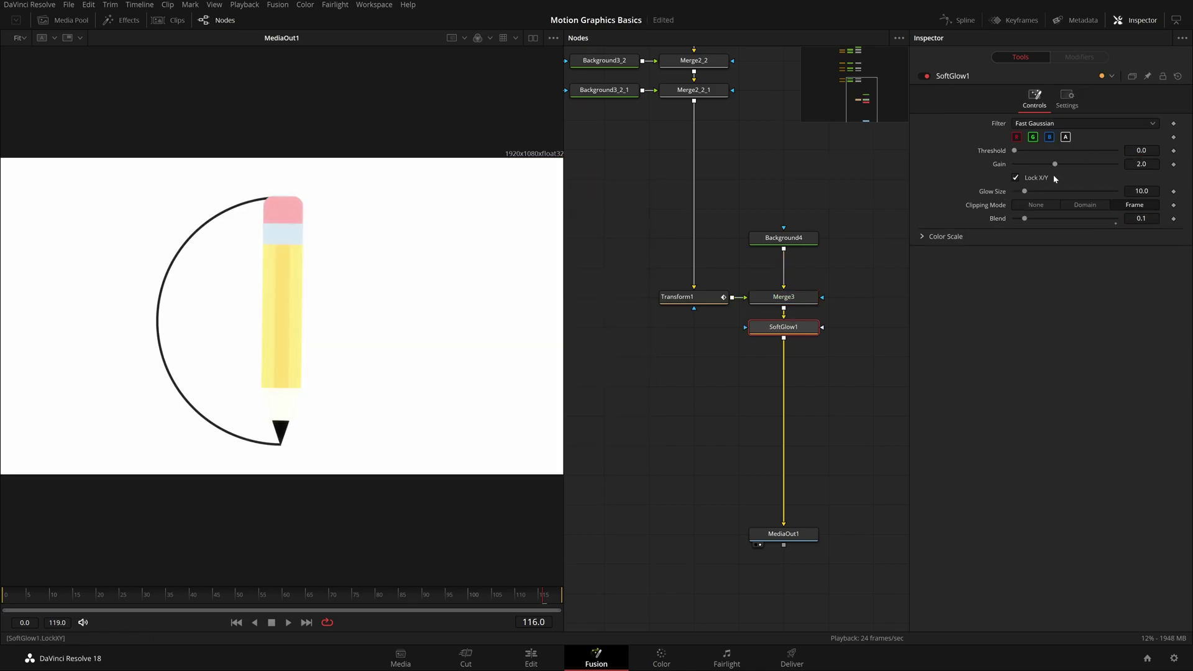
pyautogui.write('.1')
pyautogui.press('Tab')
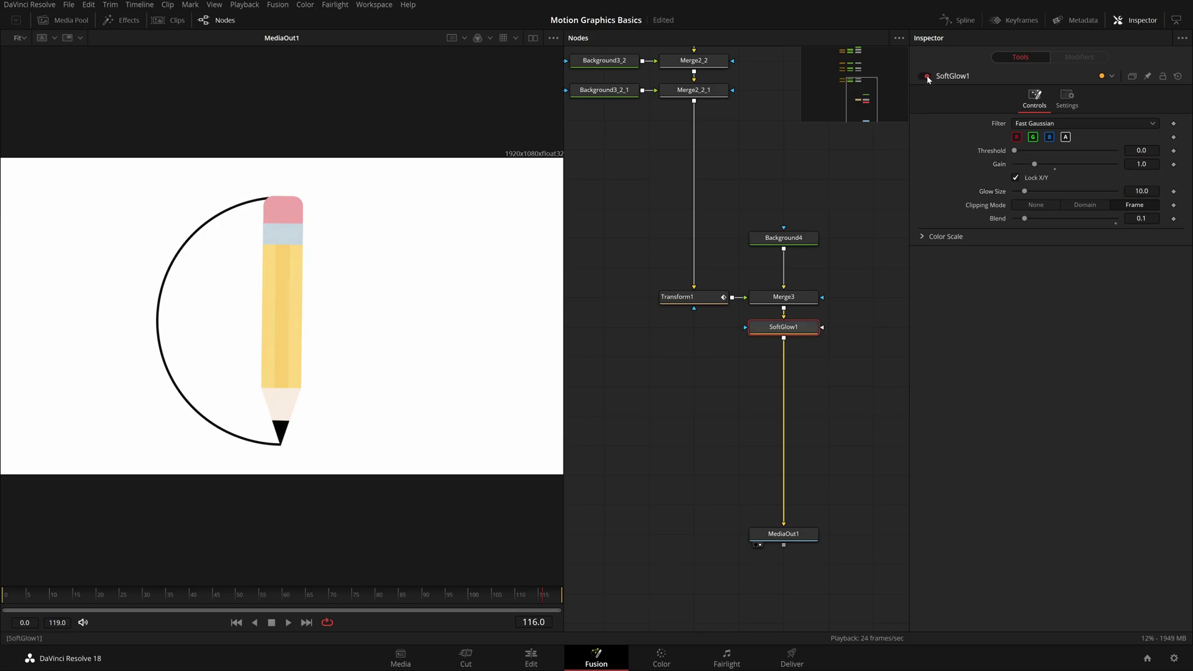
# Step: Insert a Color Corrector between Merge3 and SoftGlow1, and try small contrast and gain adjustments on it
pyautogui.click(811, 302)
pyautogui.hotkey('shift', 'space')
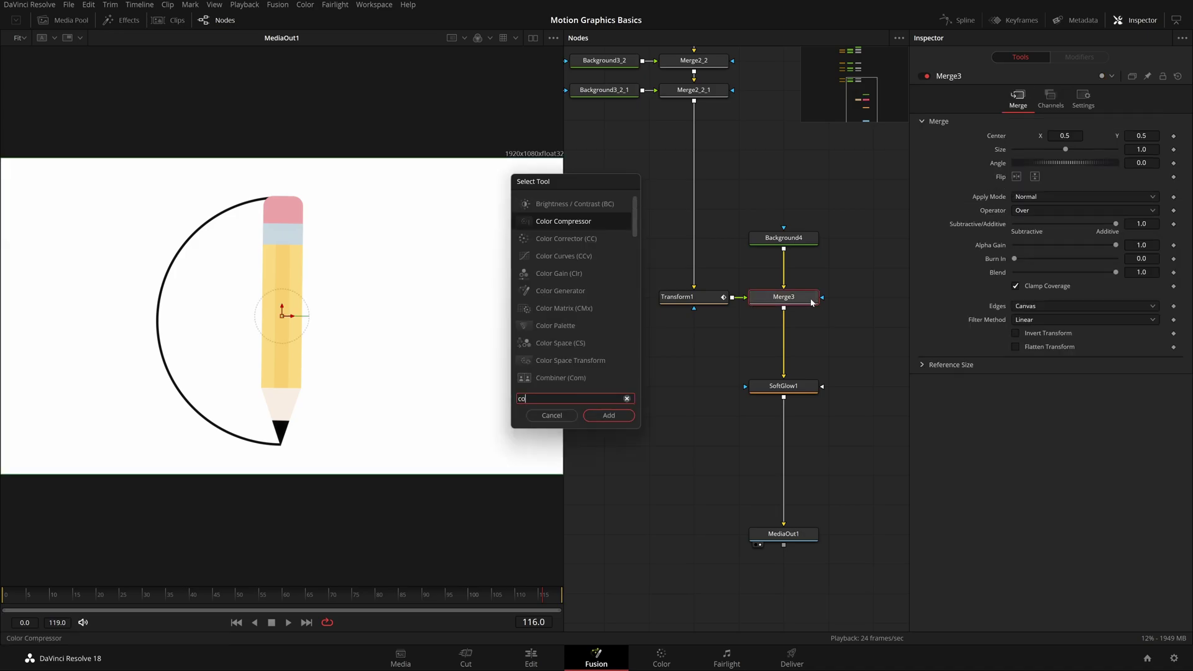
pyautogui.write('cc')
pyautogui.press('Return')
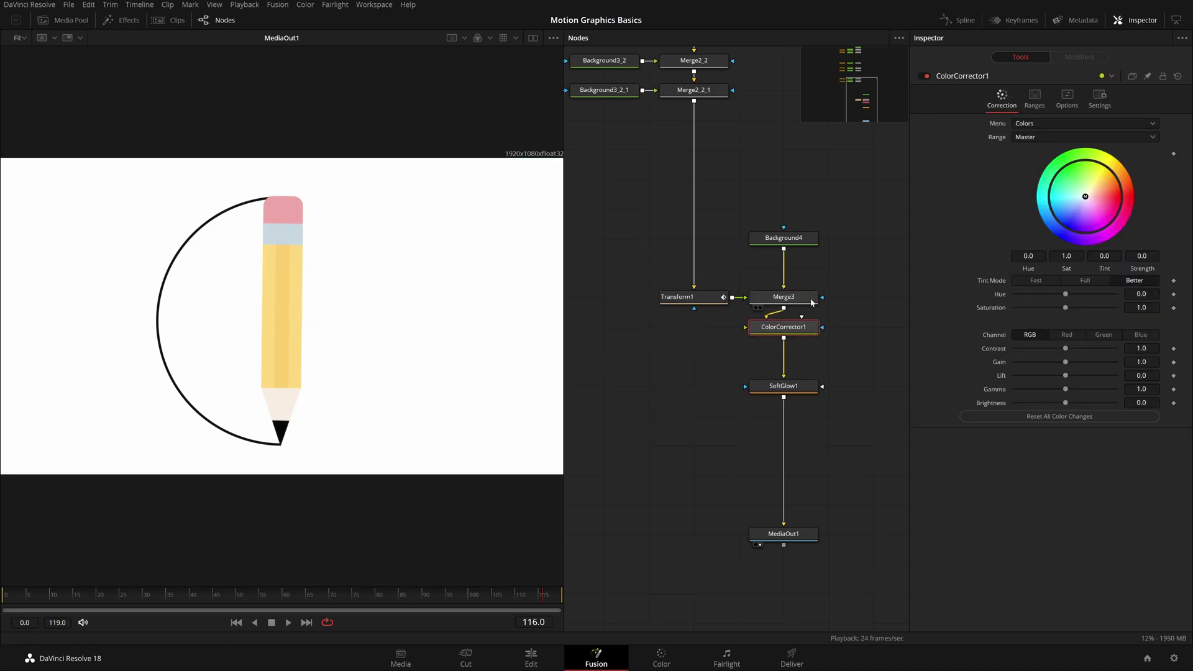
pyautogui.moveTo(1066, 349)
pyautogui.mouseDown()
pyautogui.moveTo(1053, 359)
pyautogui.moveTo(1060, 367)
pyautogui.mouseUp()
pyautogui.click(1064, 353)
pyautogui.click(1065, 369)
# Step: Add a Prism Blur node directly after SoftGlow1
pyautogui.click(817, 386)
pyautogui.hotkey('shift', 'space')
pyautogui.write('cc')
pyautogui.write('pri')
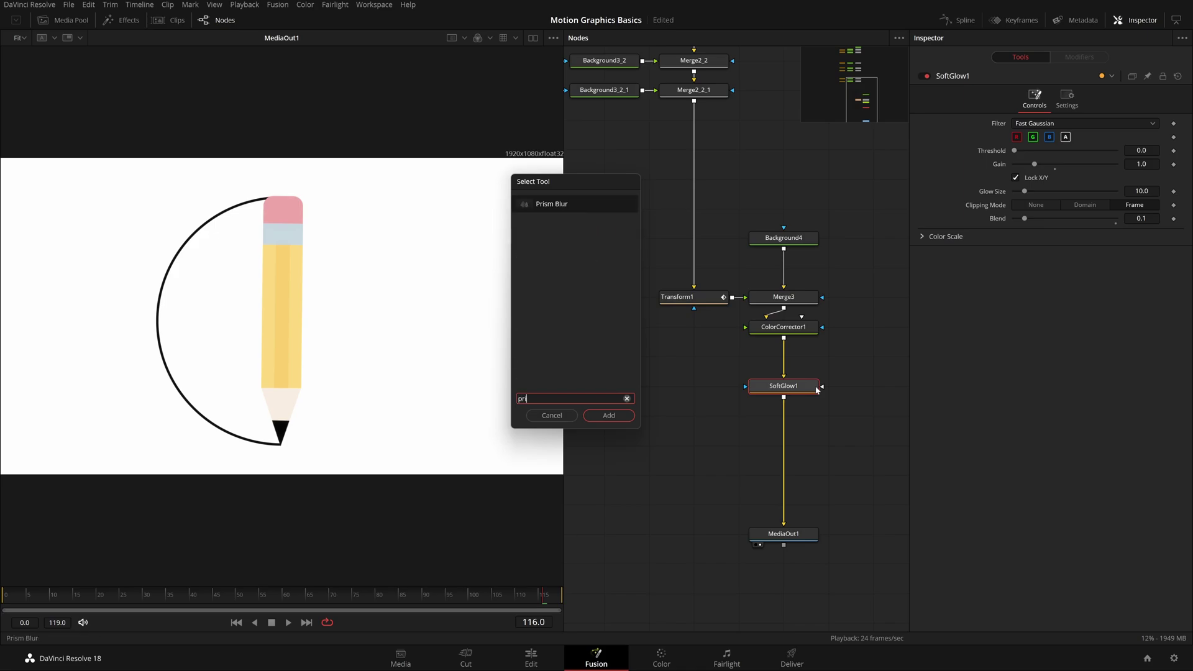
pyautogui.write('sm')
pyautogui.press('Return')
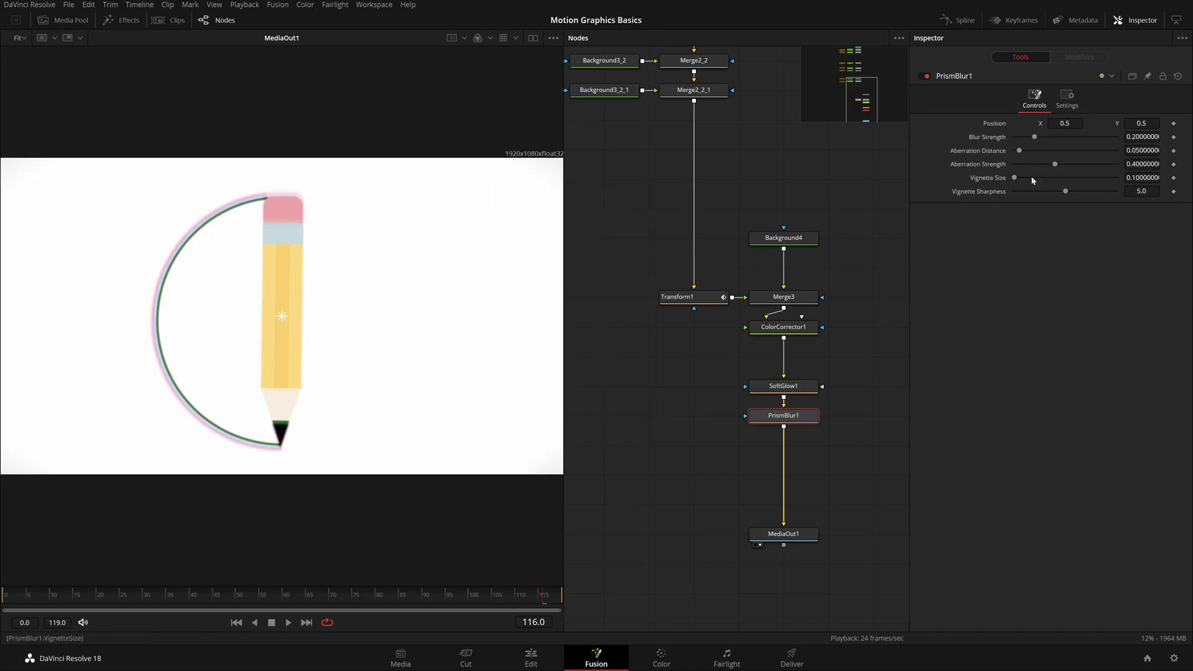
# Step: Set the Prism Blur's aberration strength to 1.0 and blur strength to 0.0, and inspect the colour fringing
pyautogui.moveTo(1055, 166); pyautogui.dragTo(1116, 164)
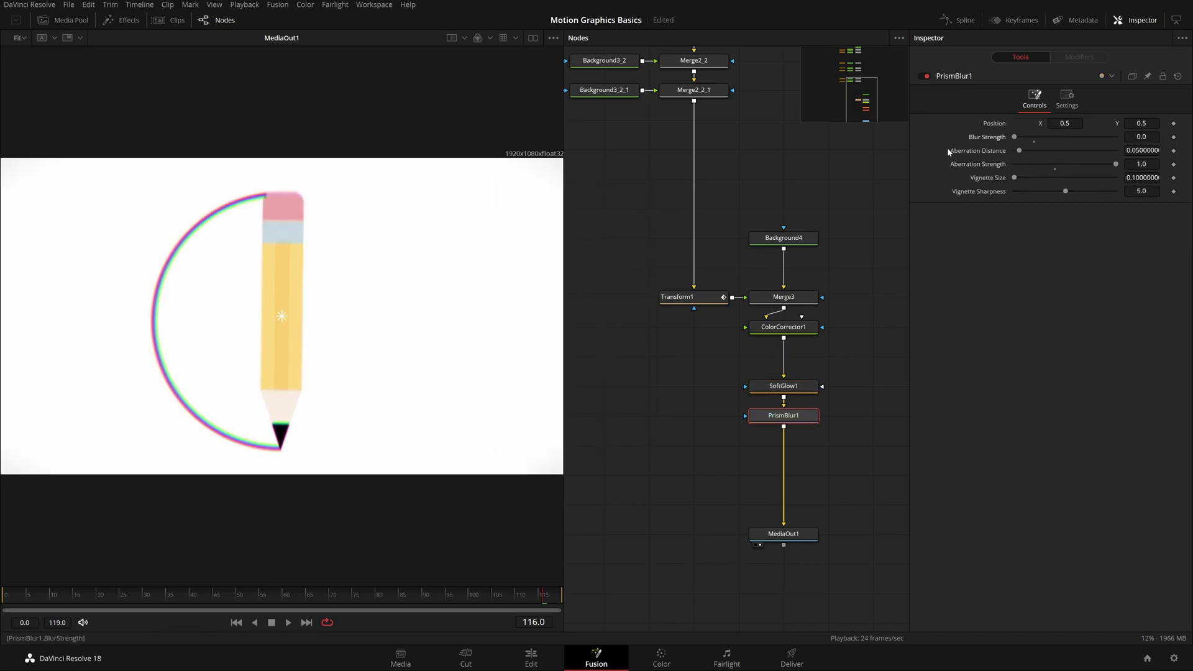
pyautogui.scroll(2, 305, 365)
pyautogui.moveTo(305, 365); pyautogui.dragTo(361, 309)
pyautogui.scroll(-2, 361, 309)
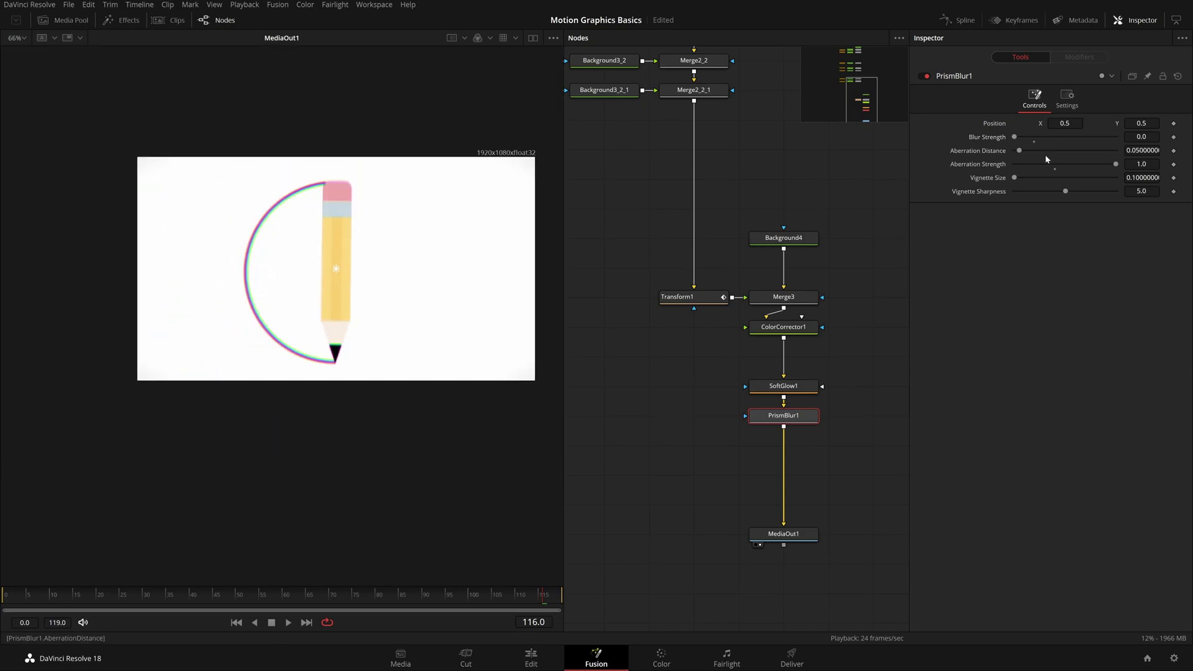
# Step: Set the Prism Blur's vignette size to about 0.249, vignette sharpness to 4.87 and aberration distance to 0.012, and inspect the whole frame
pyautogui.moveTo(1019, 181)
pyautogui.mouseDown()
pyautogui.moveTo(1059, 197)
pyautogui.moveTo(1020, 181)
pyautogui.moveTo(1031, 181)
pyautogui.mouseUp()
pyautogui.scroll(2, 378, 252)
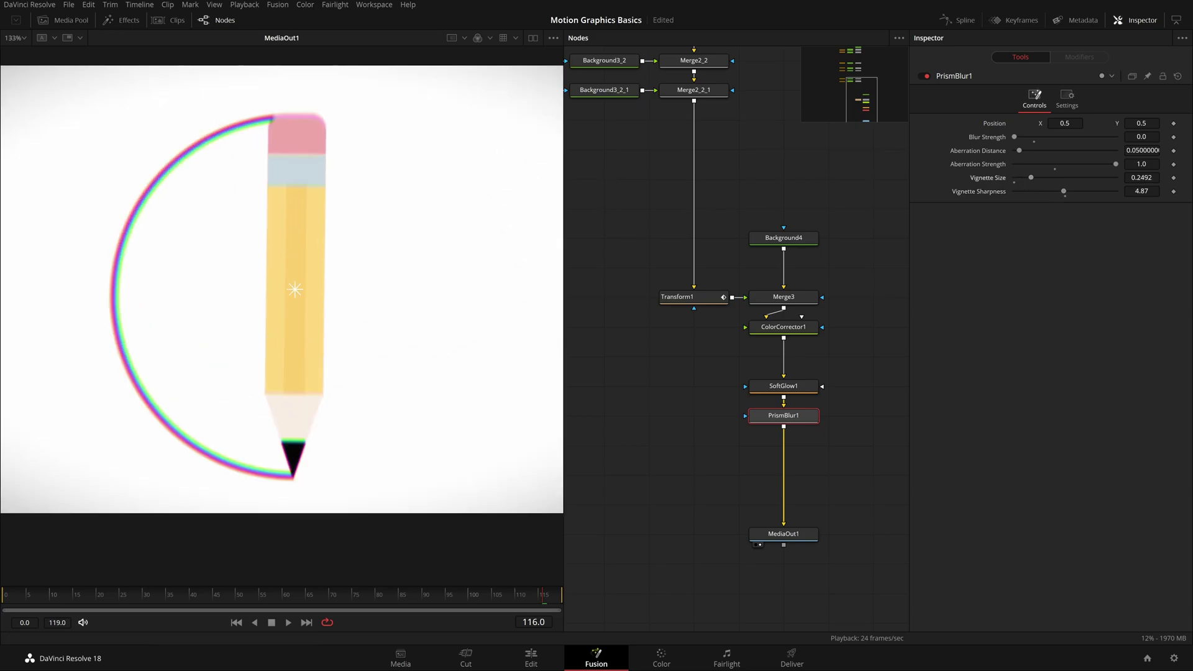
pyautogui.moveTo(1141, 151); pyautogui.dragTo(1118, 150)
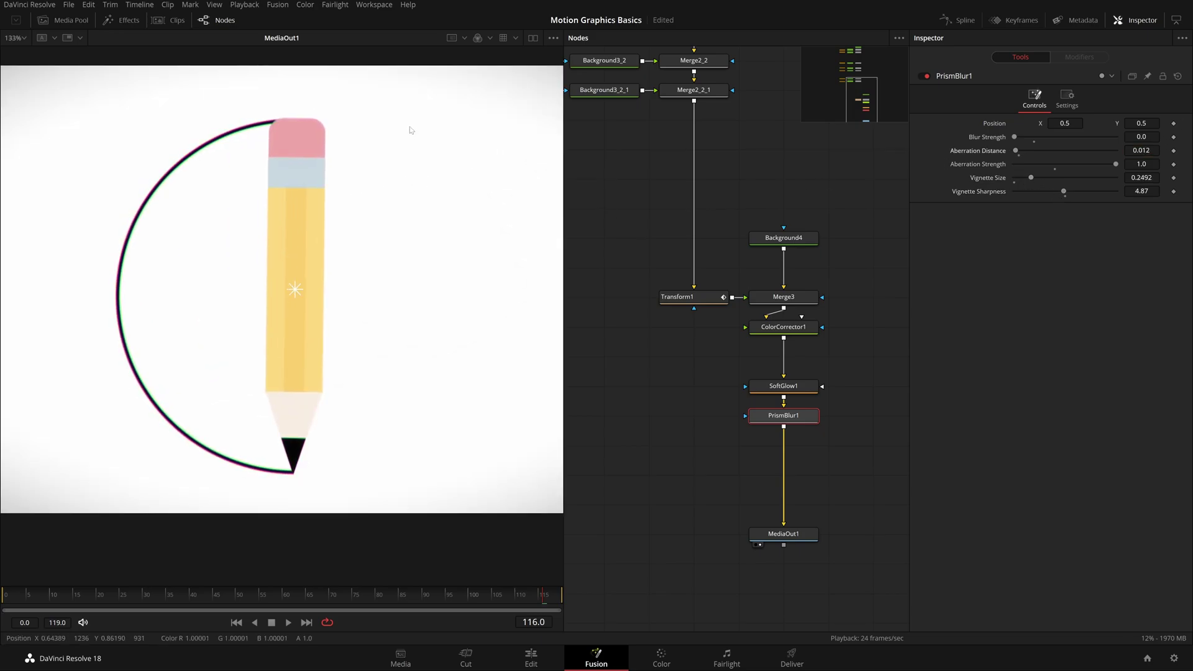
pyautogui.scroll(3, 428, 134)
pyautogui.moveTo(428, 133); pyautogui.dragTo(528, 221)
pyautogui.scroll(-5, 375, 247)
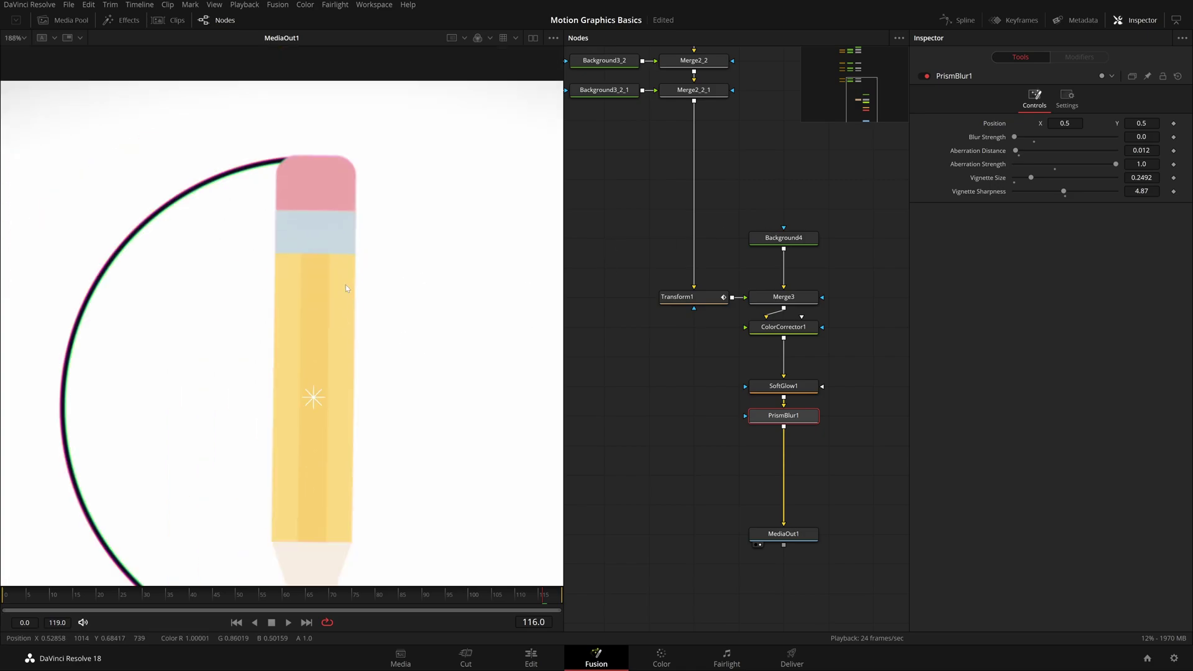
pyautogui.hotkey('ctrl', 'f')
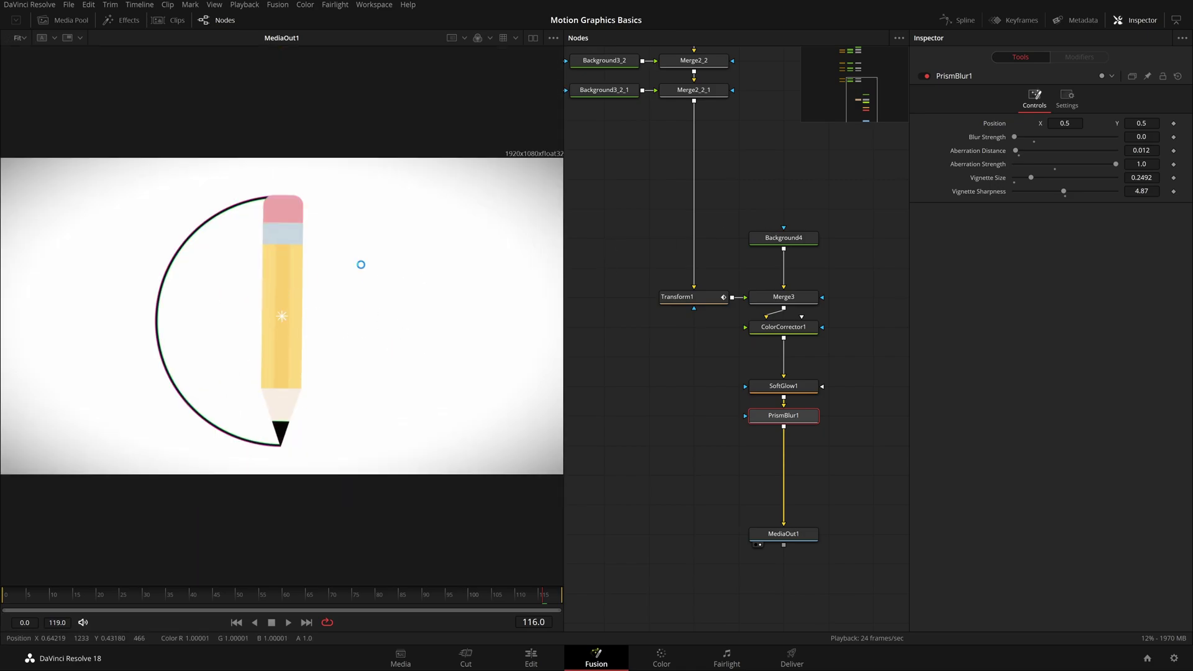
# Step: Delete the Color Corrector, Soft Glow and Prism Blur nodes between Merge3 and MediaOut1
pyautogui.moveTo(853, 487); pyautogui.dragTo(784, 329)
pyautogui.press('Delete')
# Step: Play the finished pencil animation with the whole node flow in view
pyautogui.scroll(-2, 678, 364)
pyautogui.click(615, 415)
pyautogui.press('space')
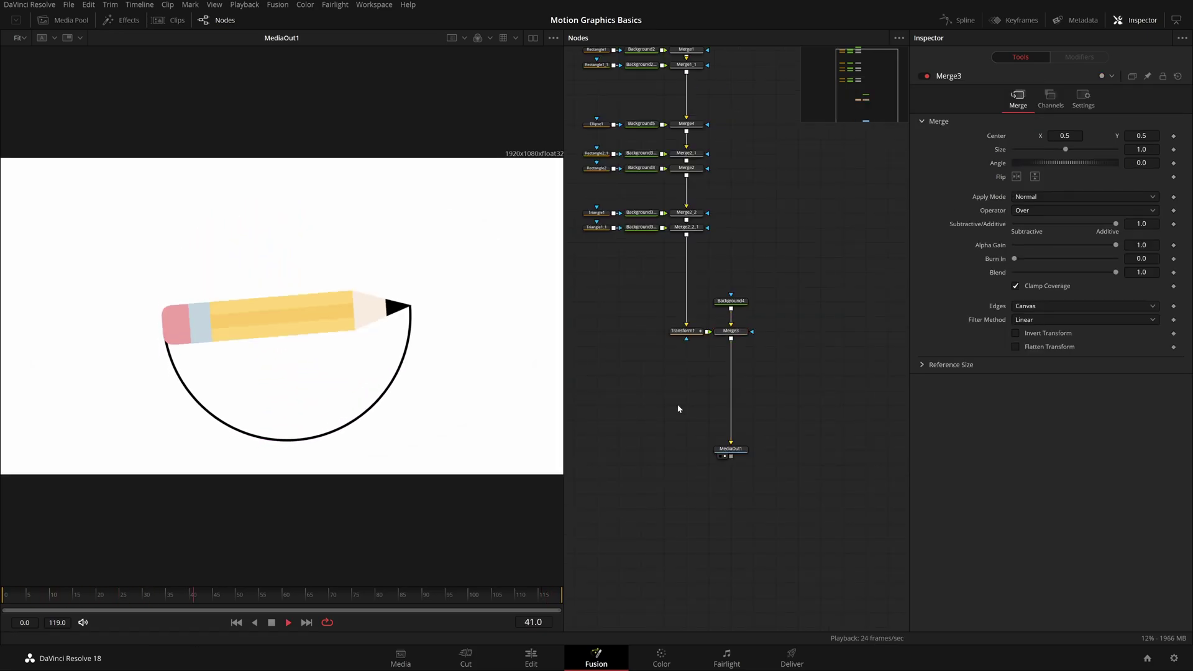